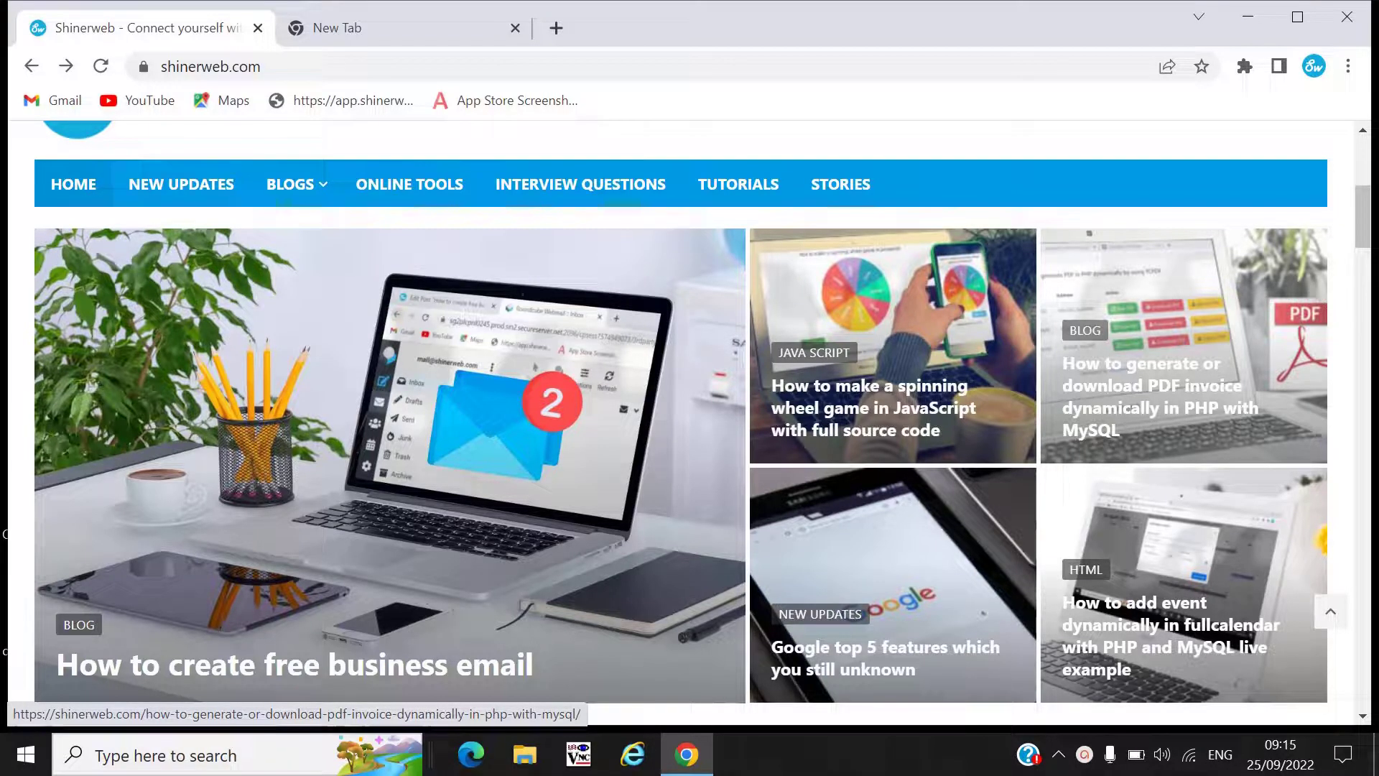
Open Shinerweb's featured article 'How to create free business email'
left_click(505, 504)
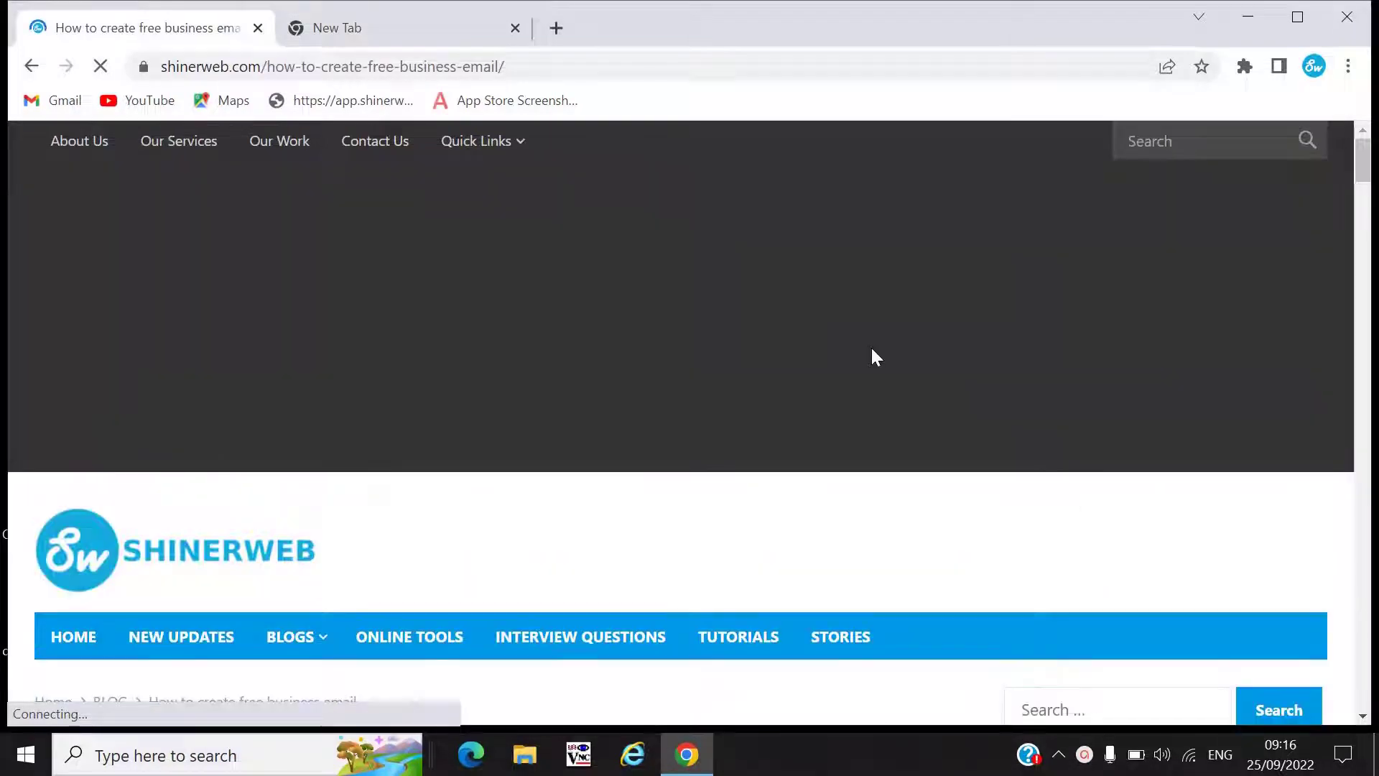
mouse_move(1370, 157)
left_mouse_down()
mouse_move(1372, 429)
mouse_move(1361, 135)
left_mouse_up()
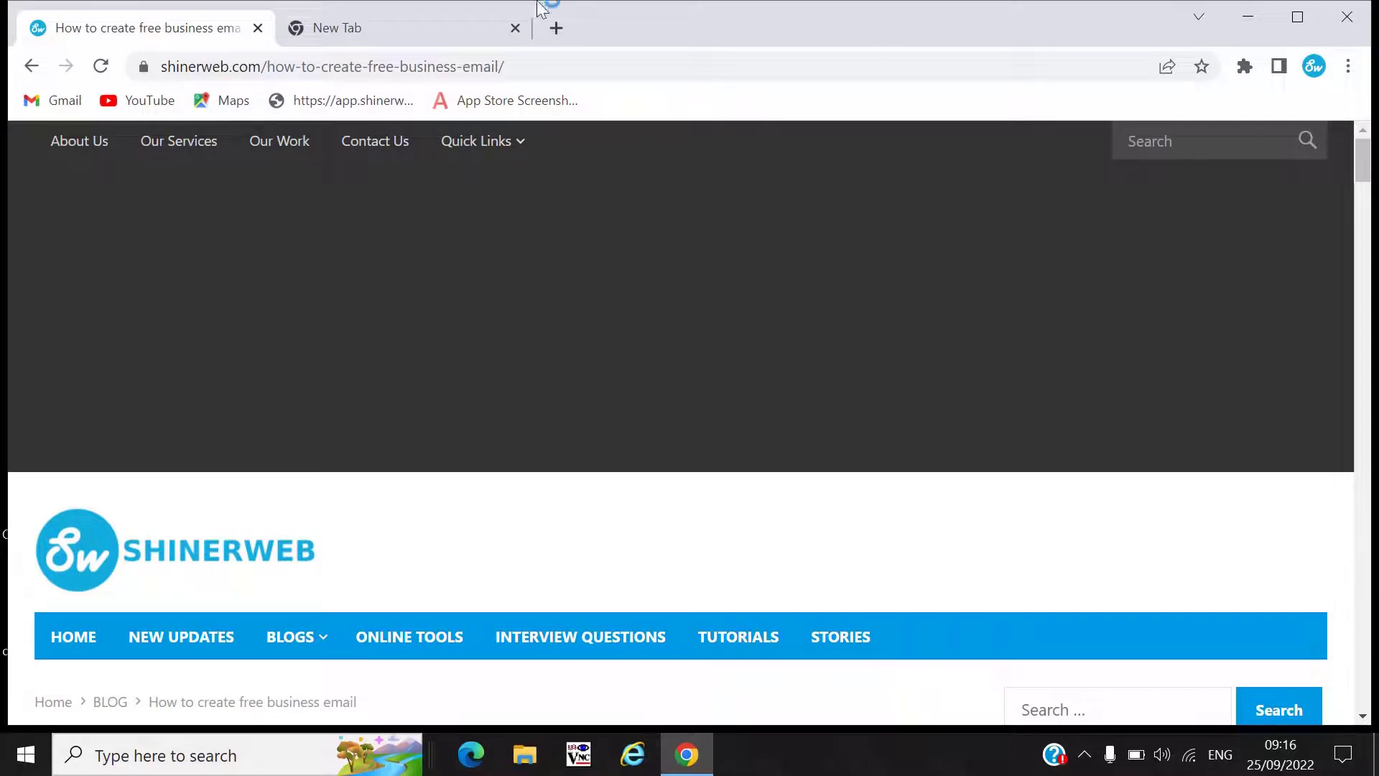
Load godaddy.com in the empty second Chrome tab
left_click(367, 27)
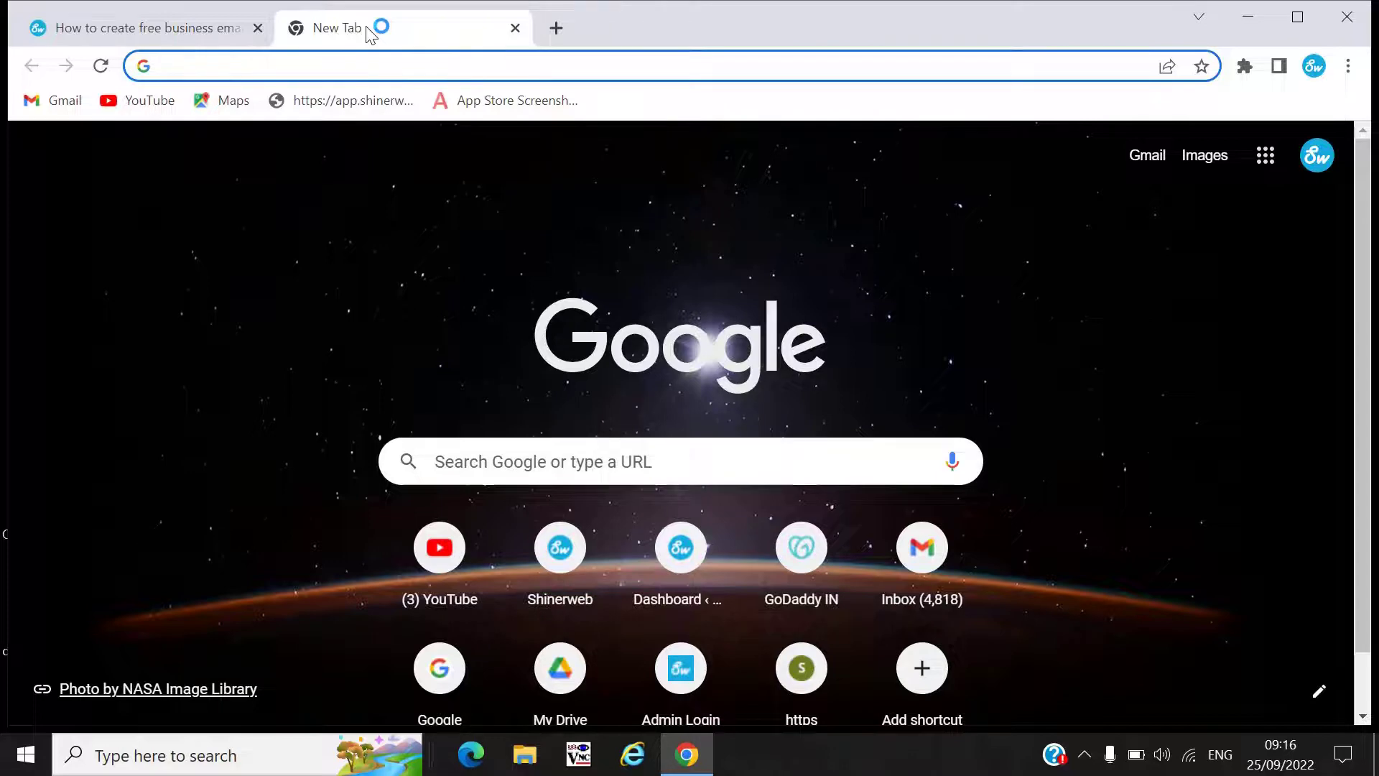
type("goda")
key("Return")
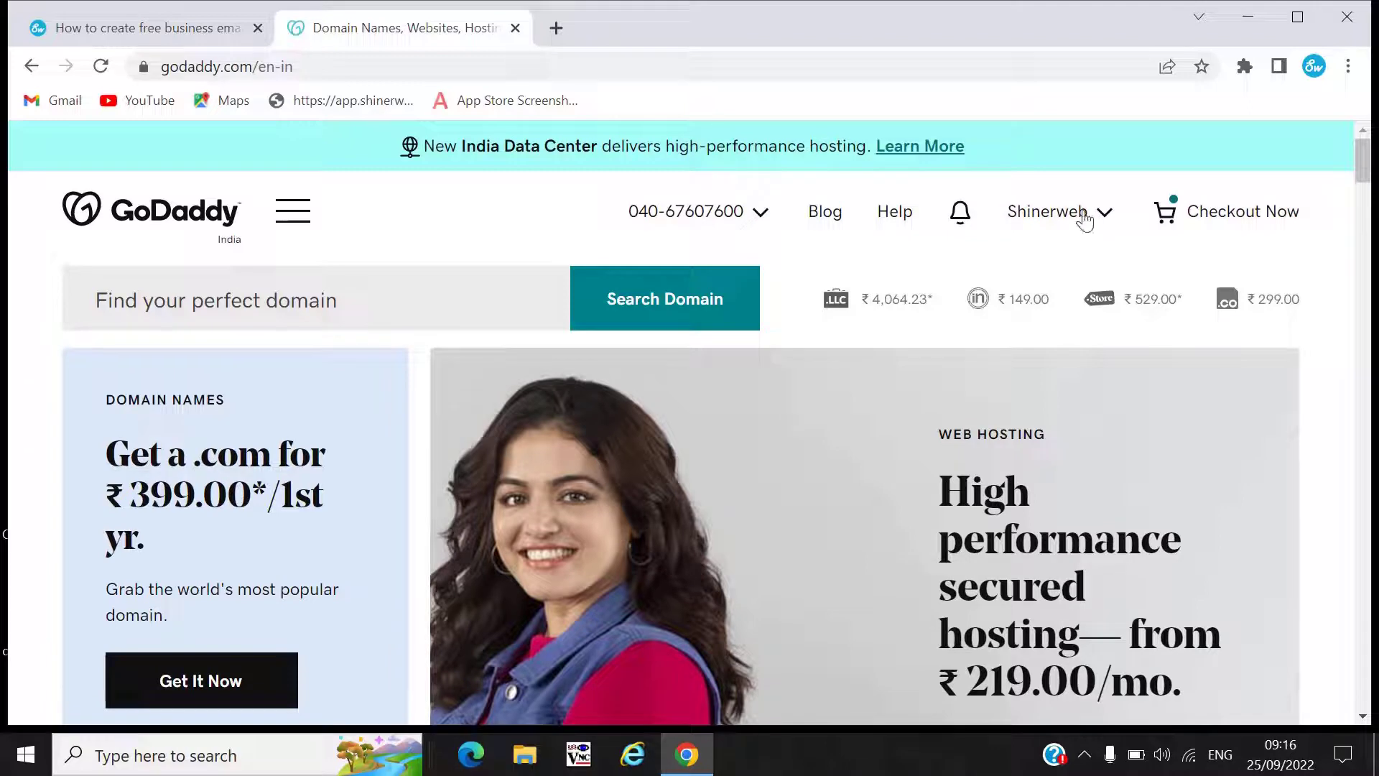
Launch cPanel Admin for the shinerweb.com Deluxe Linux Hosting plan from My Products
left_click(1085, 219)
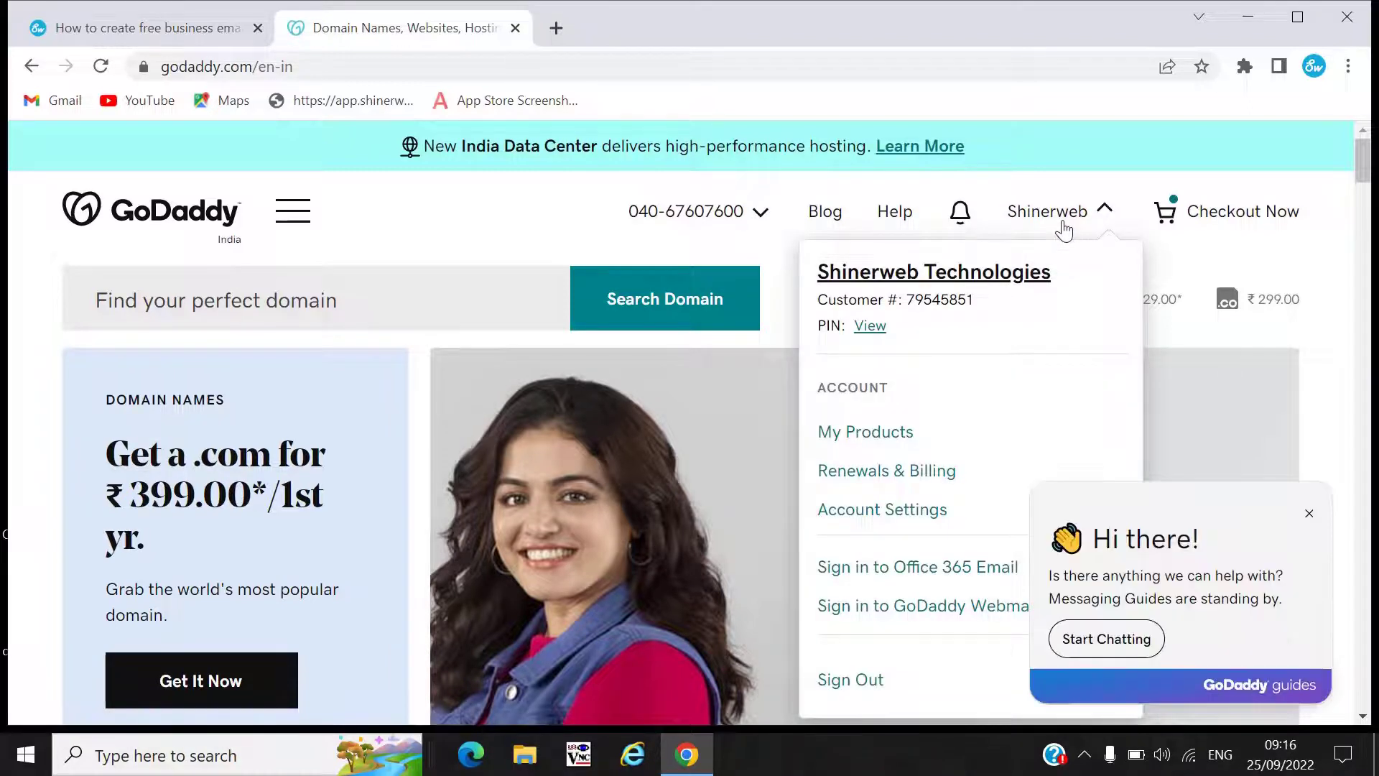
left_click(873, 434)
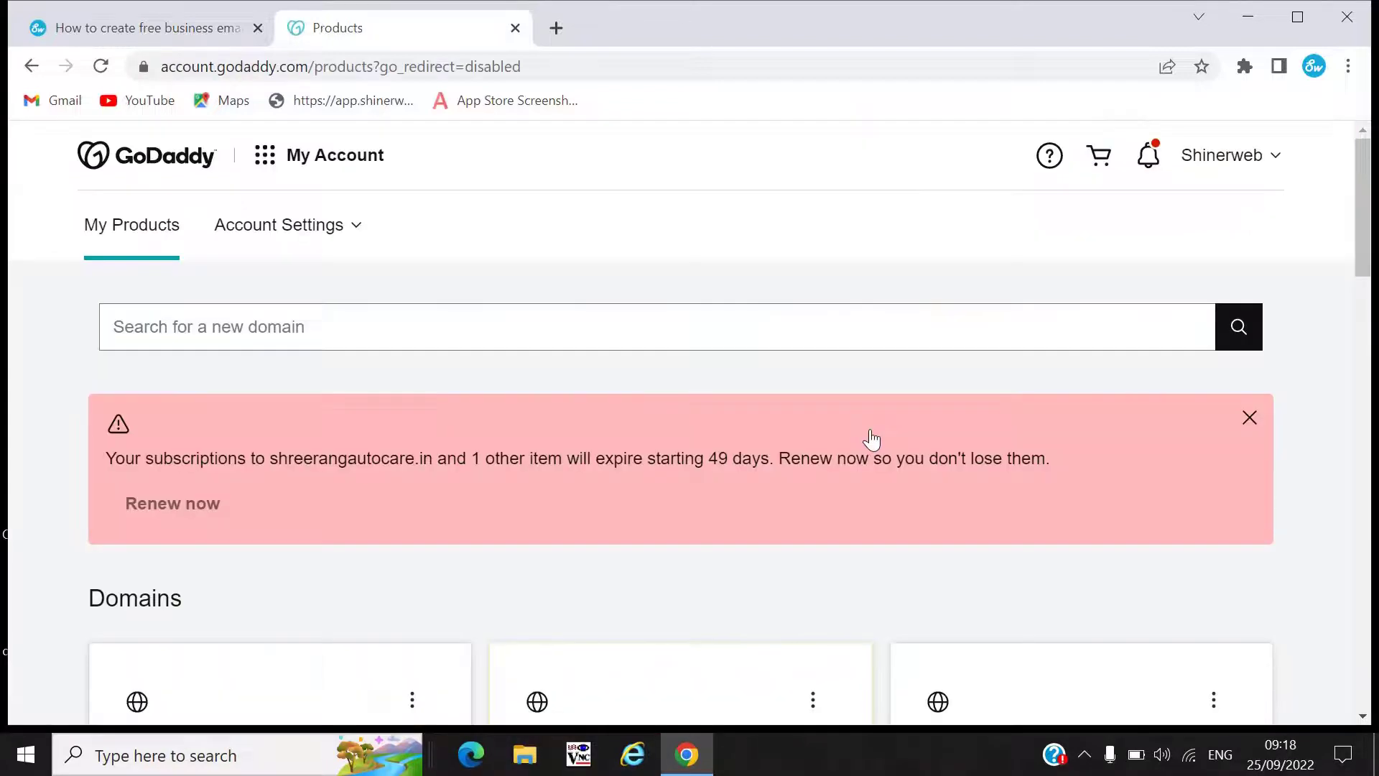
left_click_drag(1365, 171, 1376, 642)
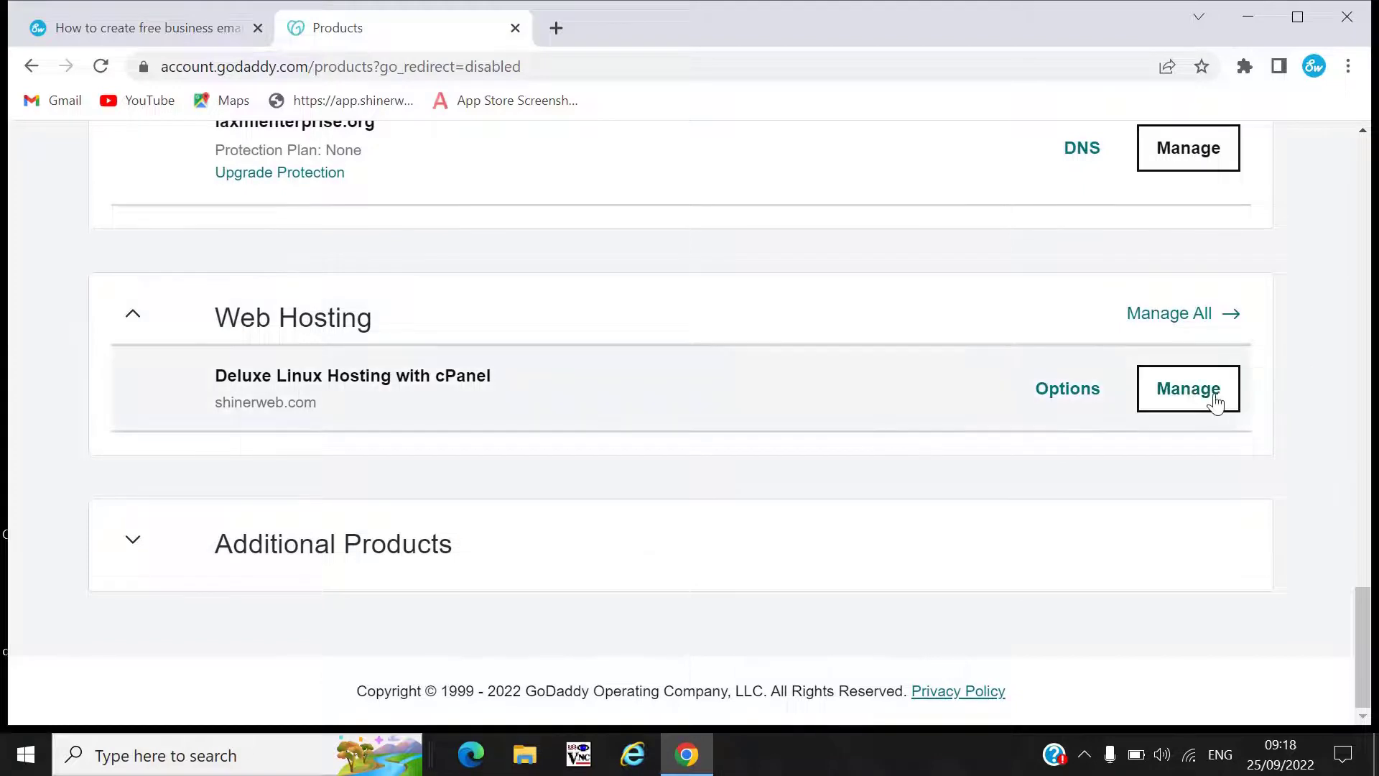
left_click(1194, 402)
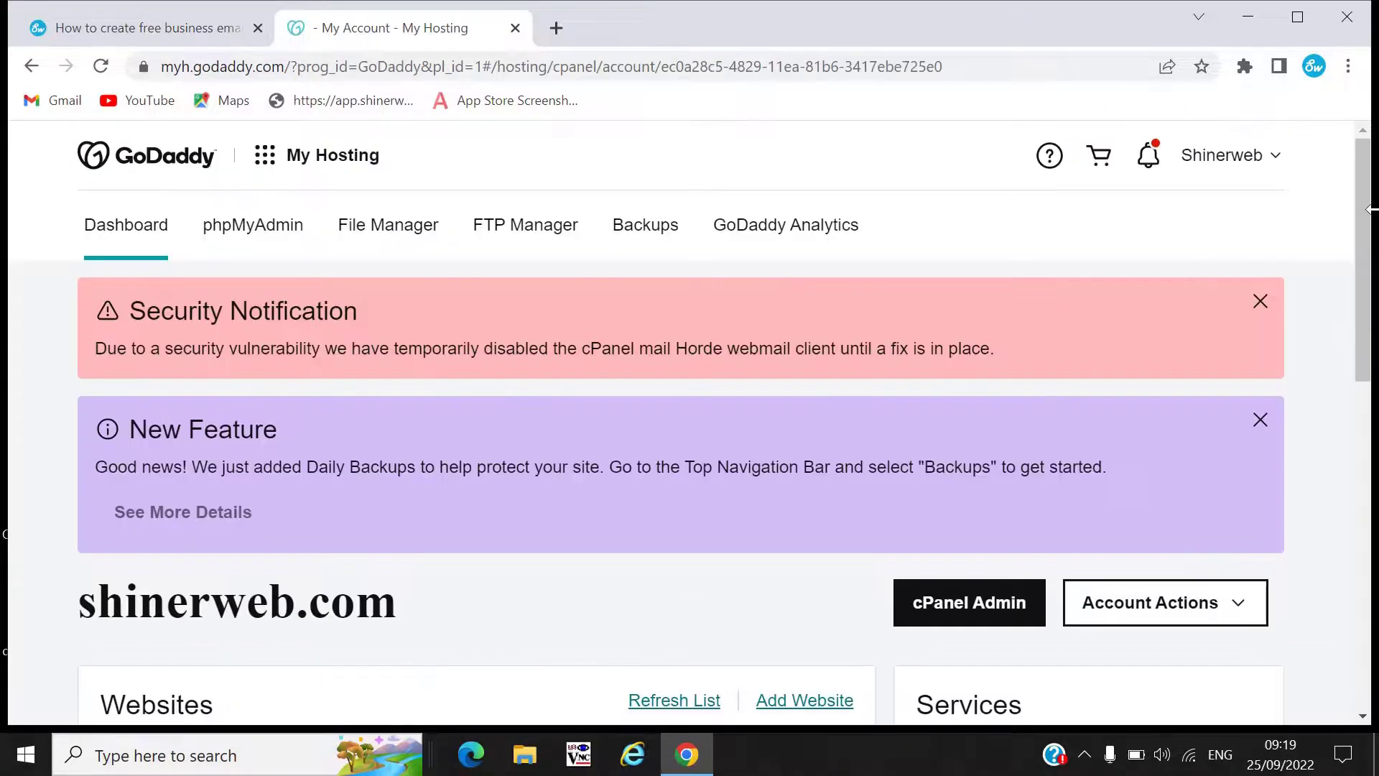
left_click_drag(1365, 203, 1376, 302)
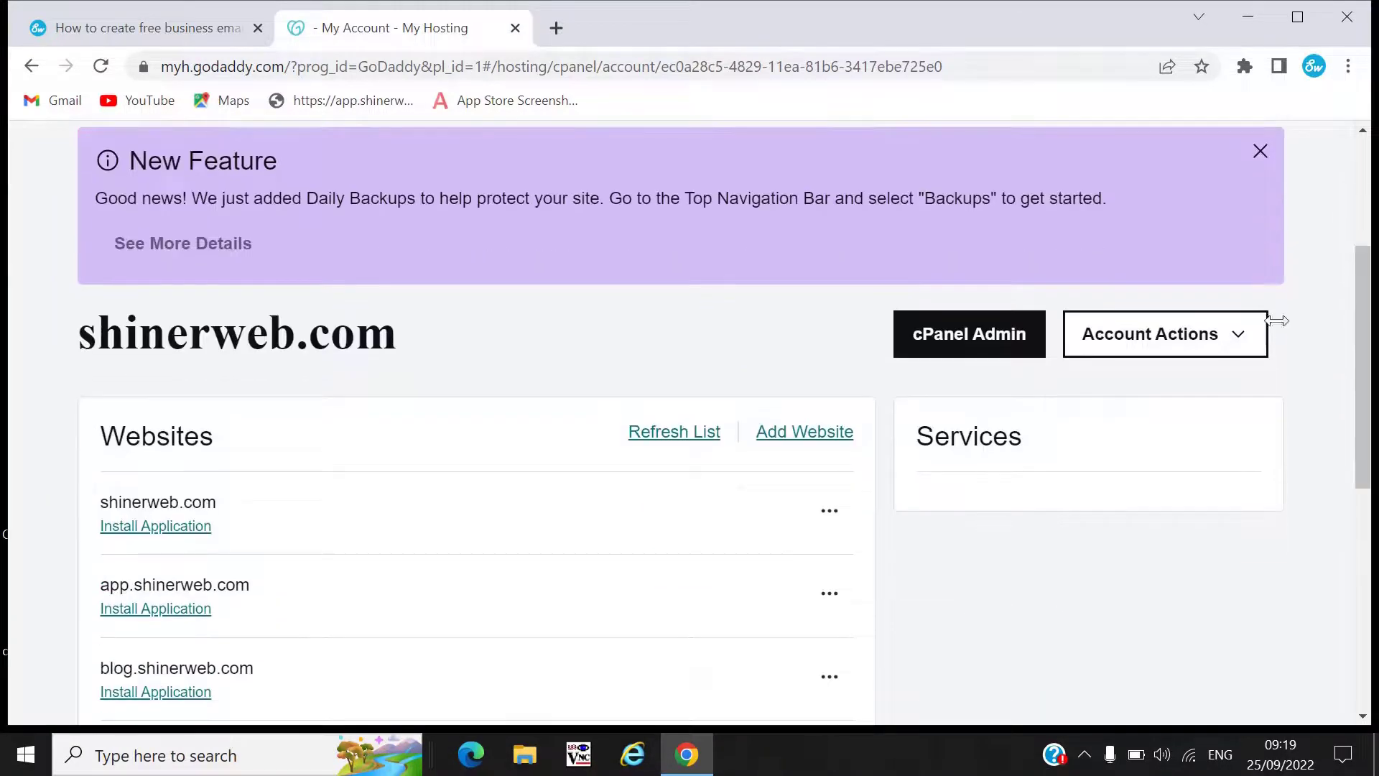
left_click(982, 352)
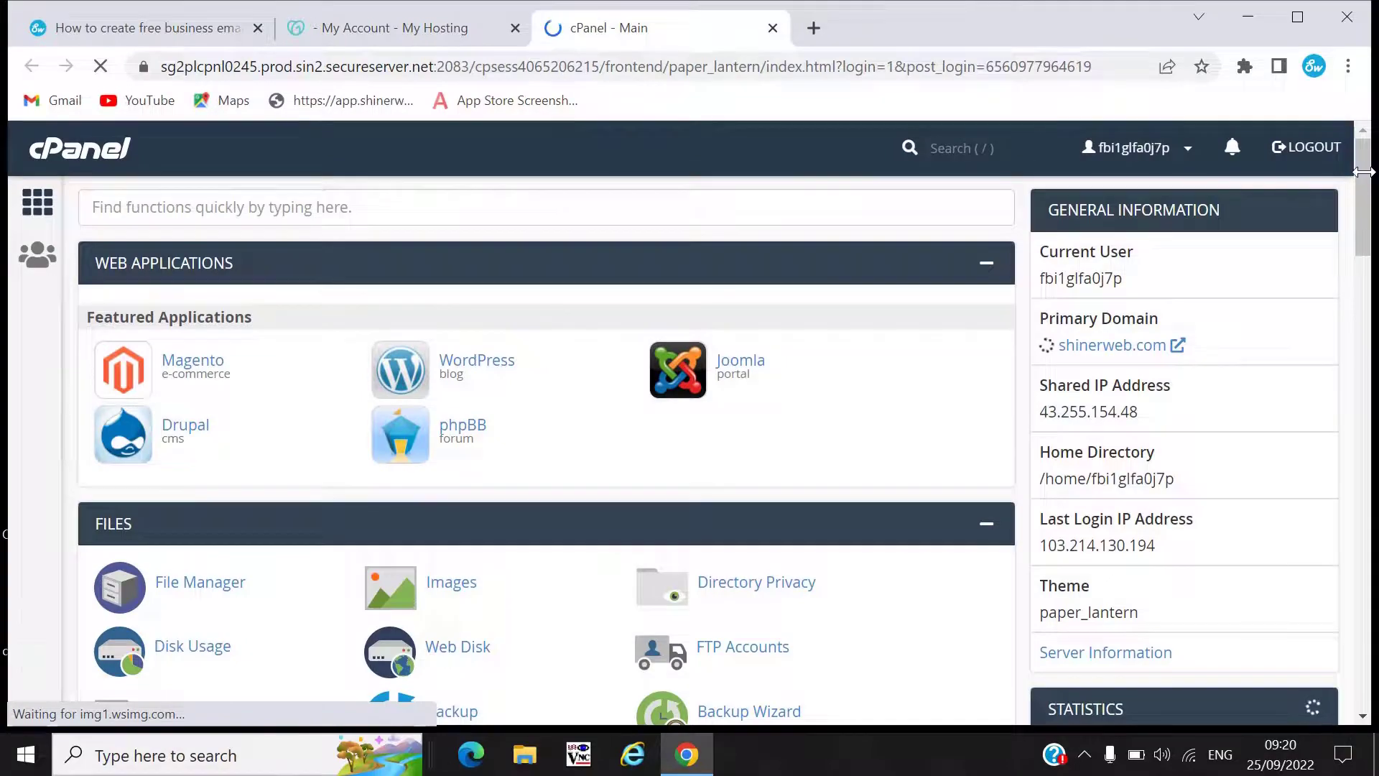
Search cPanel functions for 'email', open Email Accounts and start a new account
left_click_drag(1366, 179, 1137, 197)
left_click(283, 209)
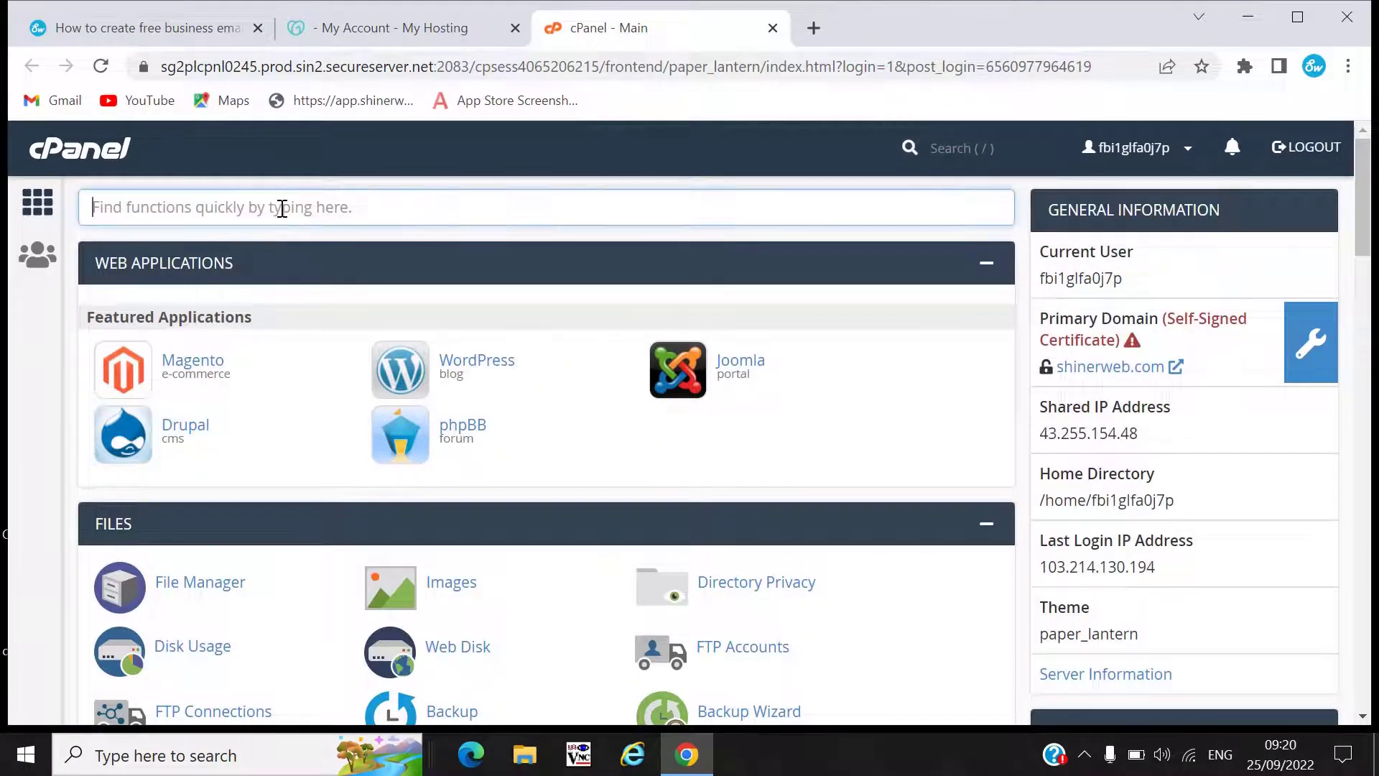
type("email")
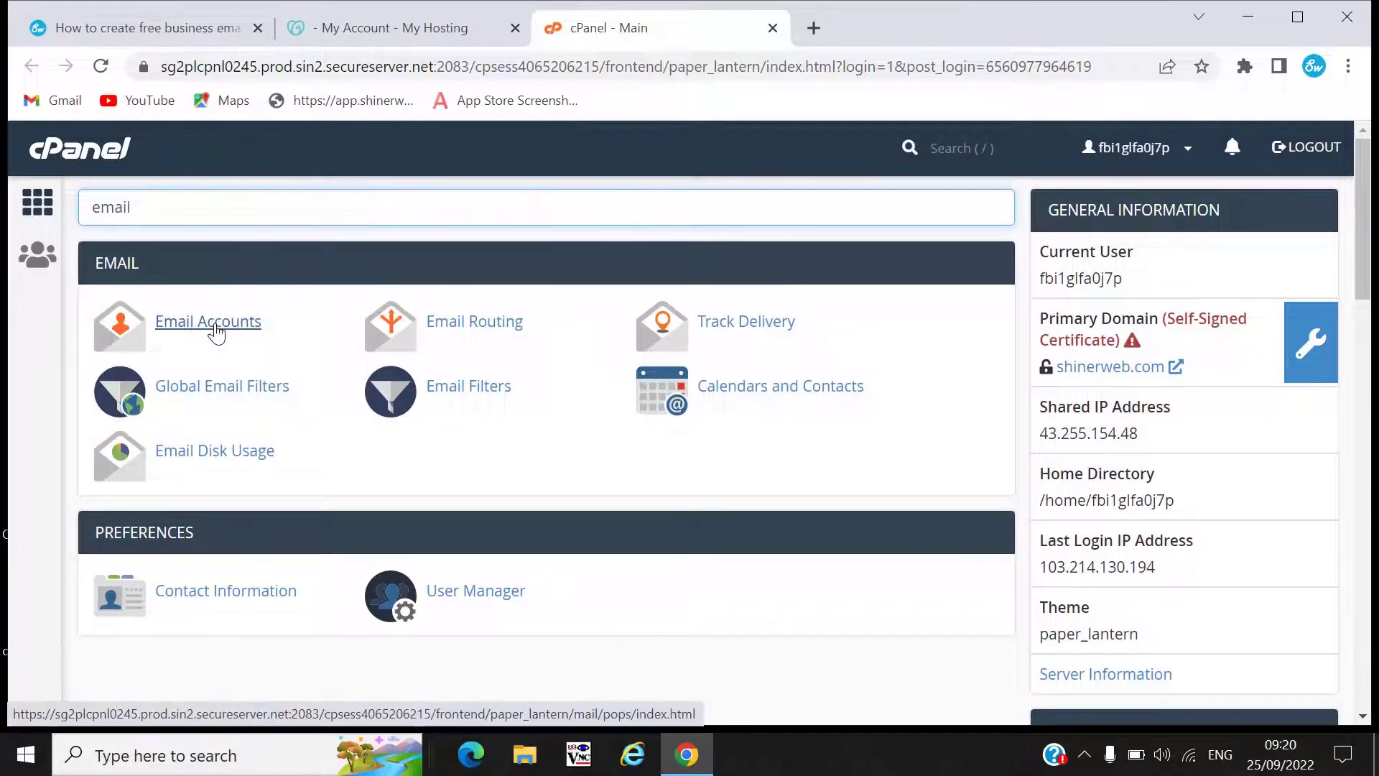
left_click(216, 332)
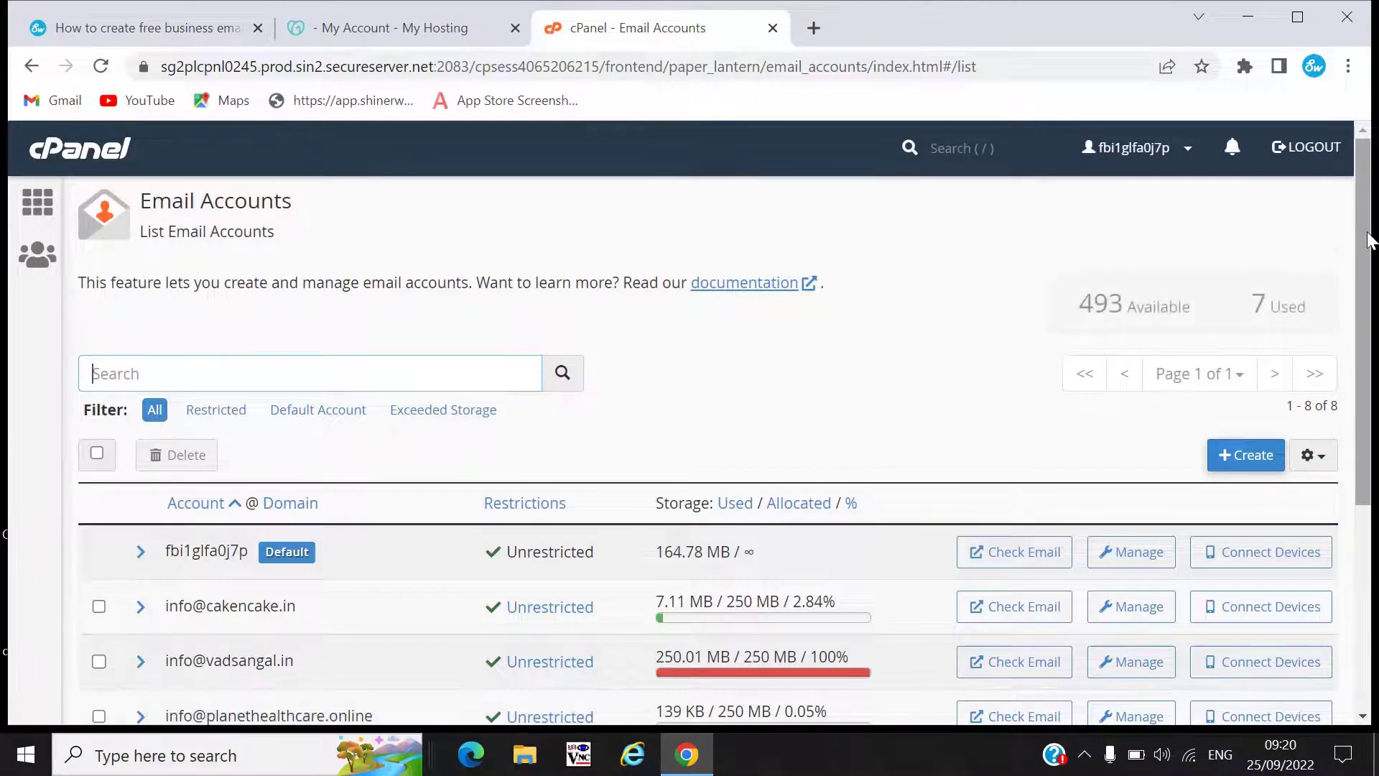
scroll(707, 431, "down", 4)
scroll(708, 431, "down", 1)
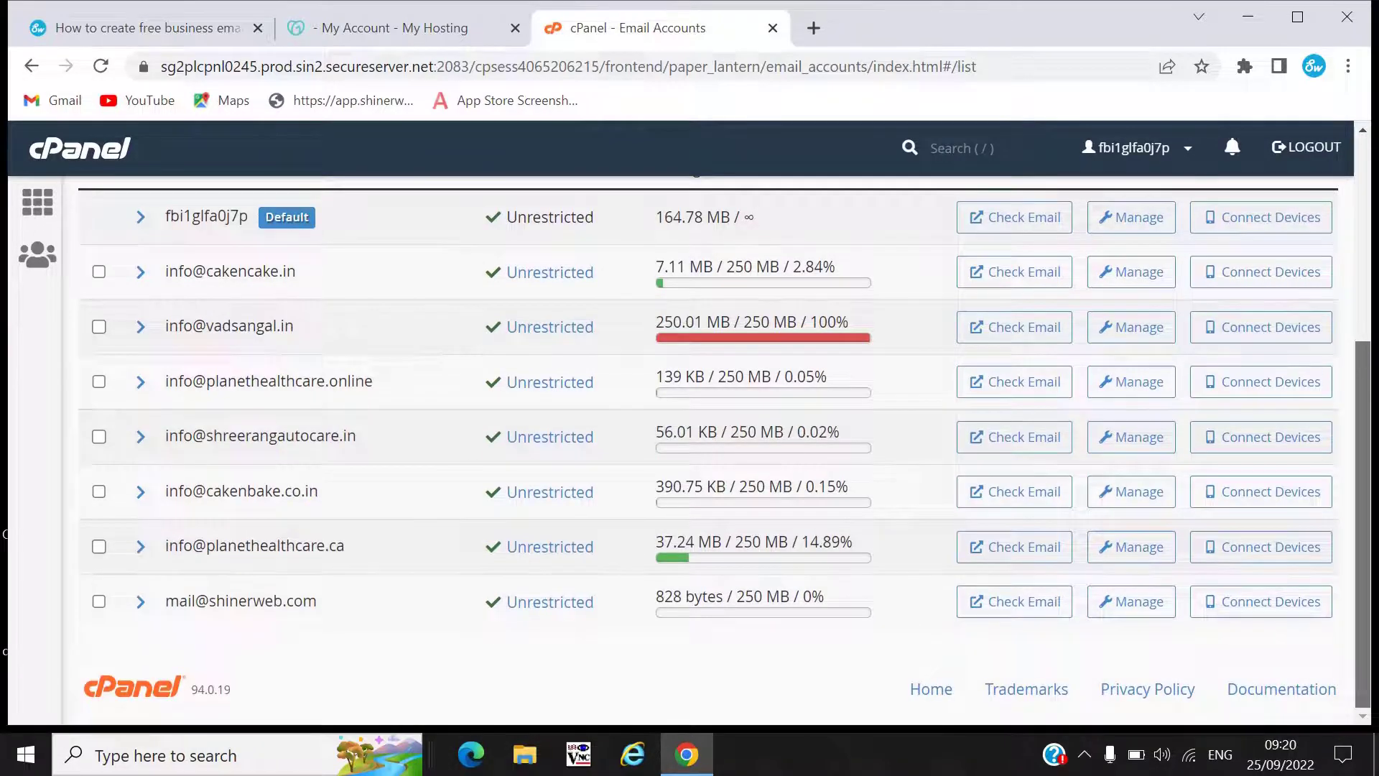
left_click_drag(1362, 499, 1363, 297)
left_click(1246, 465)
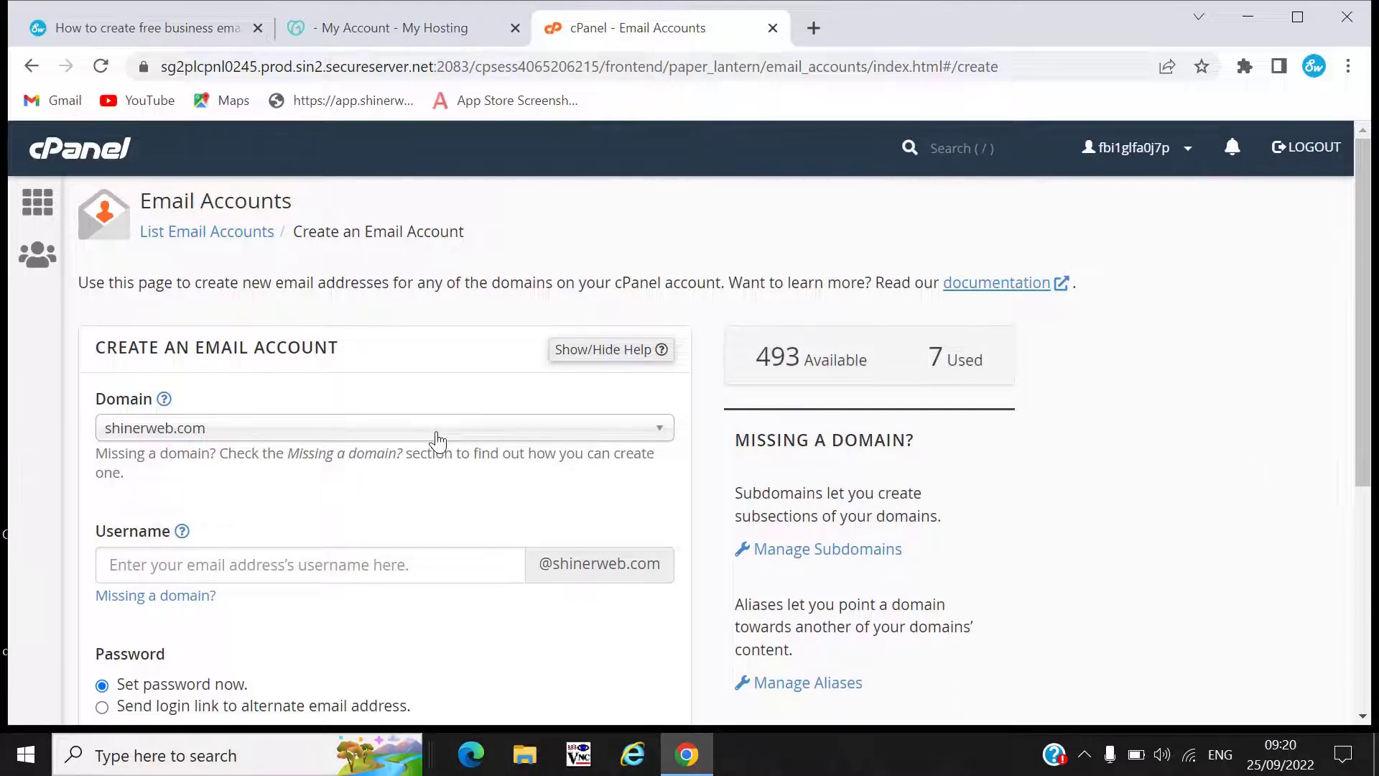
Choose laxmienterprise.org as the new email account's domain
left_click(438, 429)
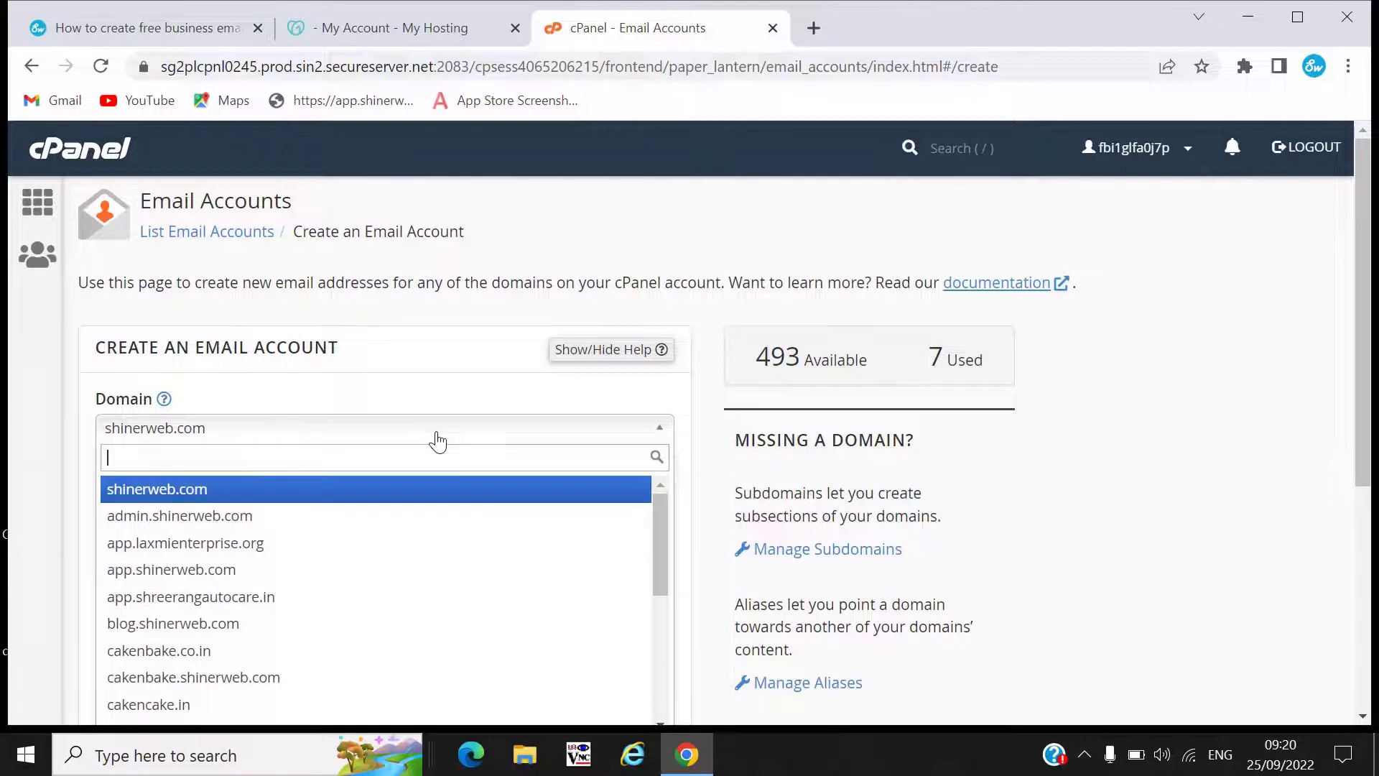
left_click_drag(660, 511, 668, 602)
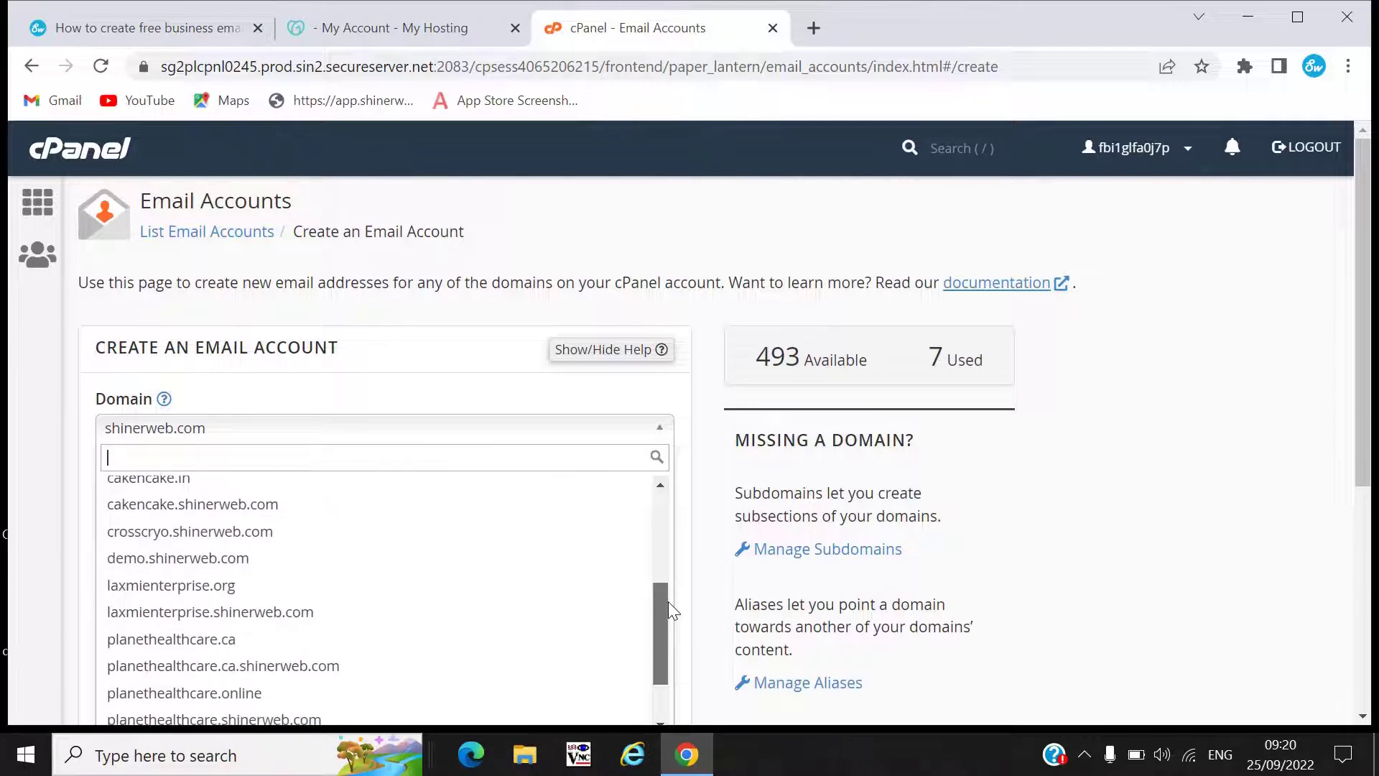
left_click(172, 592)
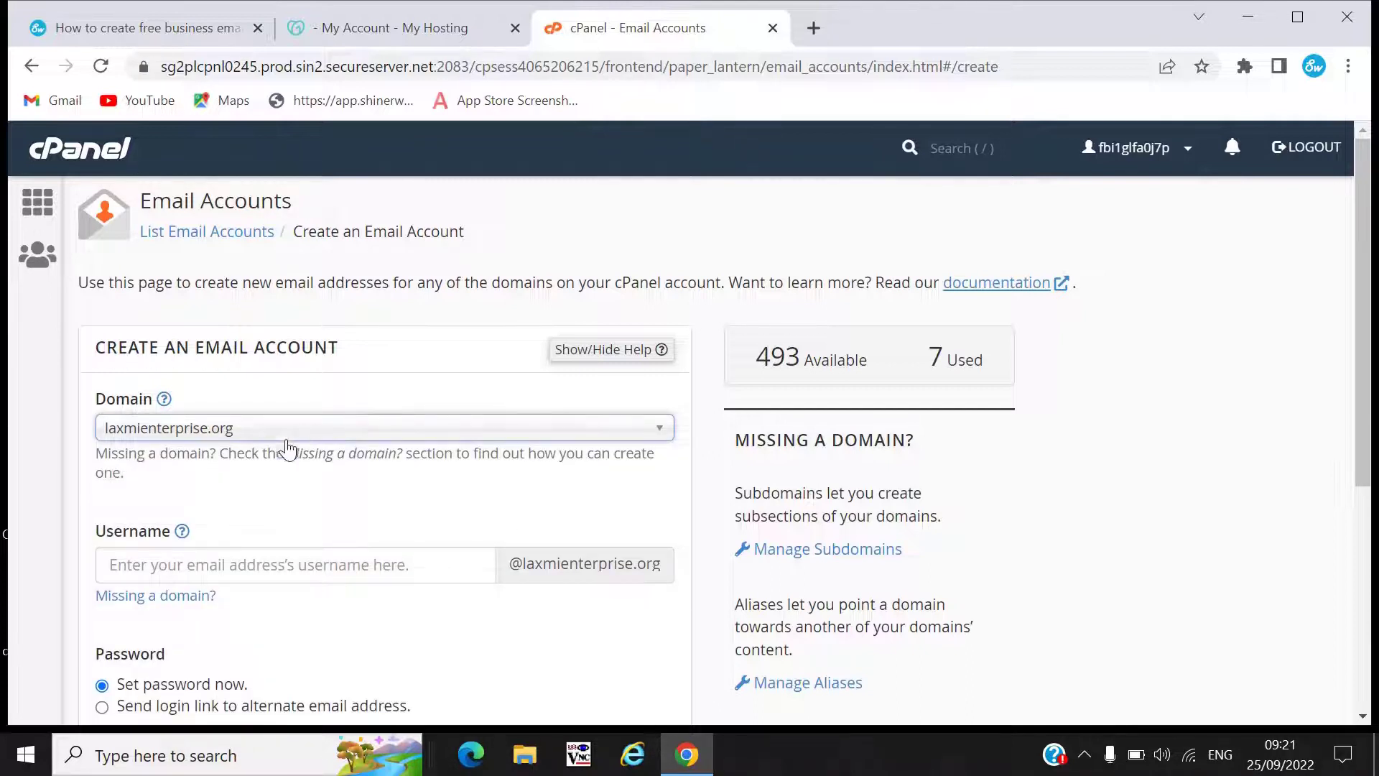
Enter 'mail' as the username after trying 'inf' and 'contact'
left_click(136, 571)
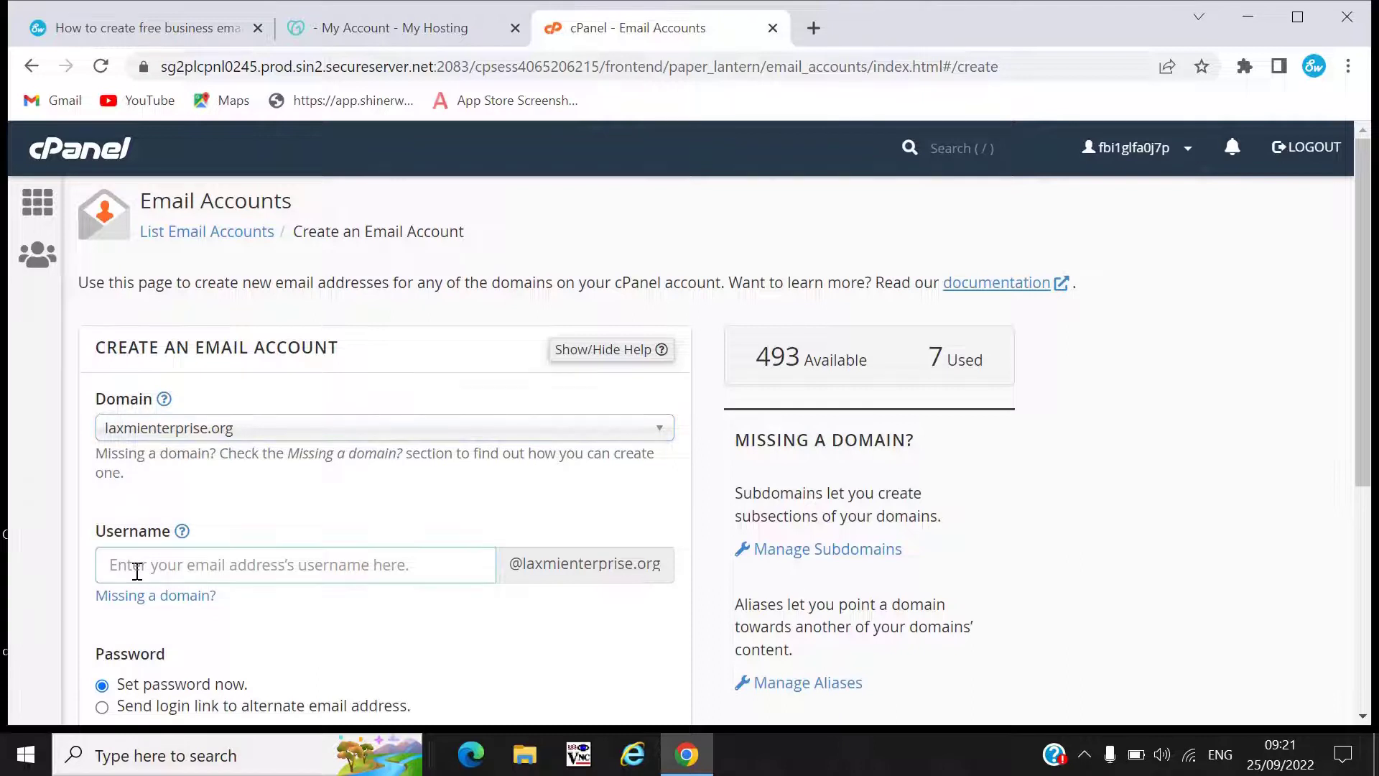
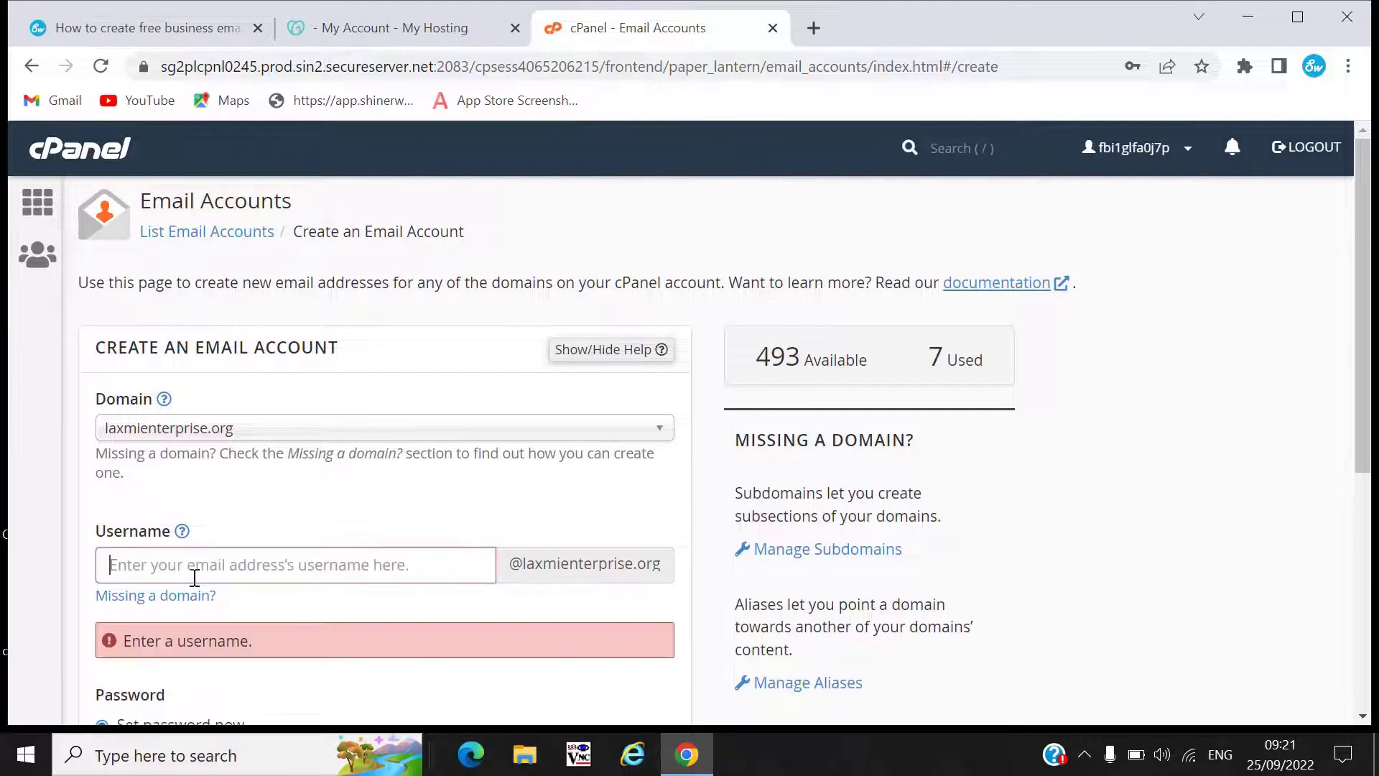
type("info")
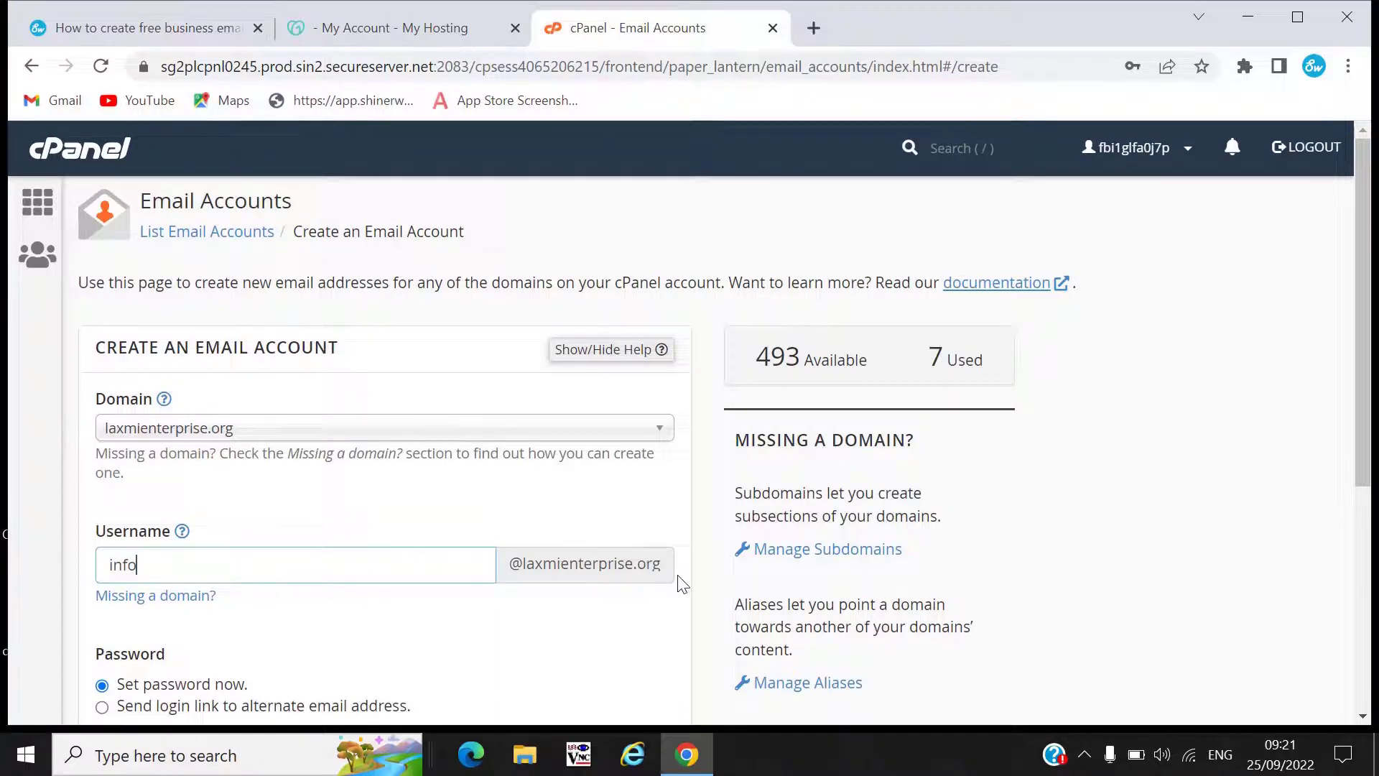
key("BackSpace")
key("BackSpace")
type("contact")
key("BackSpace")
key("BackSpace")
key("BackSpace")
key("BackSpace")
key("BackSpace")
key("BackSpace")
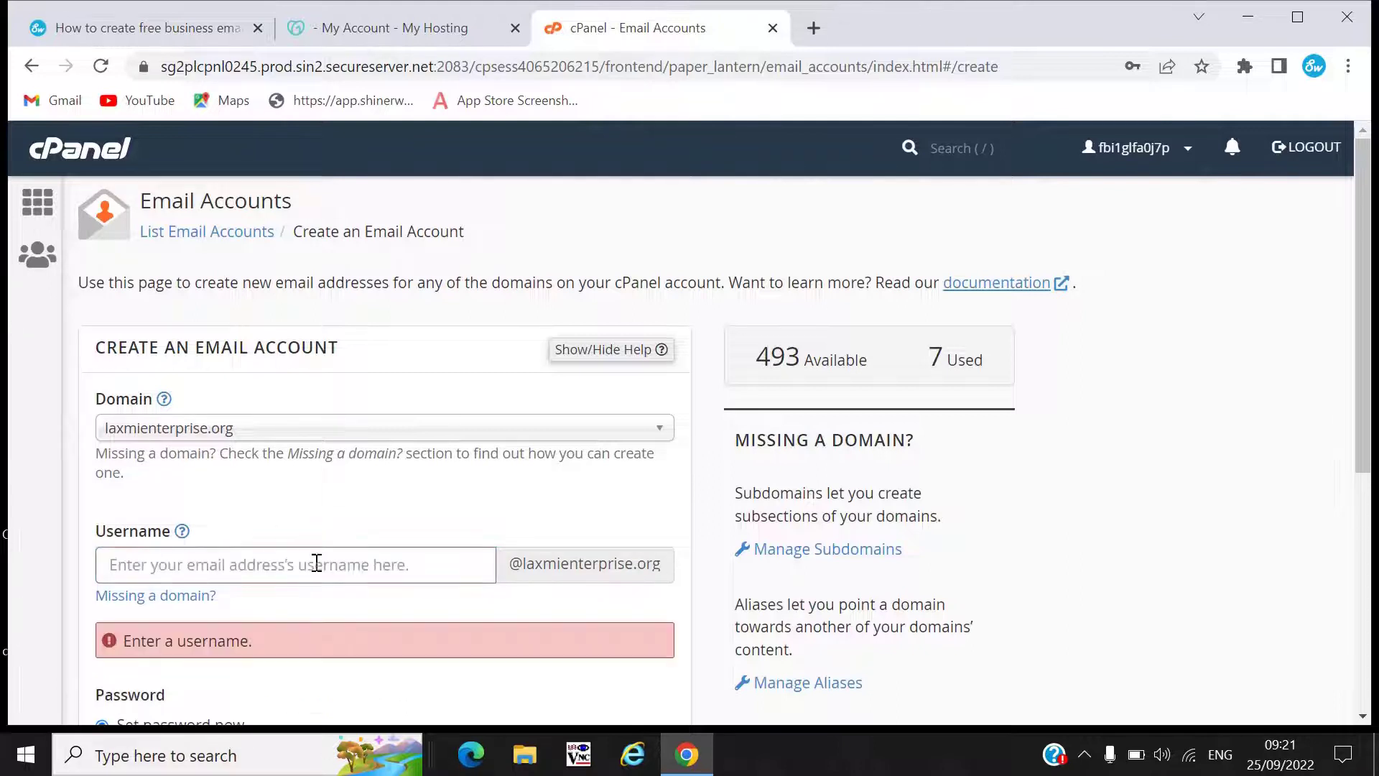
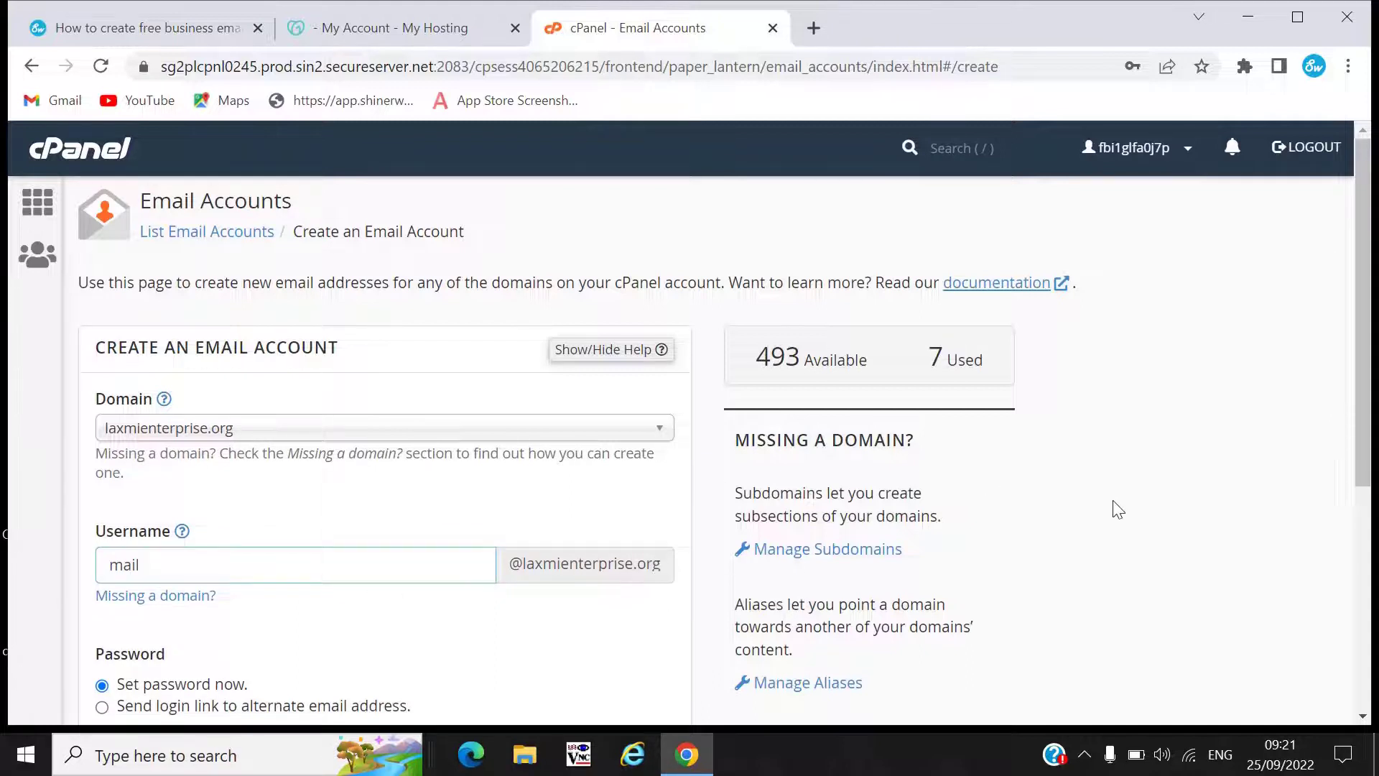
Generate a strength-100 password for the account and select it for copying
scroll(1362, 251, "down", 2)
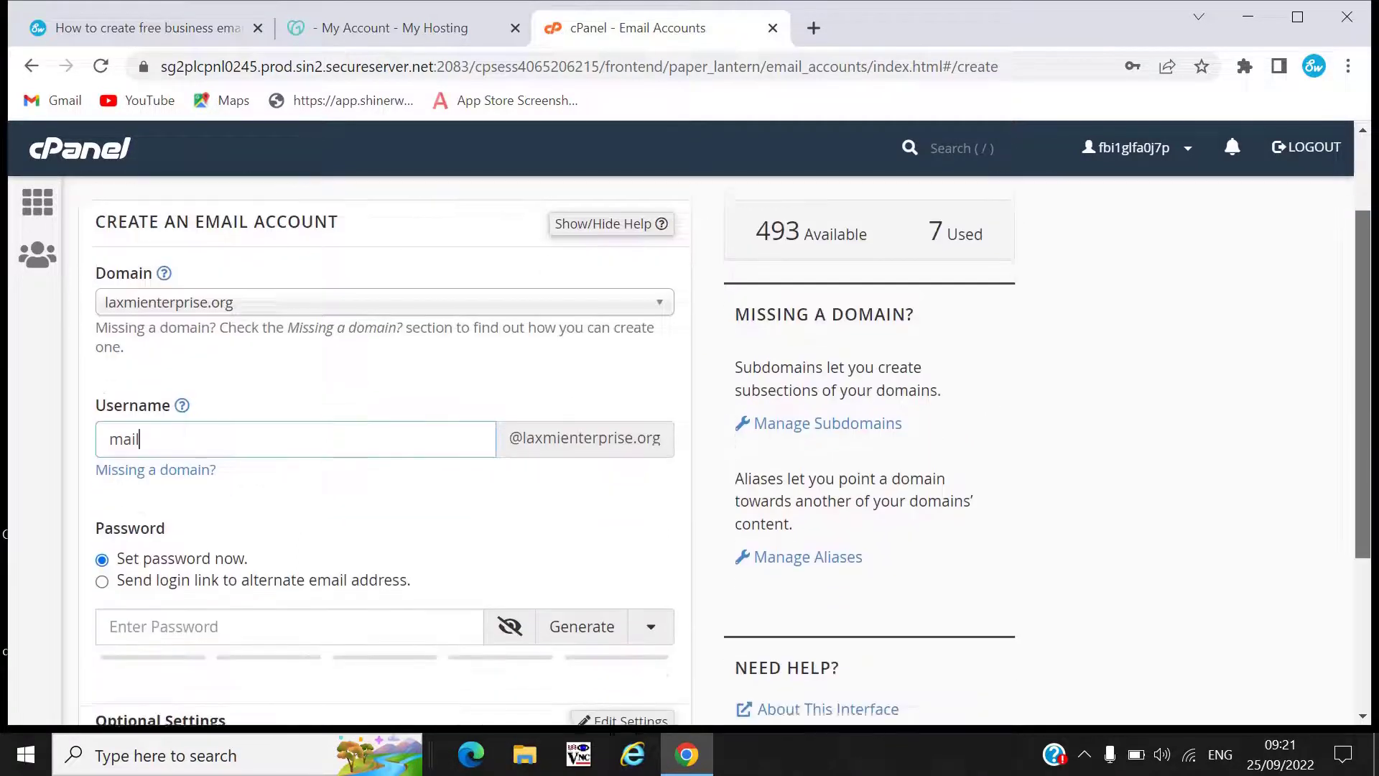
scroll(1363, 395, "down", 2)
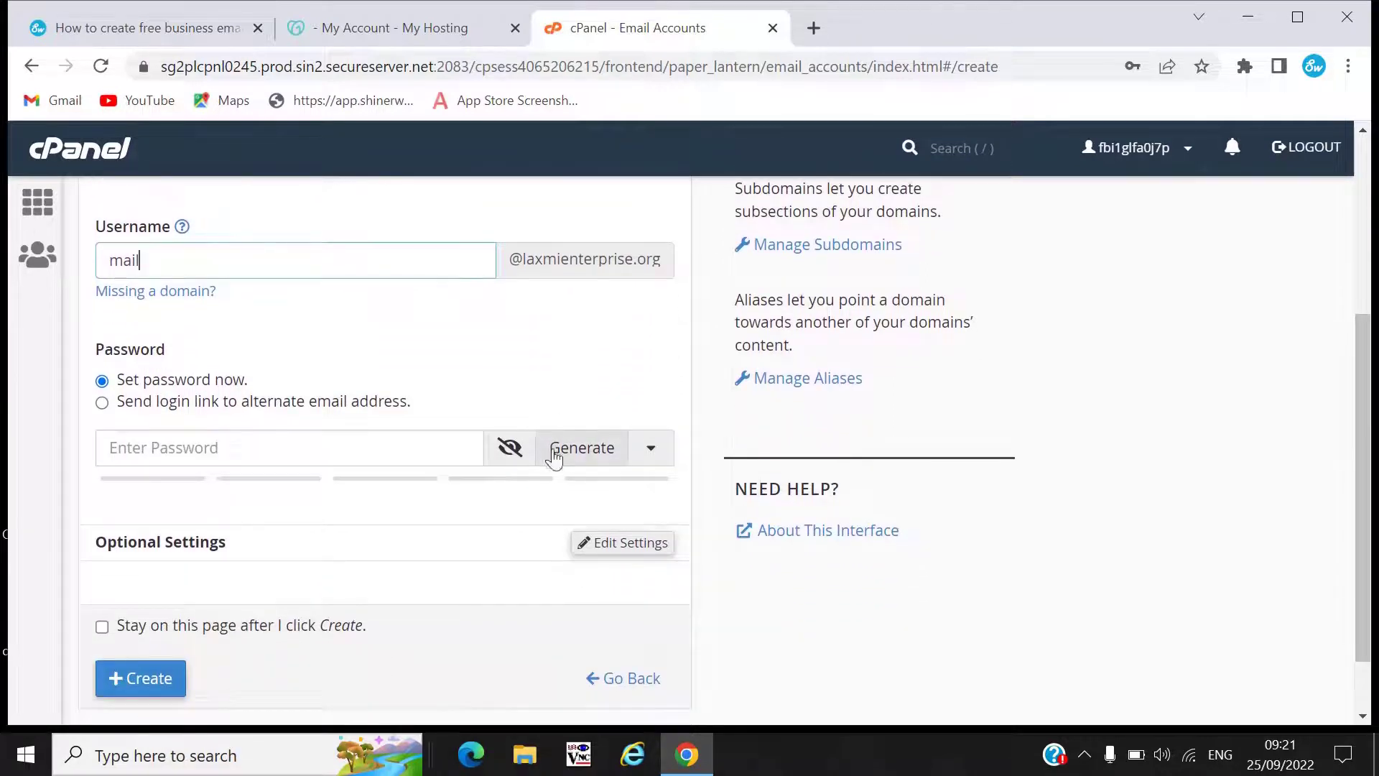
left_click(230, 451)
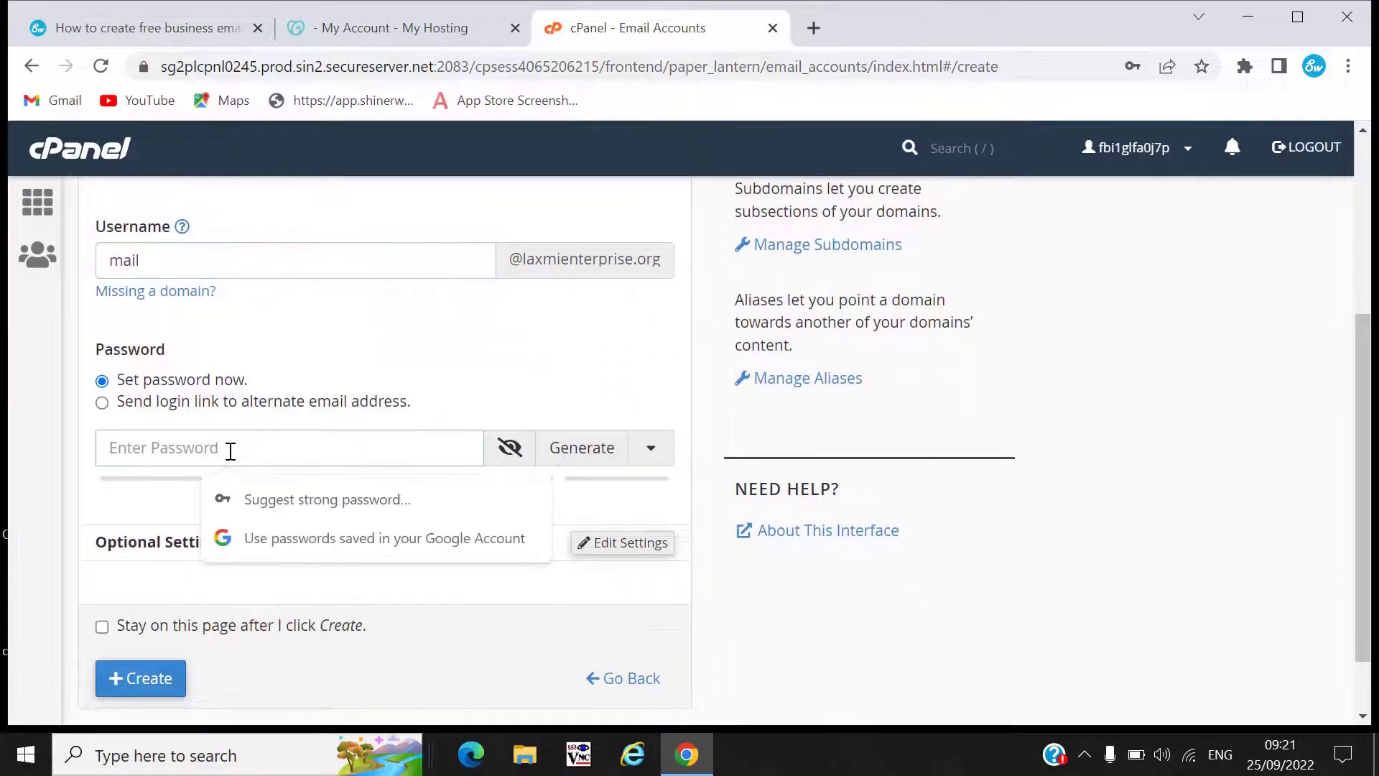
left_click(584, 449)
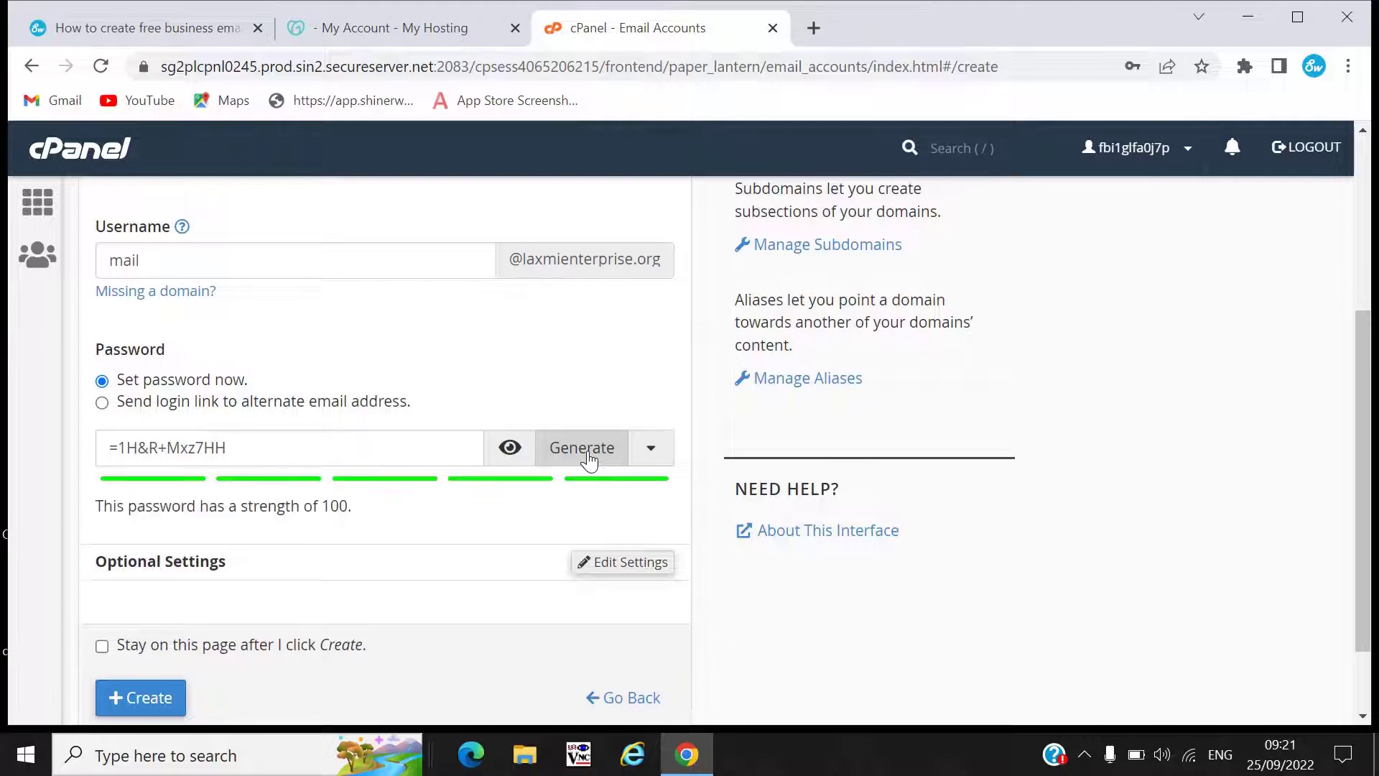
left_click_drag(237, 447, 90, 452)
key("ctrl+c")
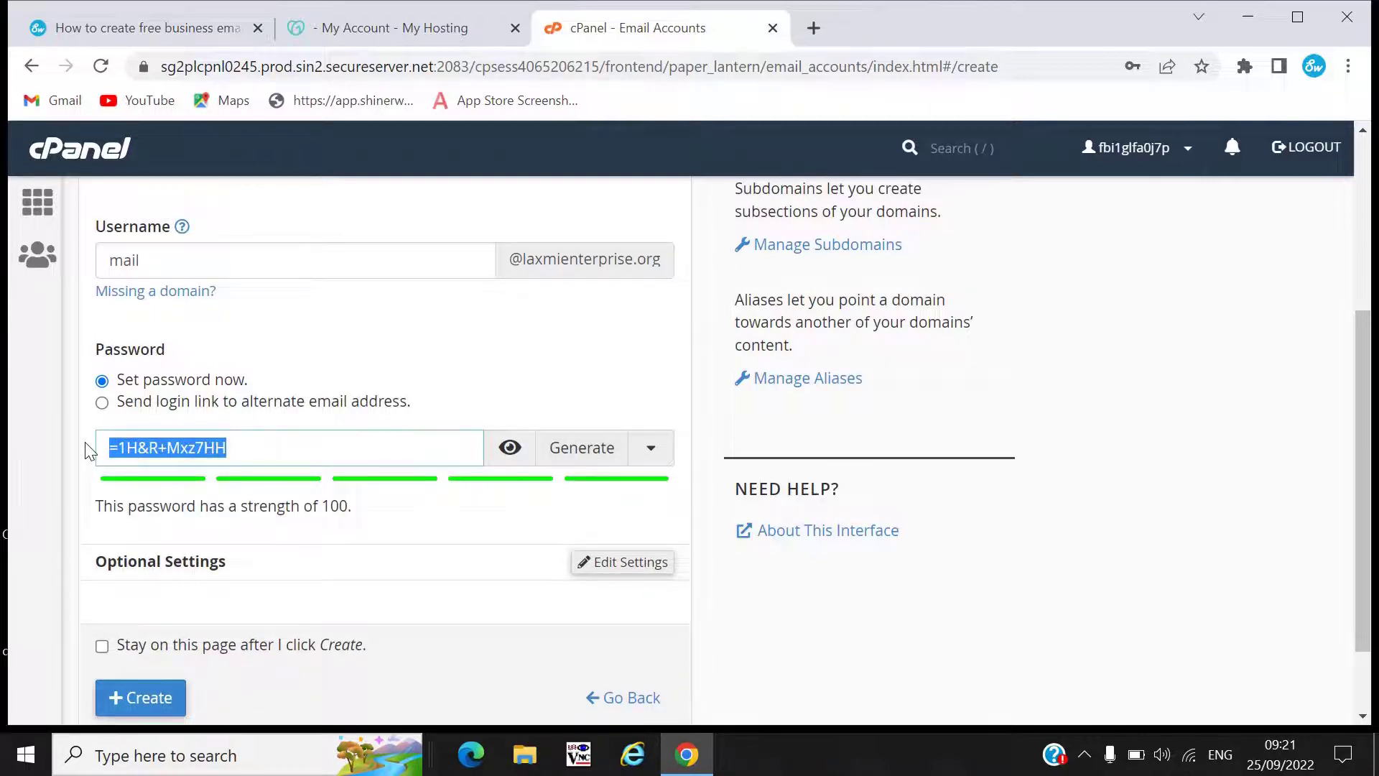
Open Notepad and paste the generated password, leaving an empty first line
key("super+s")
type("no")
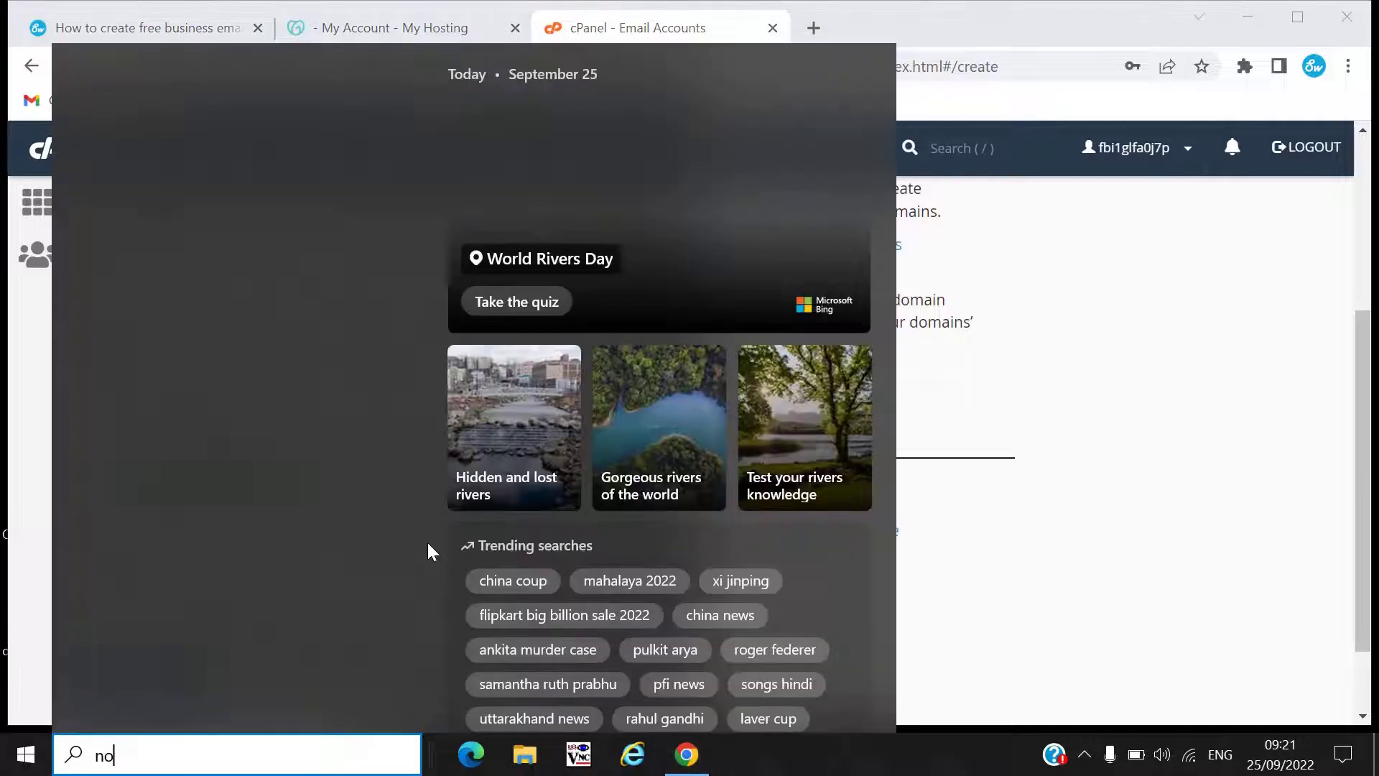
type("te")
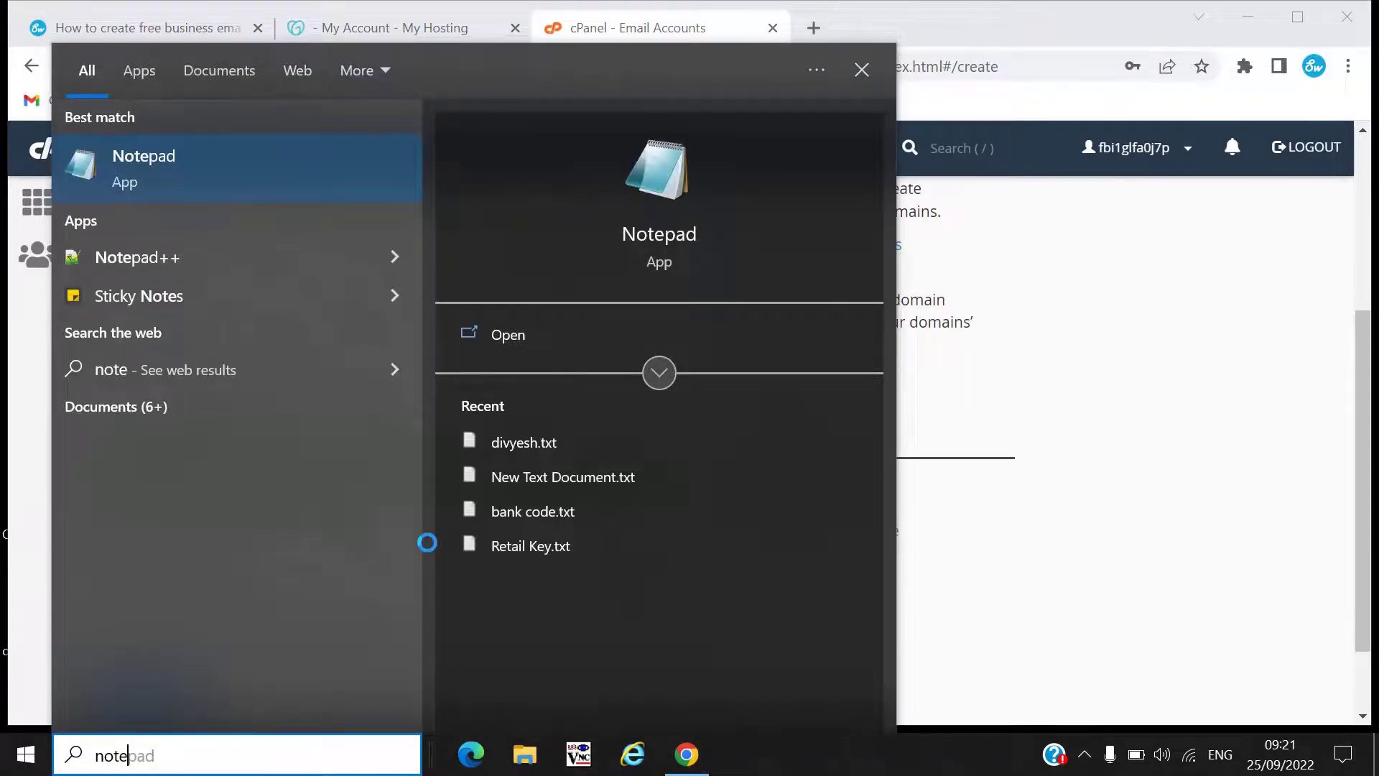
key("Return")
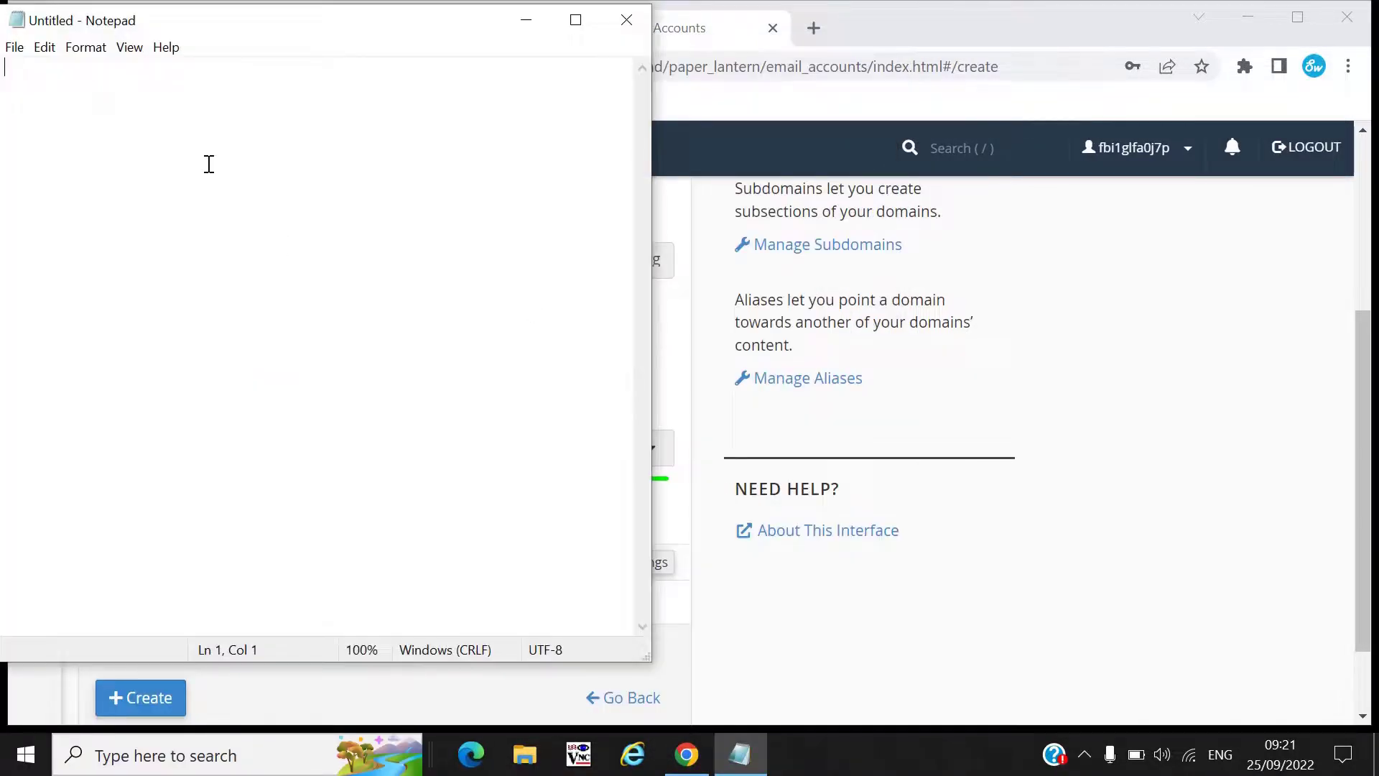
key("ctrl+v")
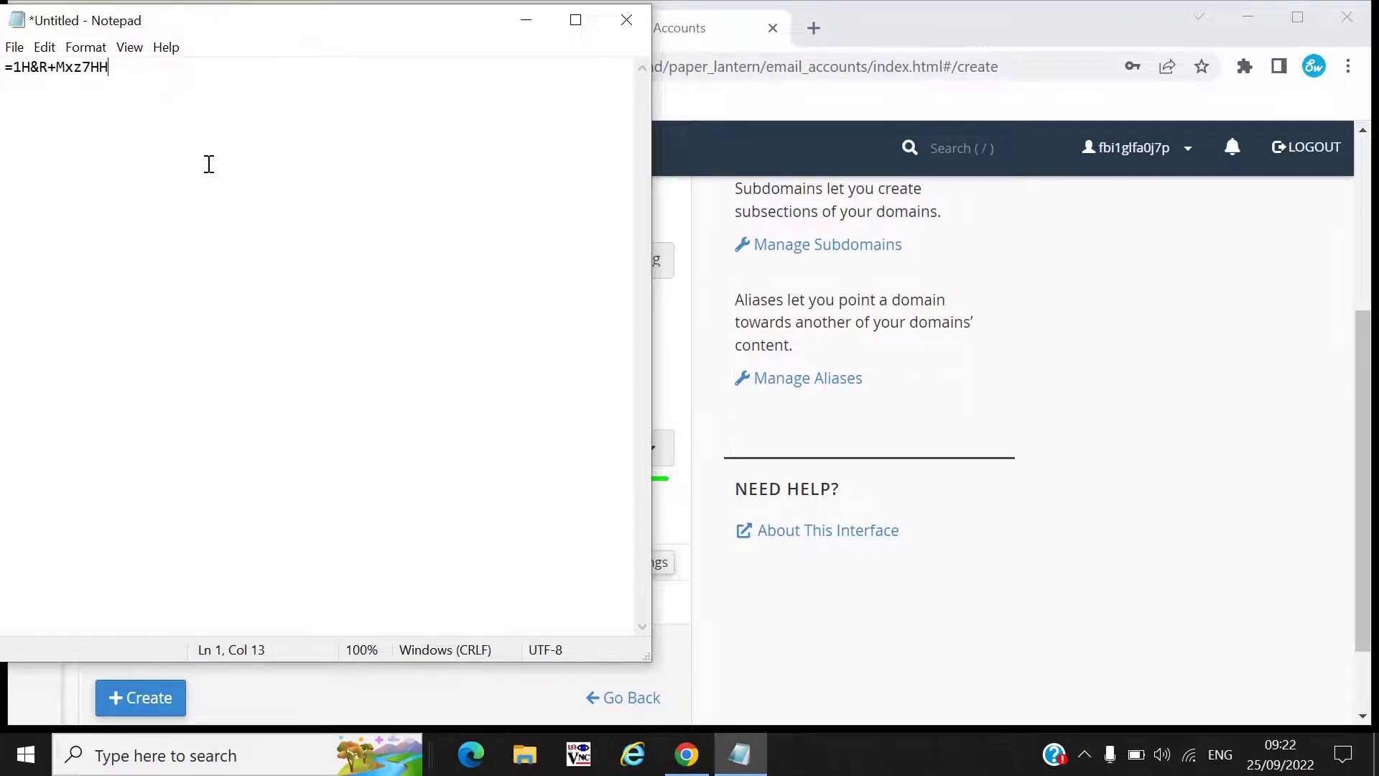
key("Return")
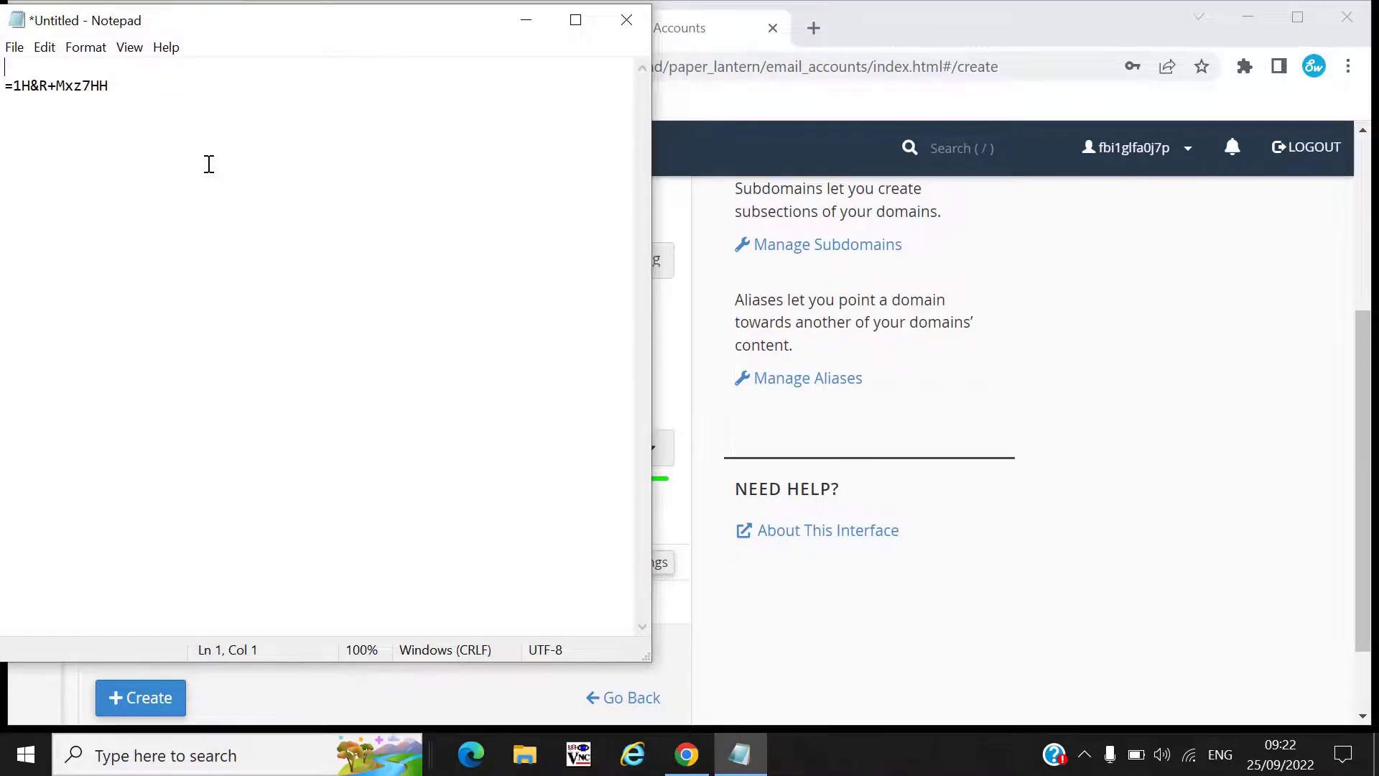
key("alt+Tab")
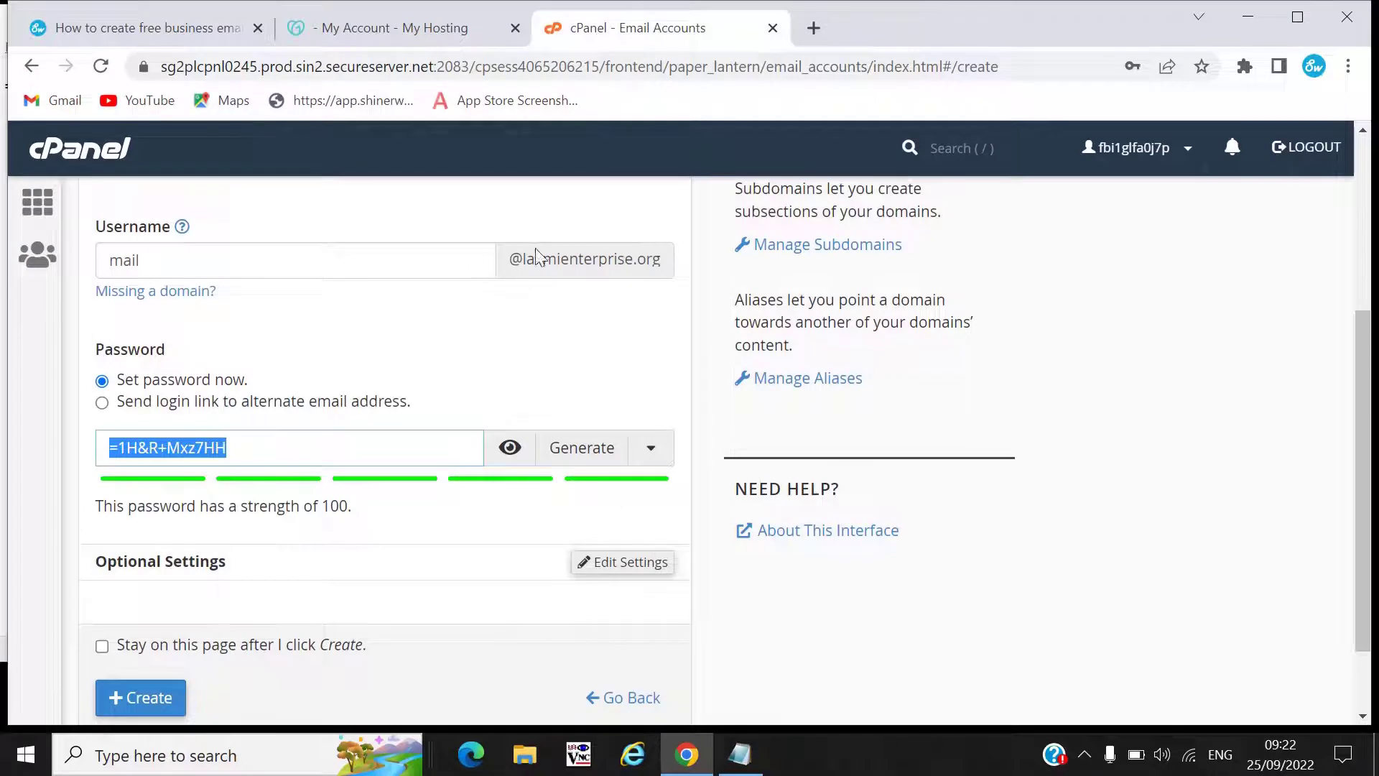
left_click_drag(667, 267, 515, 256)
key("ctrl+c")
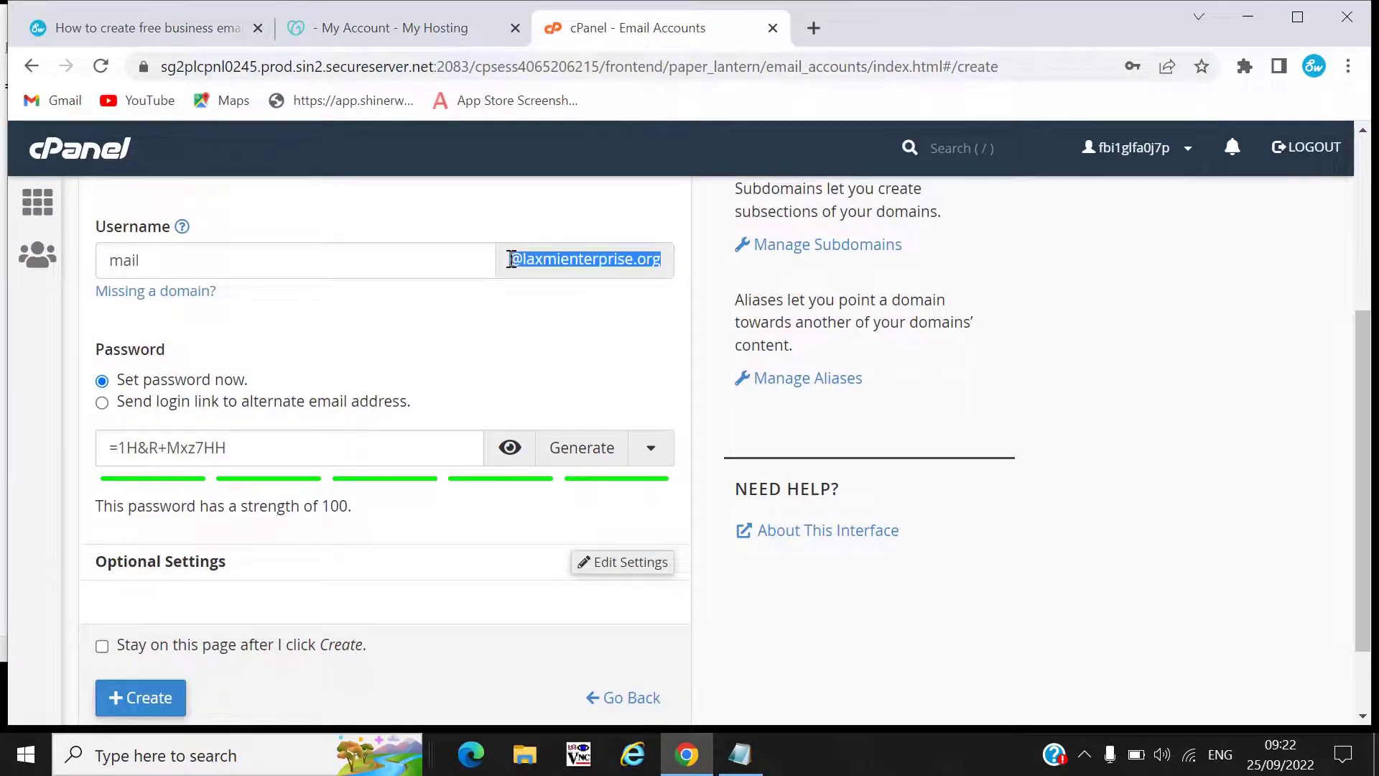
key("alt+Tab")
key("ctrl+v")
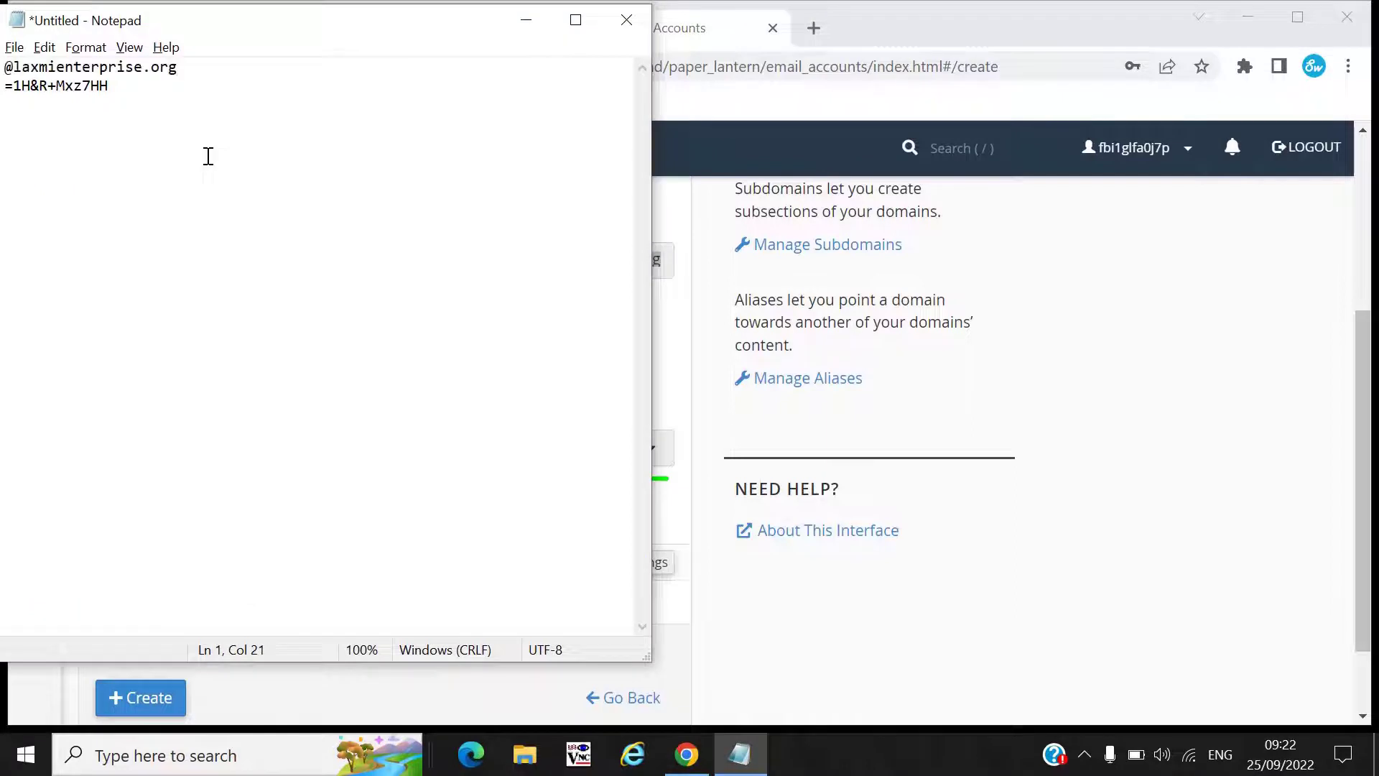
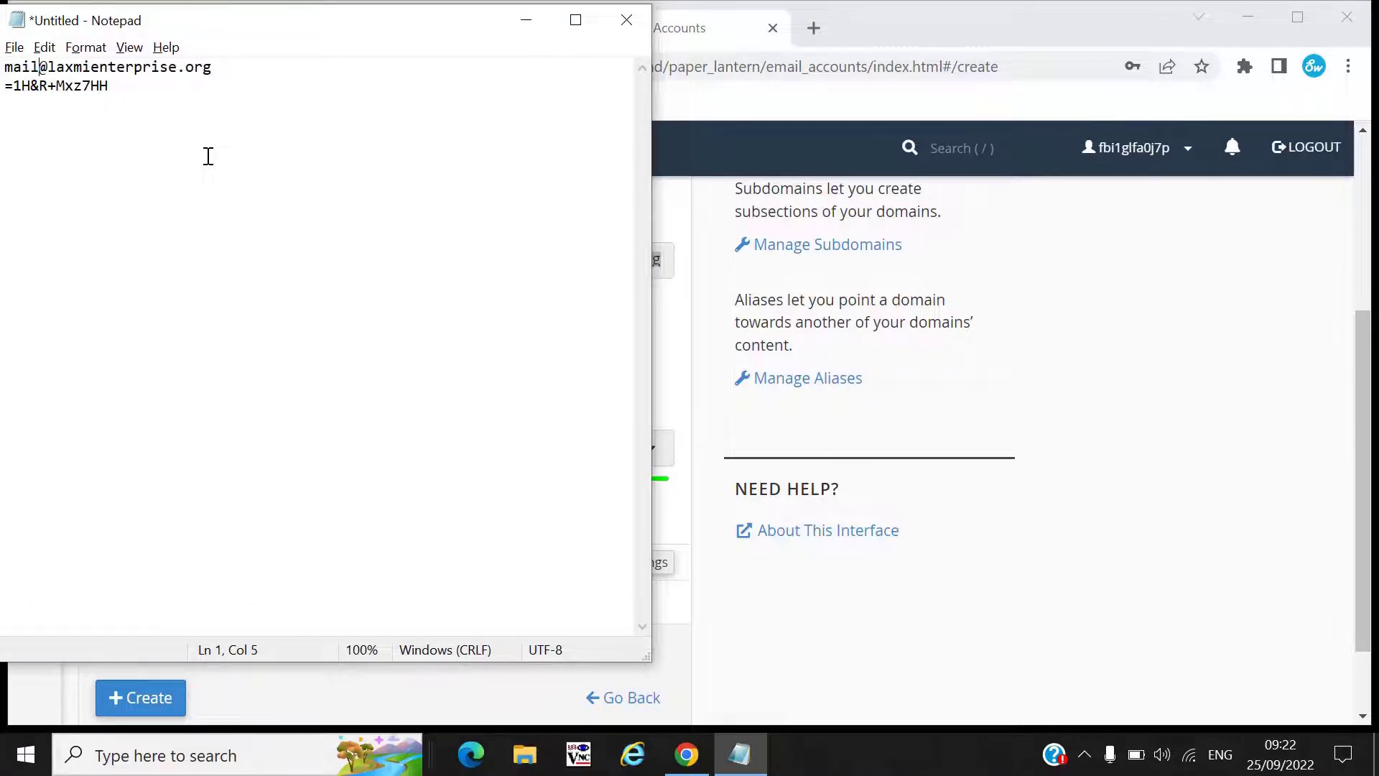
left_click_drag(214, 67, 177, 68)
left_click(108, 87)
key("alt+Tab")
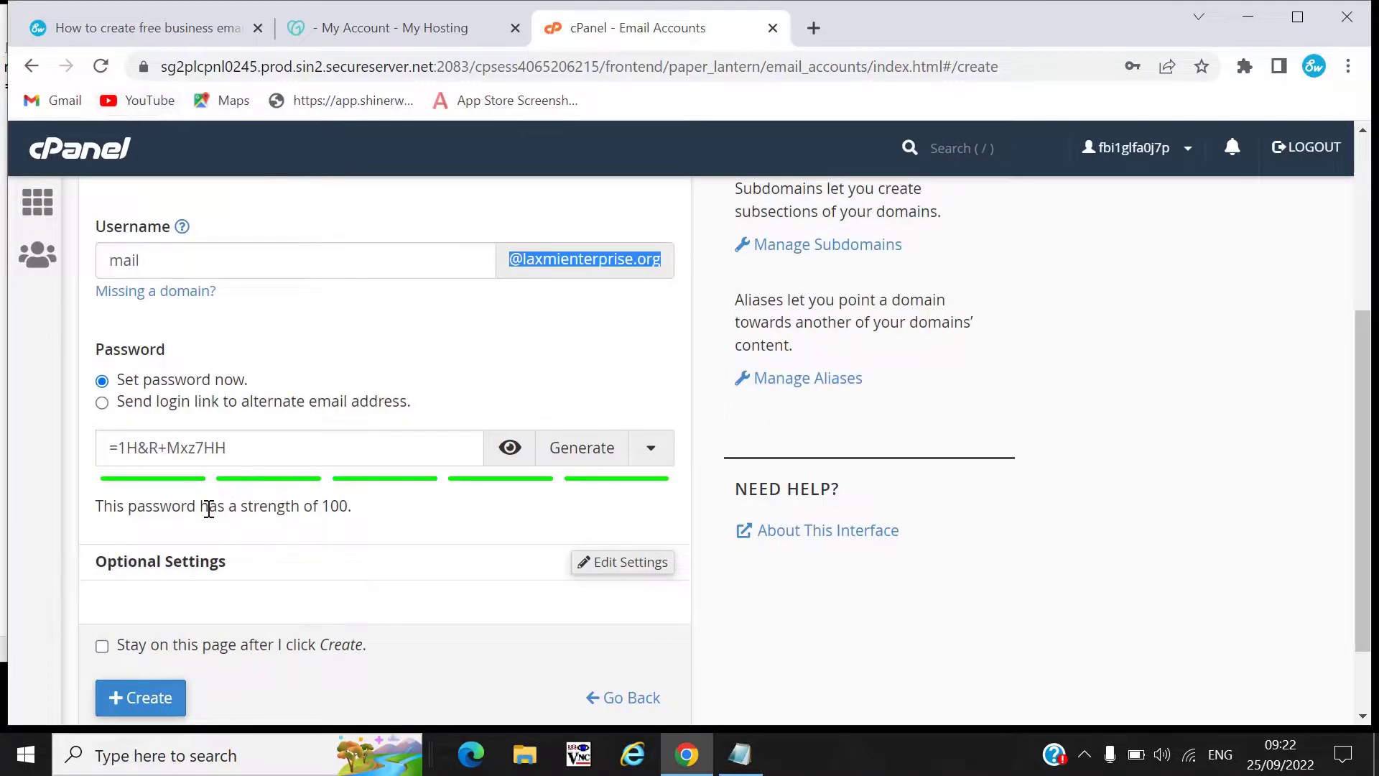
left_click_drag(246, 447, 99, 445)
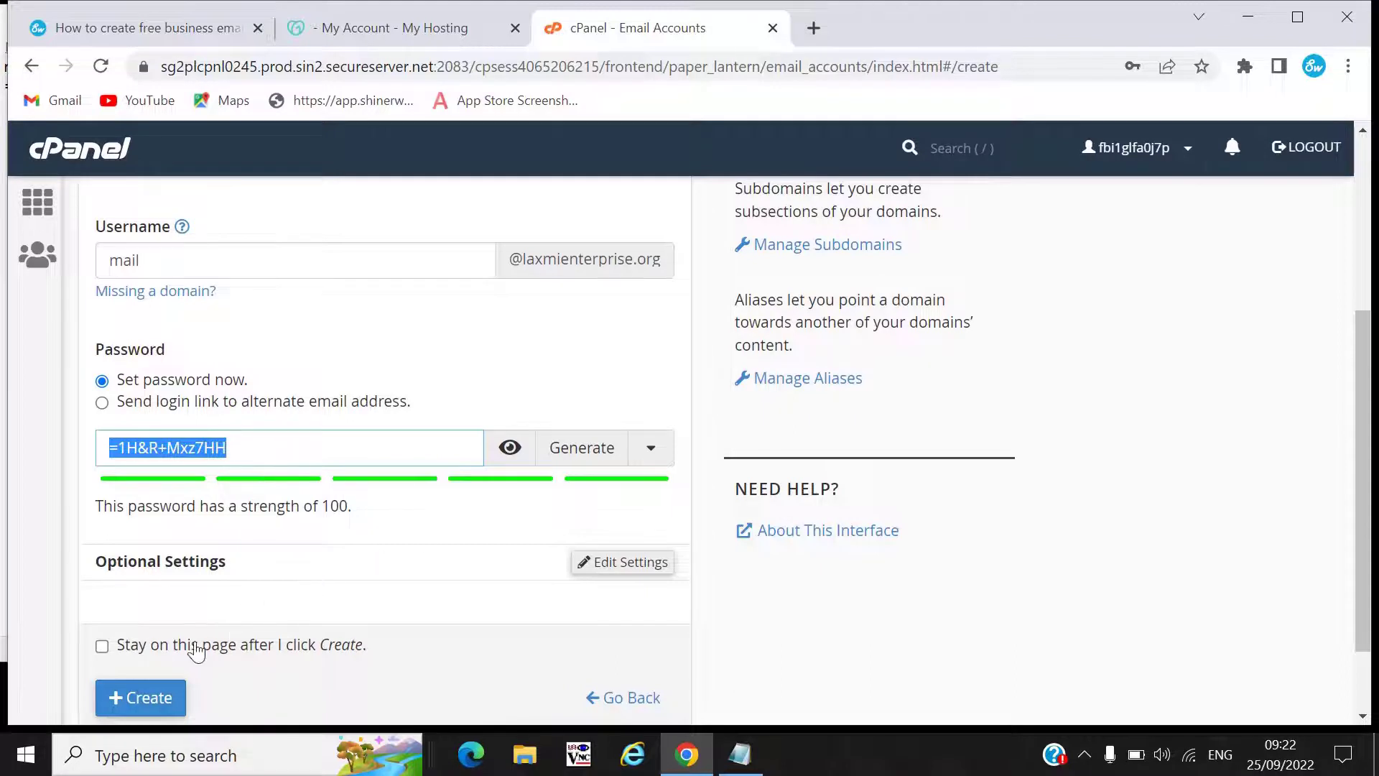
Create the 'mail' account on laxmienterprise.org and locate it in the Email Accounts list
left_click(128, 706)
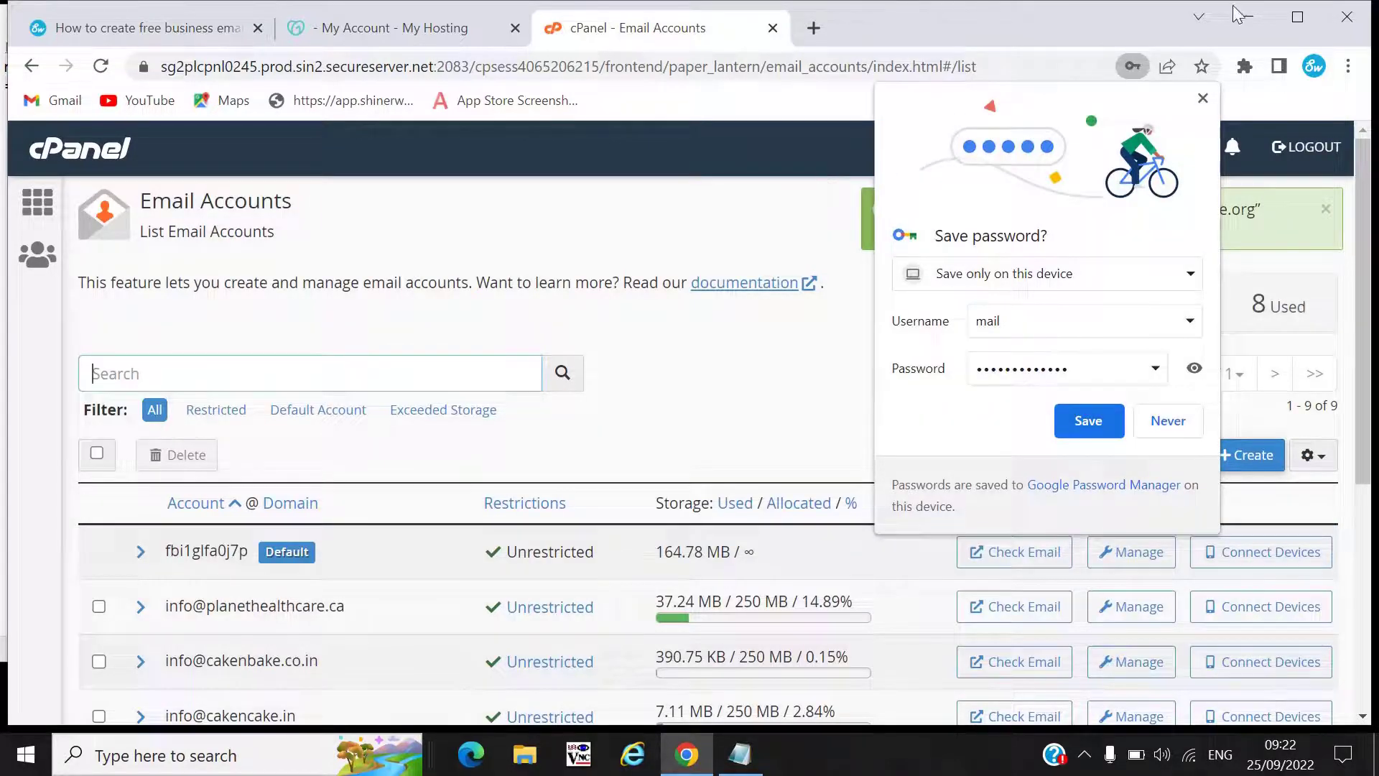
left_click(1202, 100)
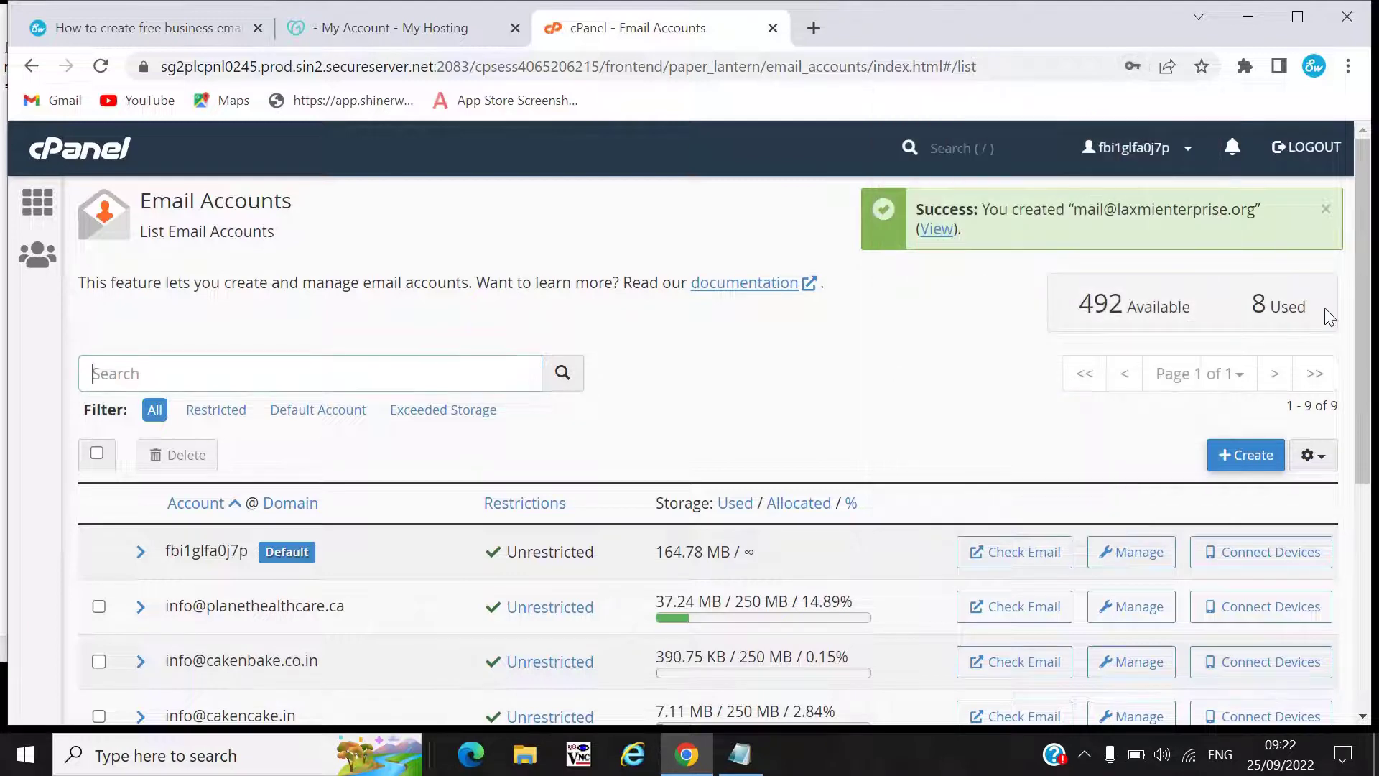
scroll(689, 431, "down", 1)
scroll(1093, 193, "down", 1)
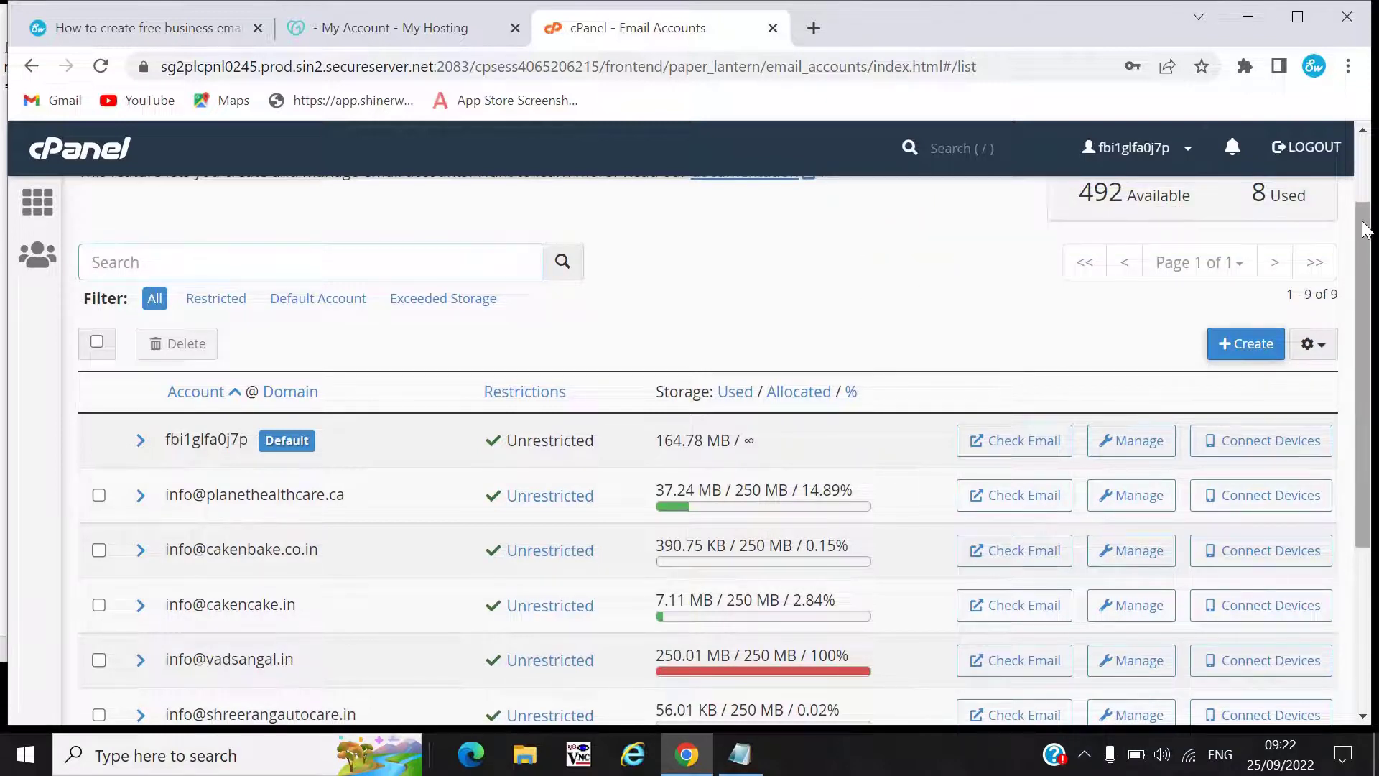
scroll(1364, 228, "down", 4)
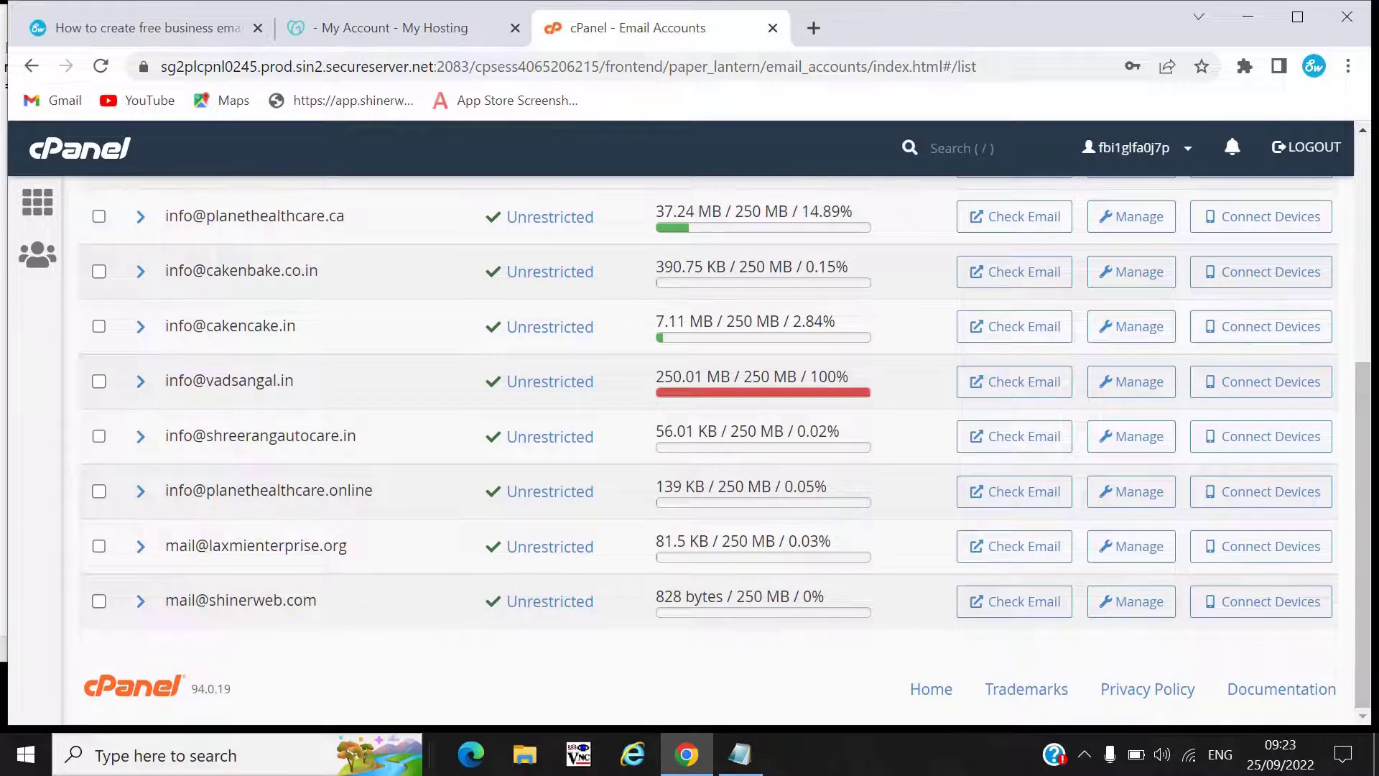
left_click_drag(165, 546, 339, 552)
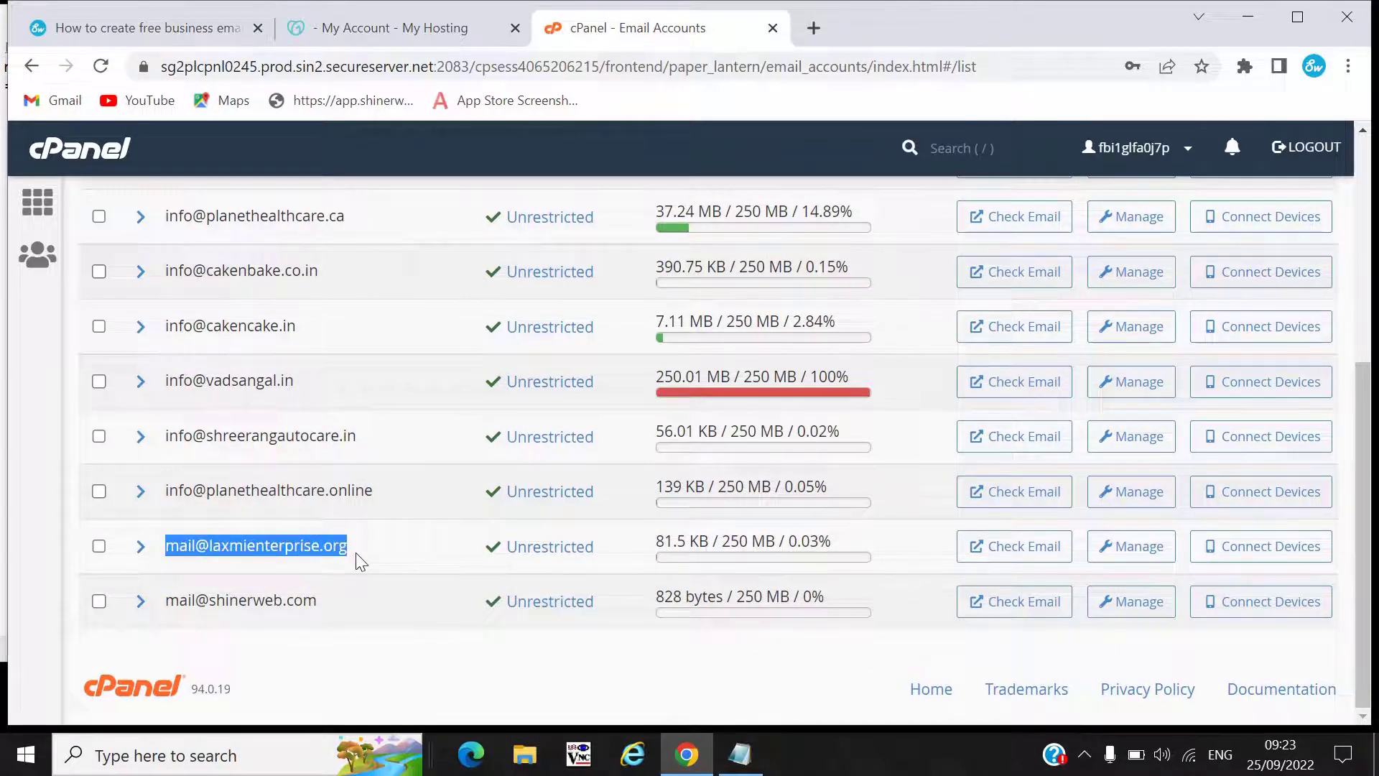
Open the new mailbox in Roundcube with inbox-at-login enabled and start a new message
left_click(1028, 557)
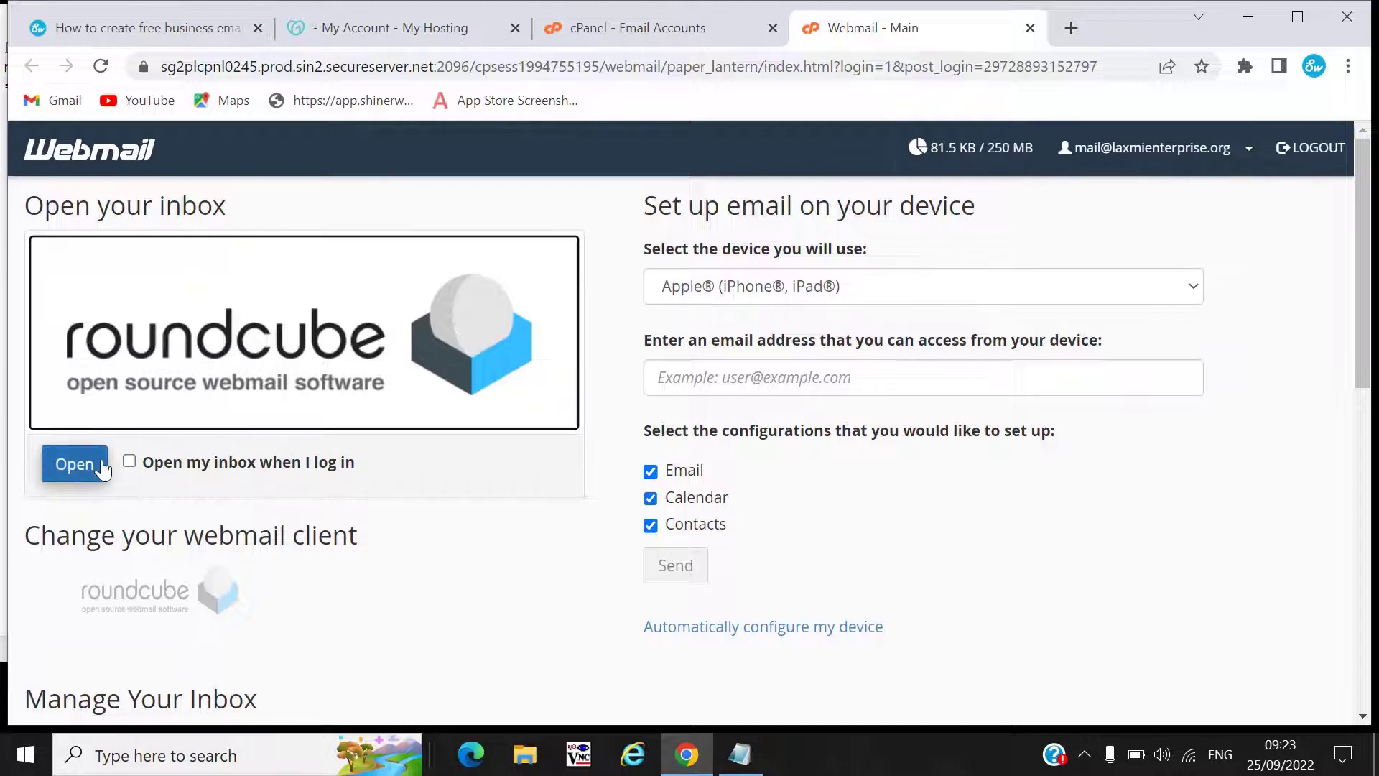
left_click(129, 460)
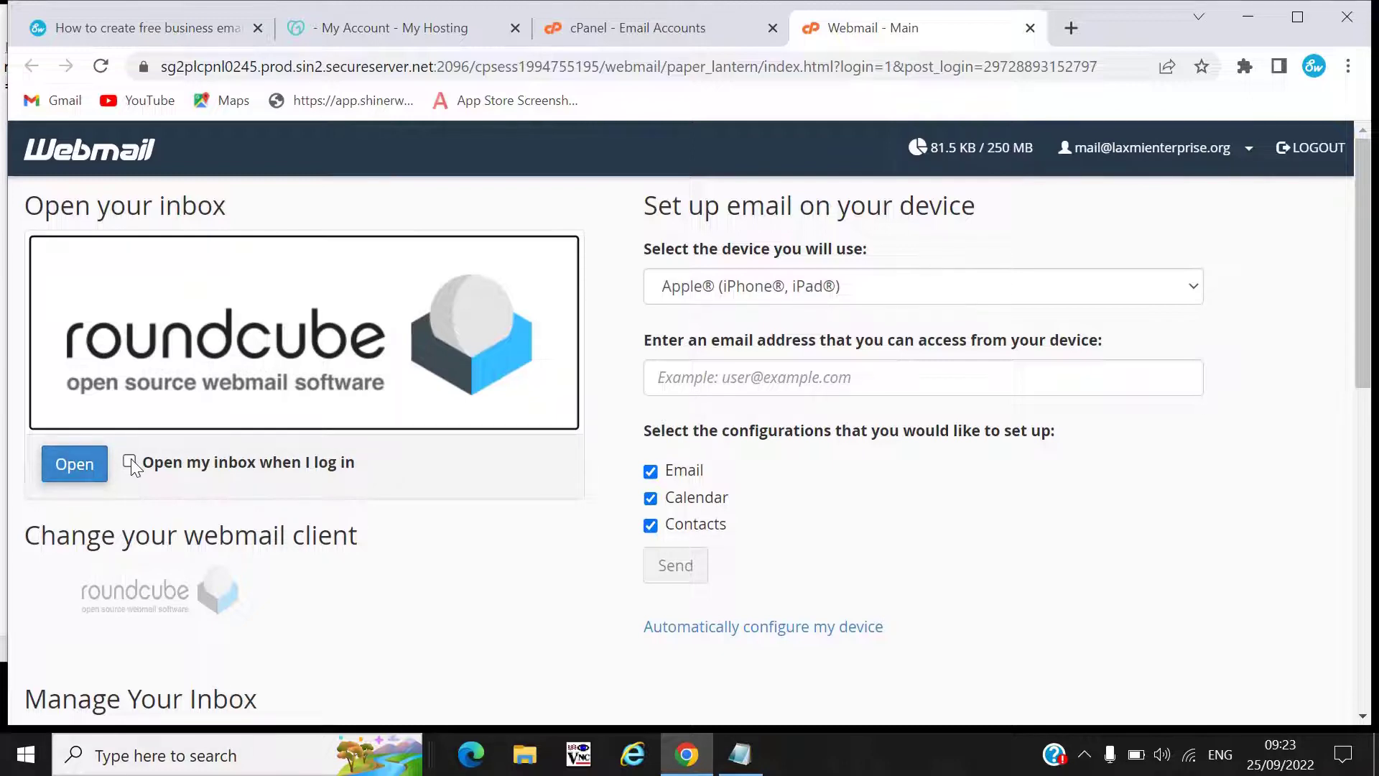
left_click(72, 466)
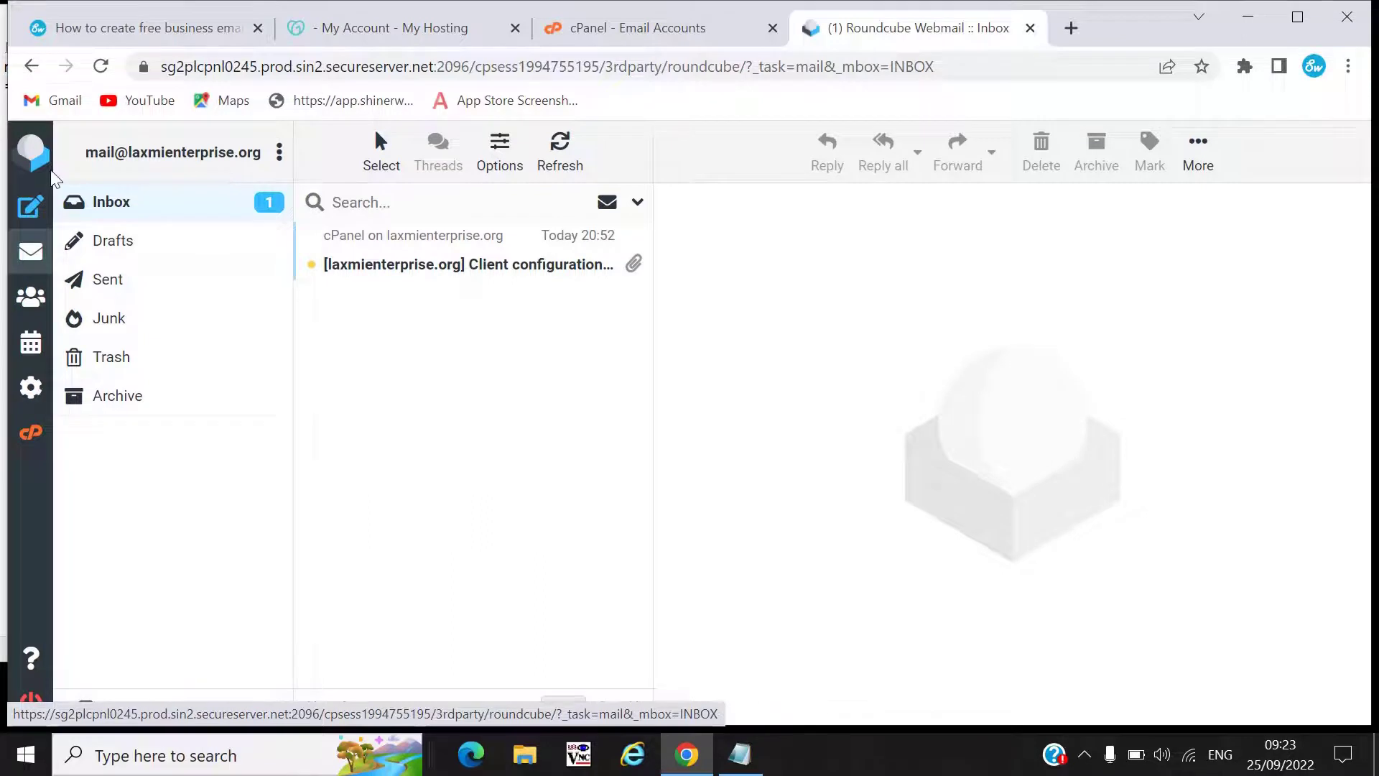
left_click(30, 208)
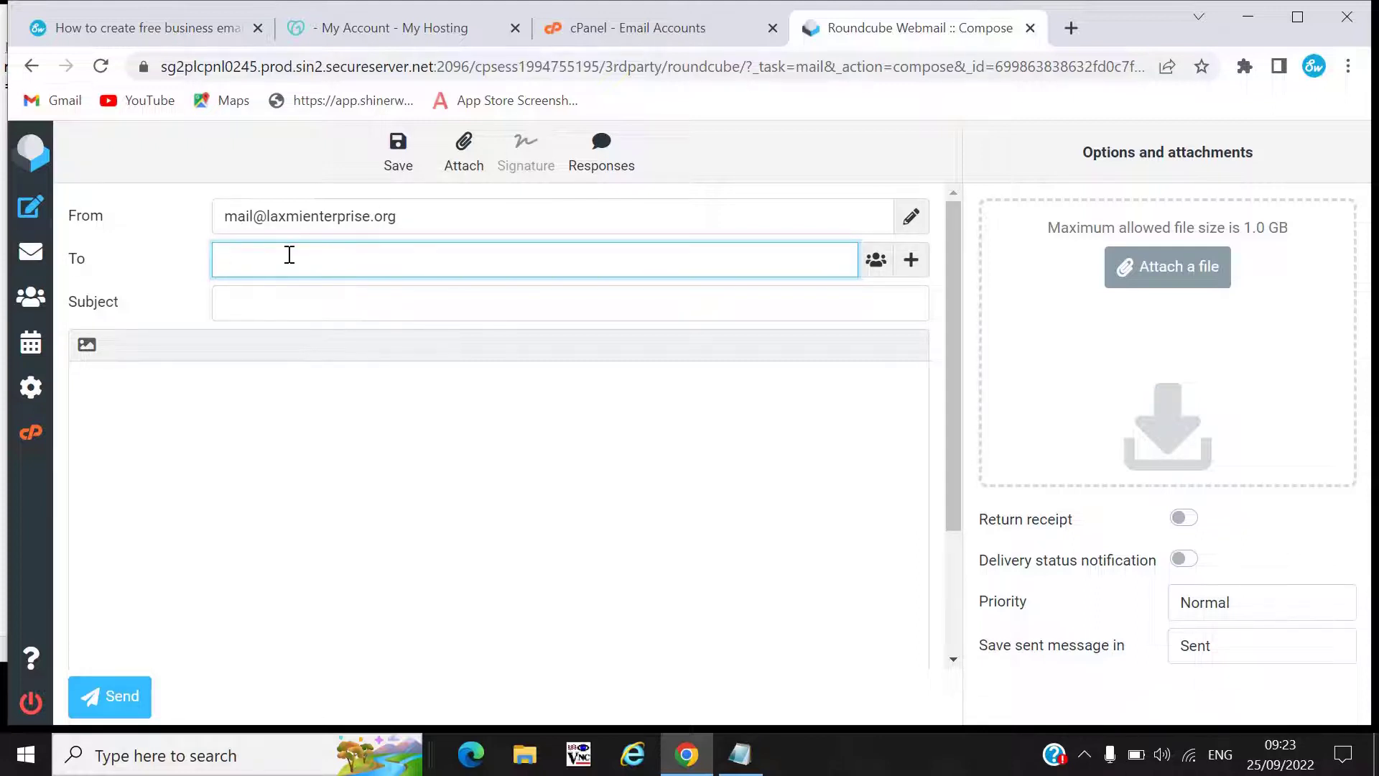
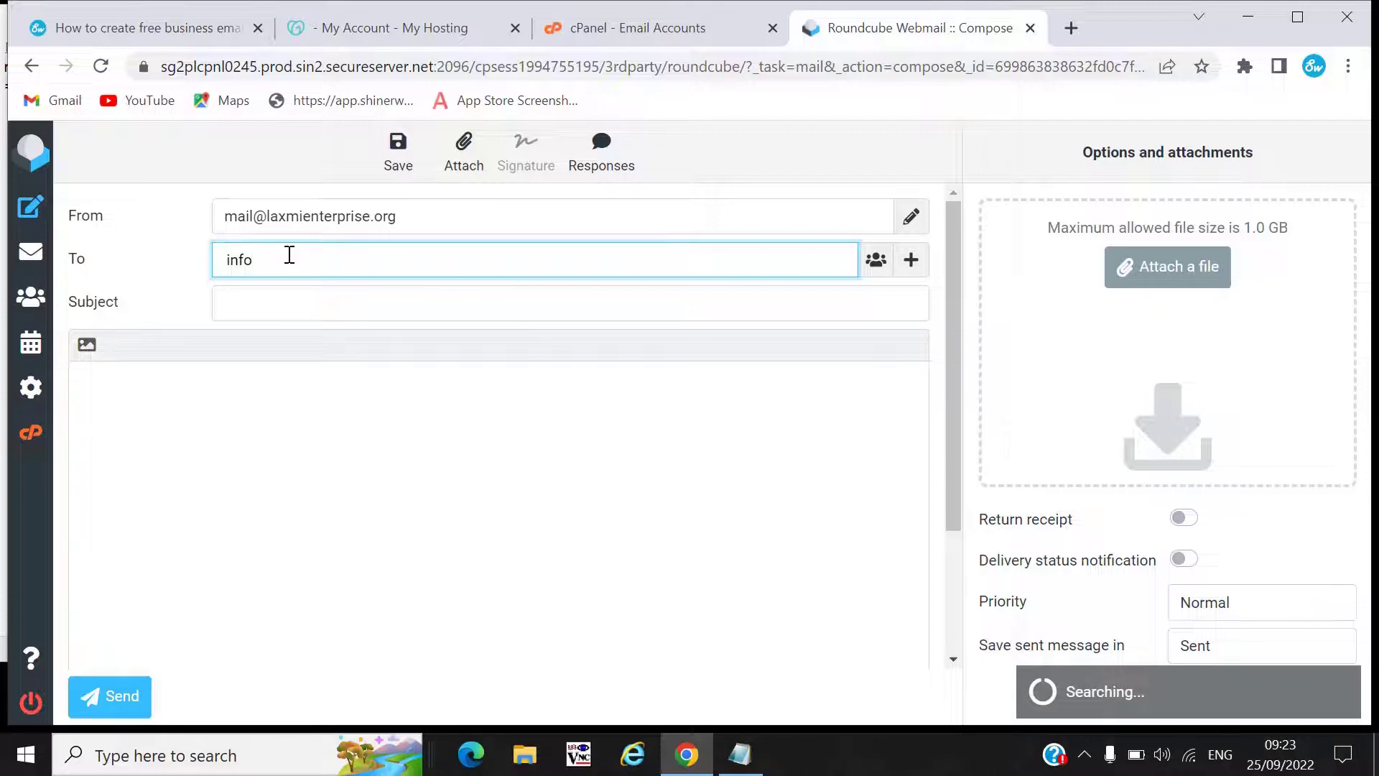
Address the message to the Gmail account with subject 'Test' and body 'Hi, This is test'
key("Tab")
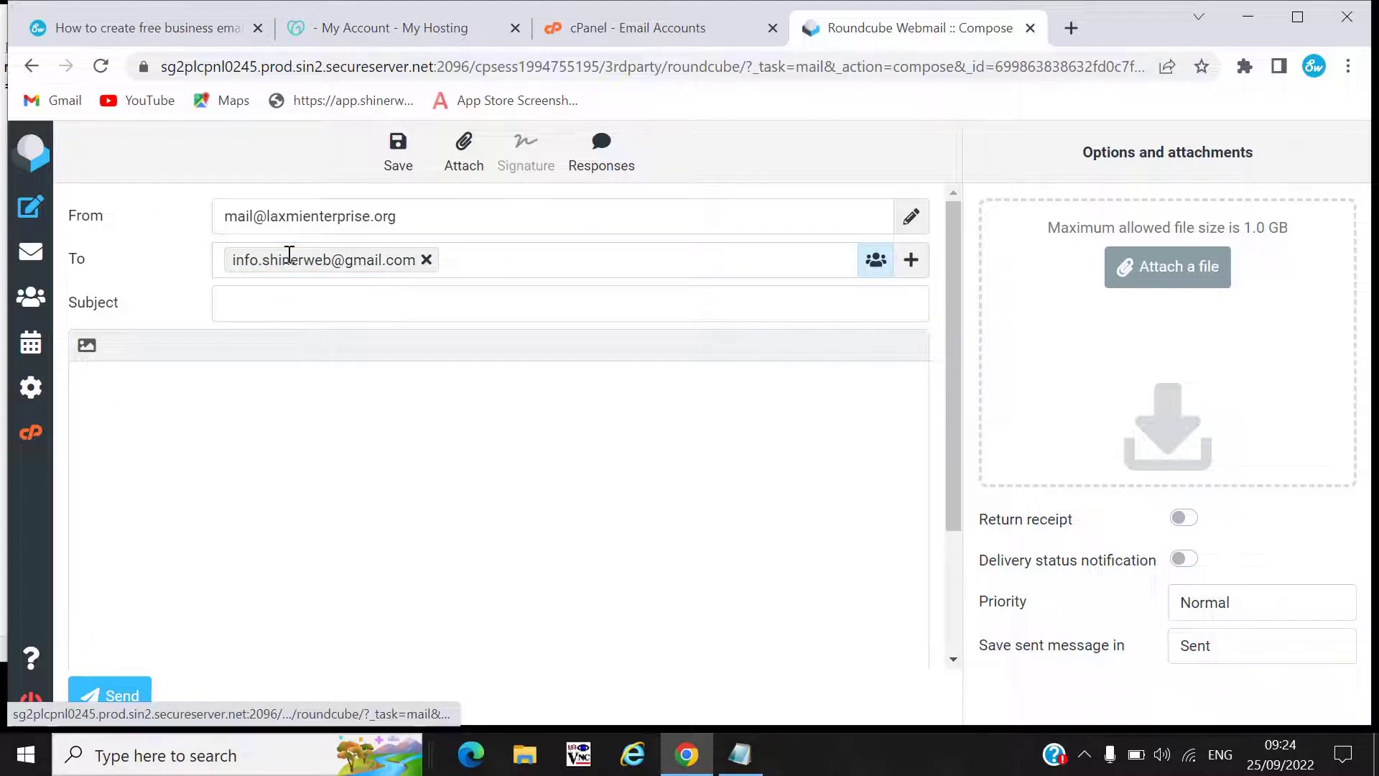
left_click(242, 308)
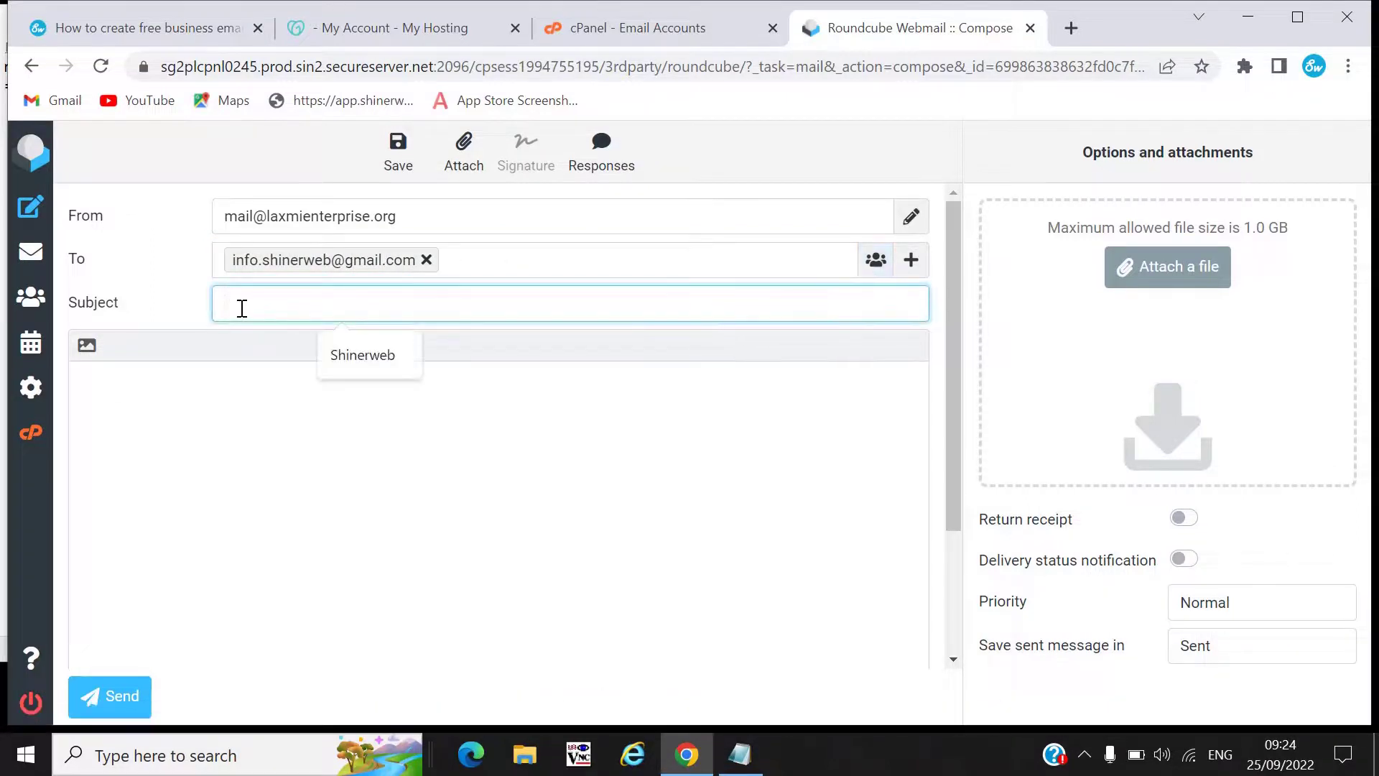
type("Test")
key("Tab")
type("Hi,  ")
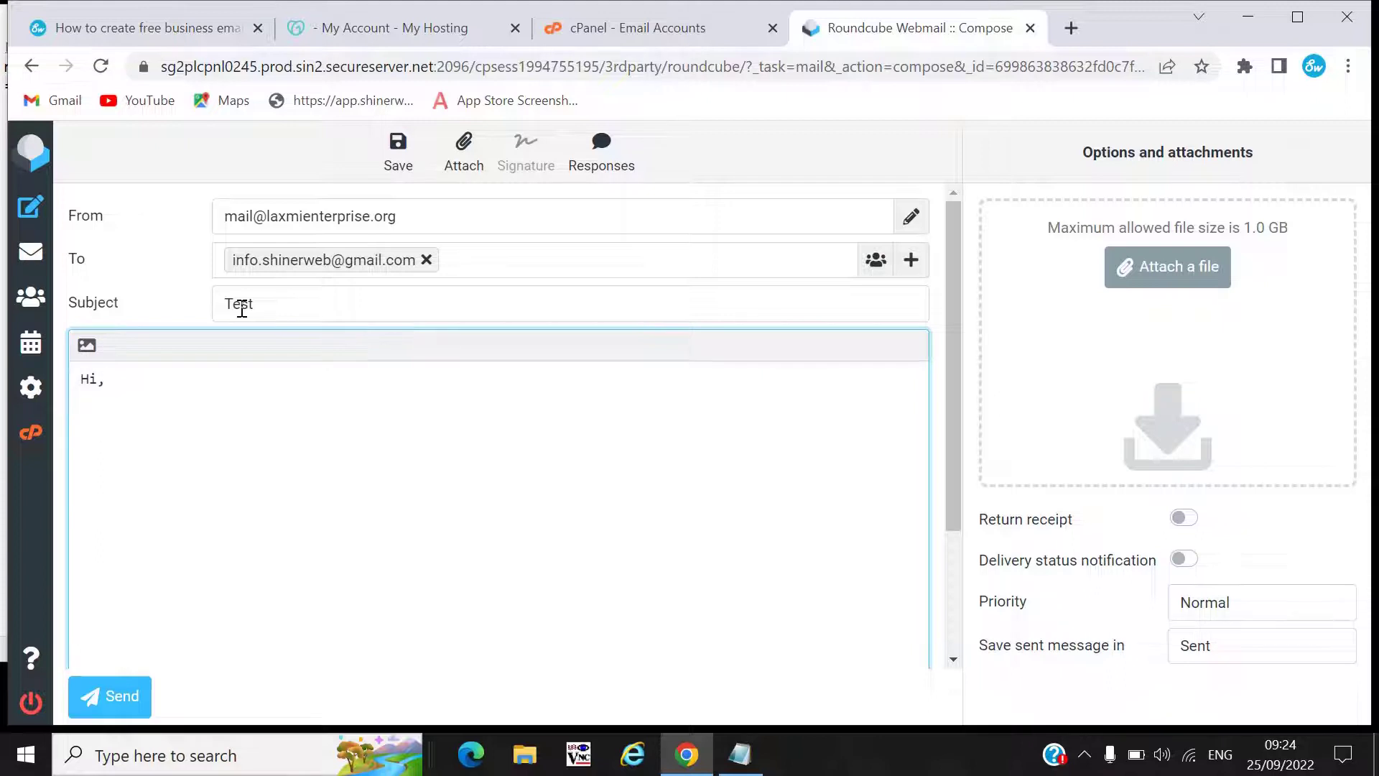
type("This is test")
Send the test email and open it in the Sent folder
left_click(117, 701)
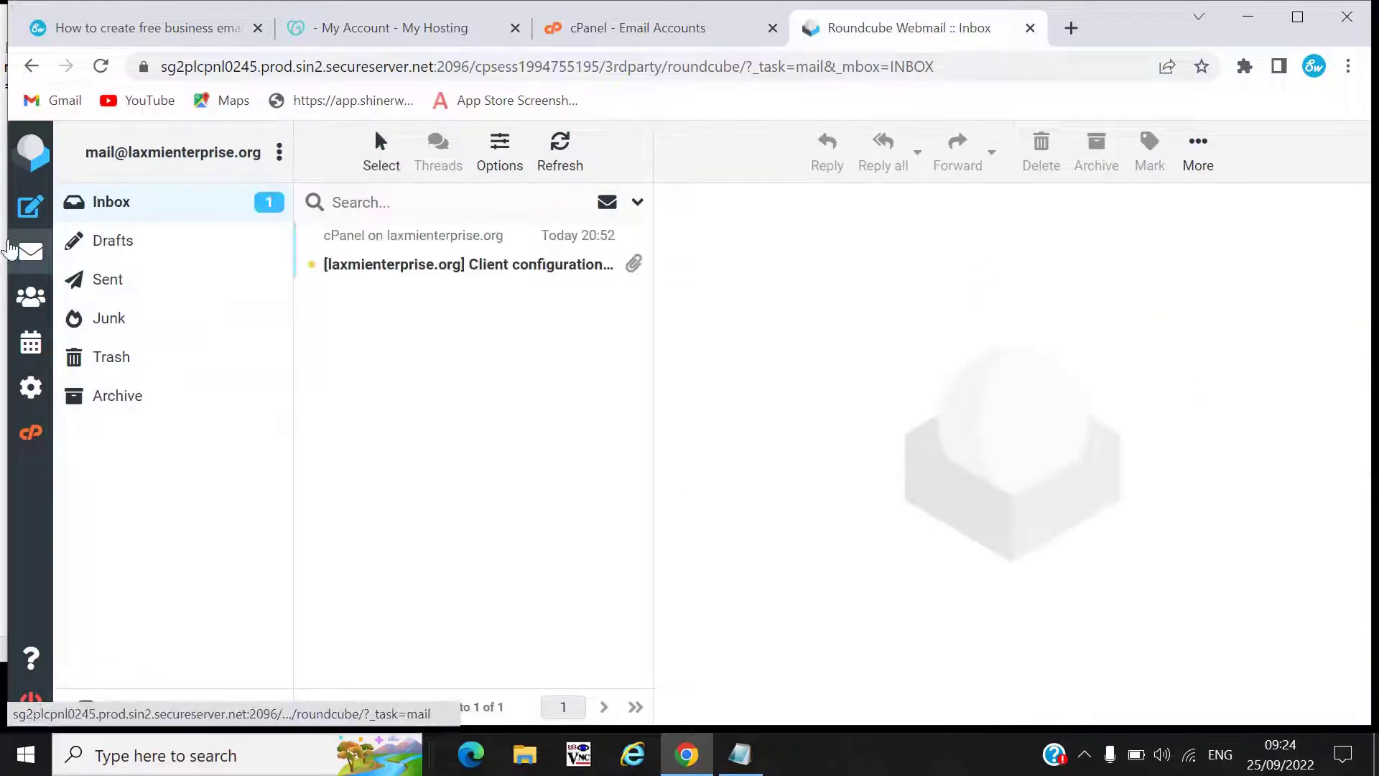
left_click(95, 286)
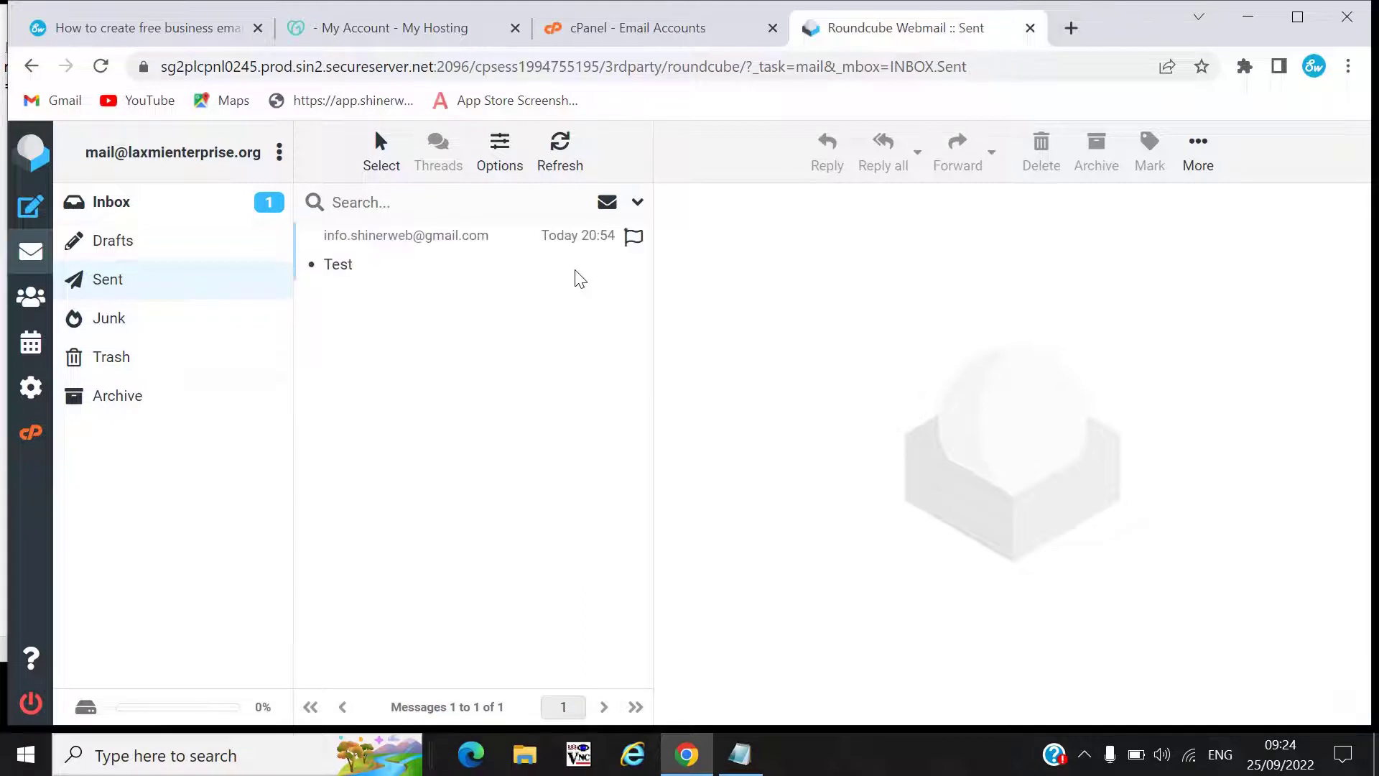
left_click(354, 271)
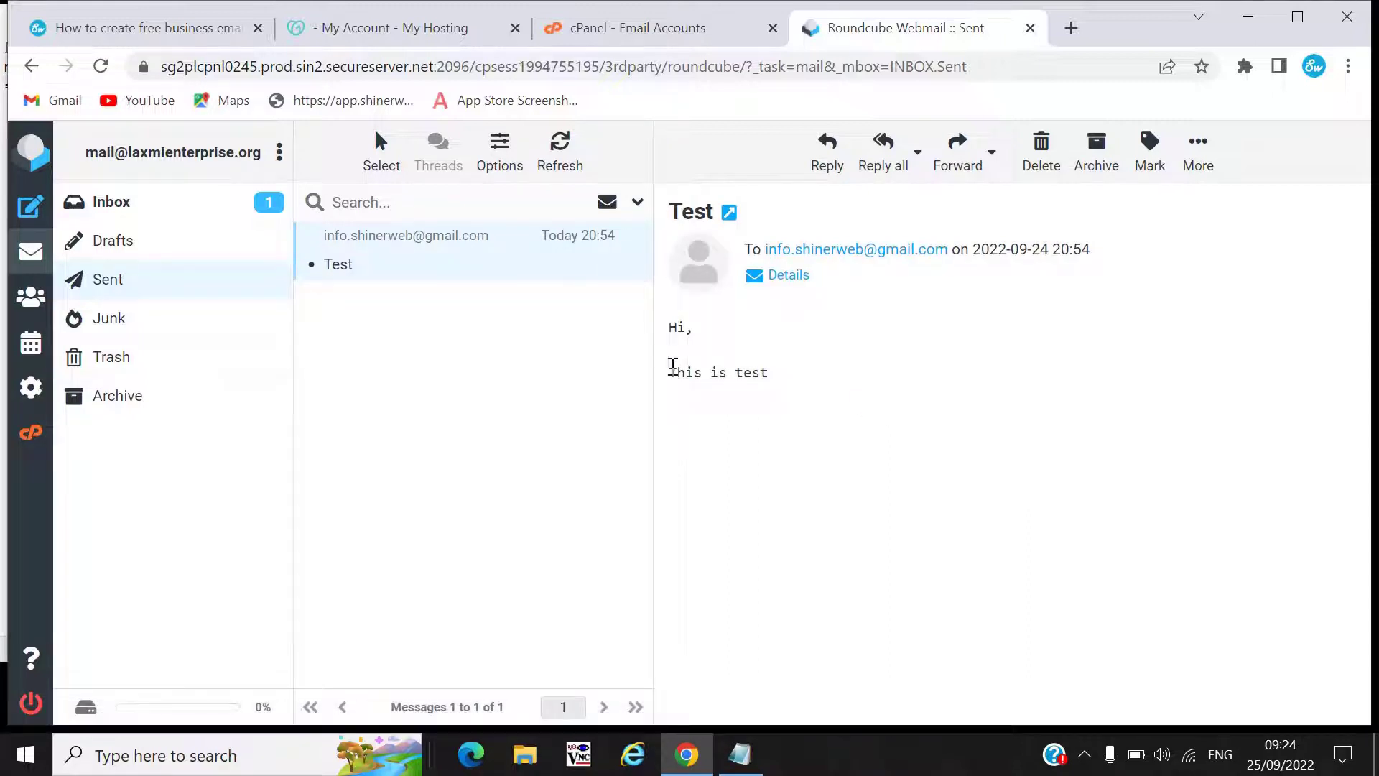
Load Gmail in a new tab and open the 'Test' email from the laxmienterprise.org address
left_click(1071, 28)
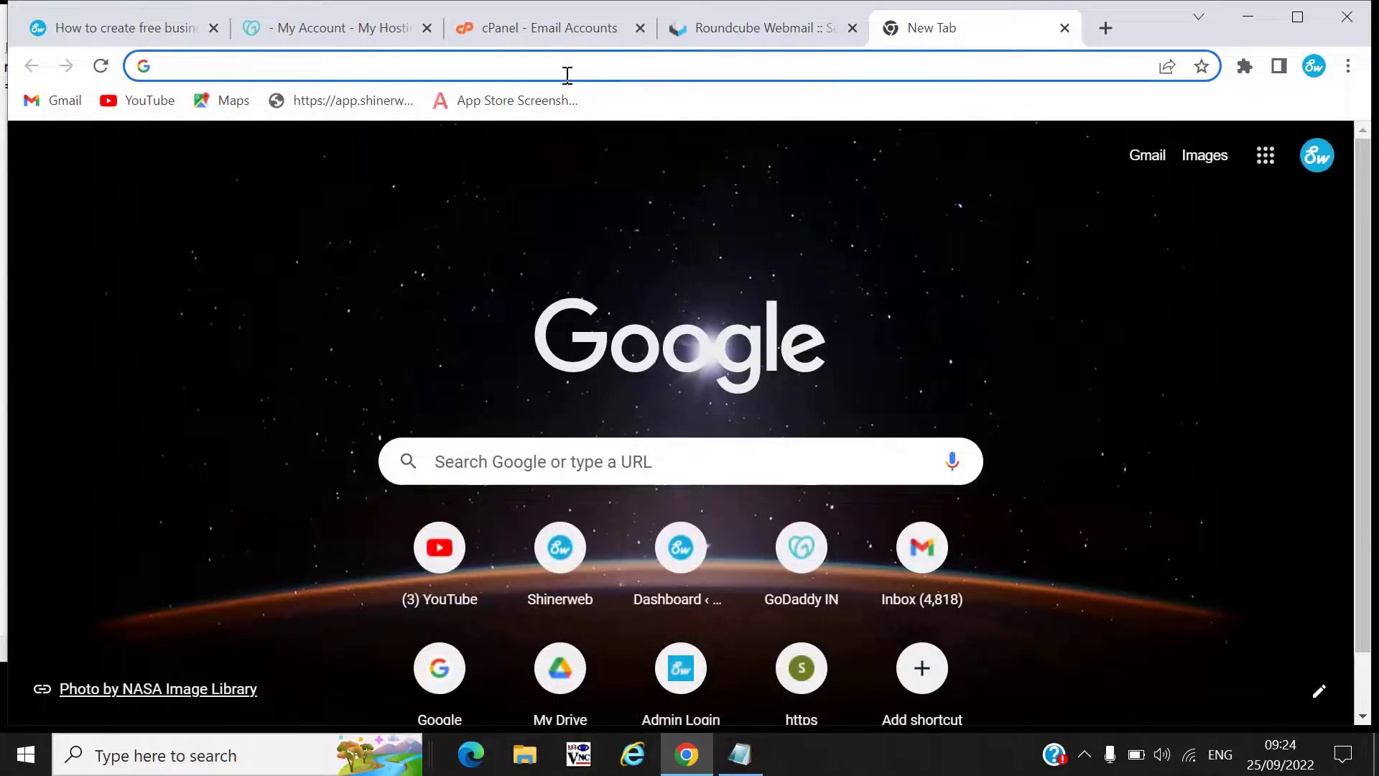
type("gmail.com")
key("Return")
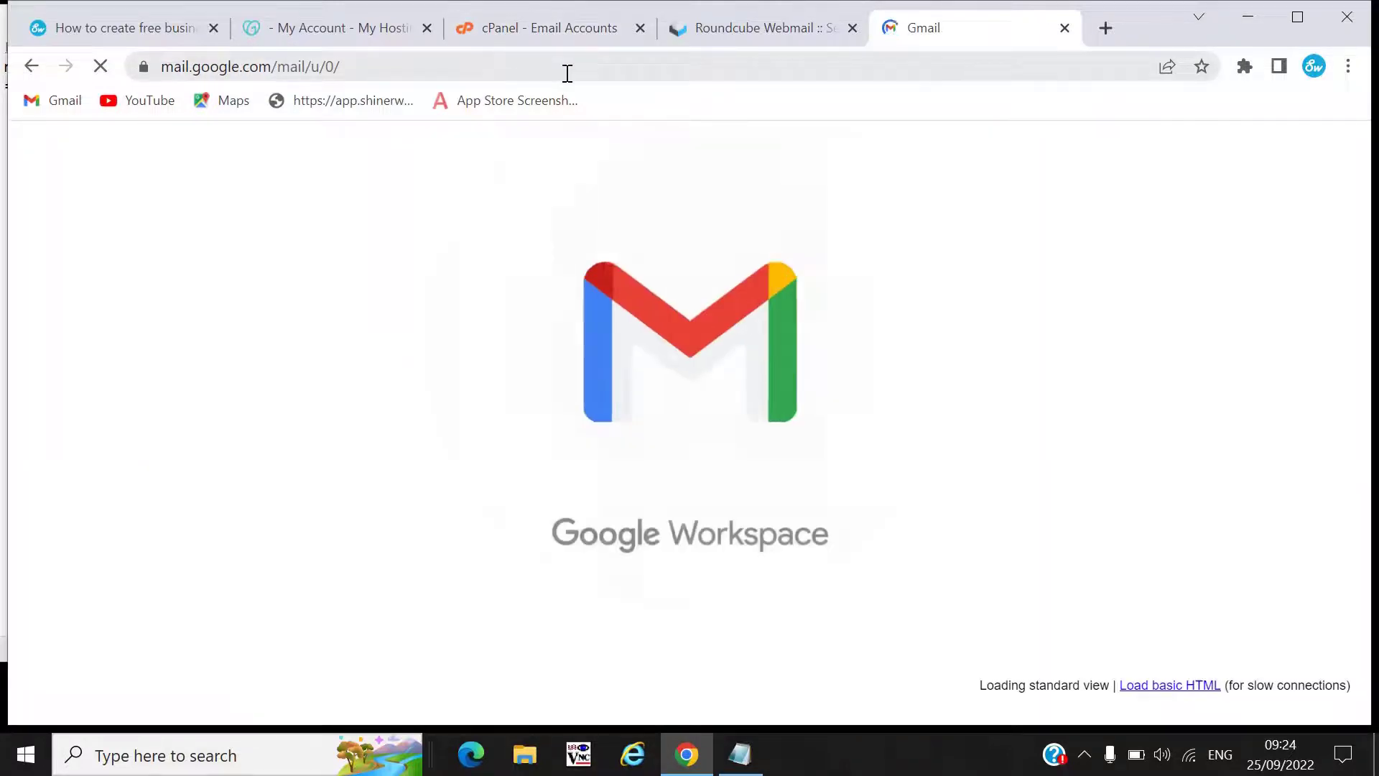
left_click(377, 216)
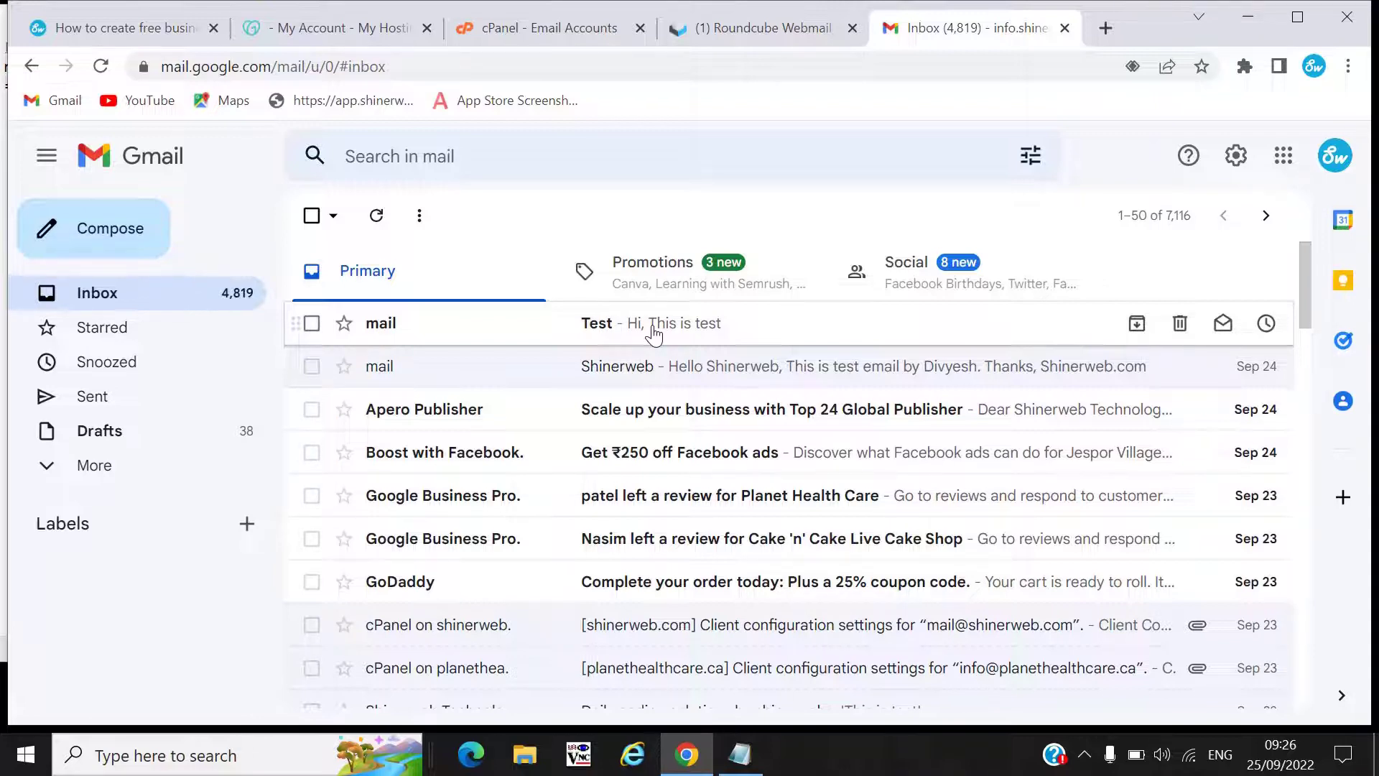
left_click(653, 333)
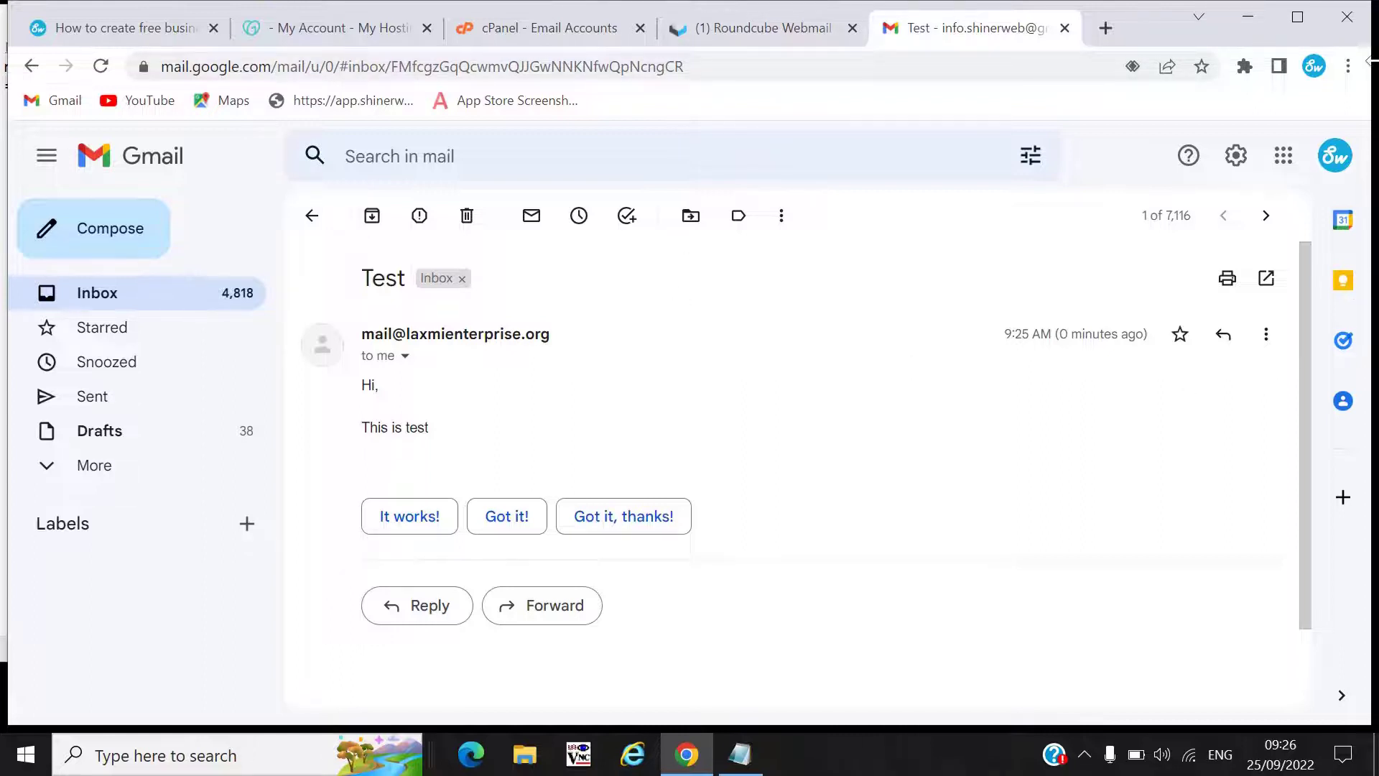
Open a new Chrome Incognito window and bring the Notepad login notes to the front
left_click(1348, 66)
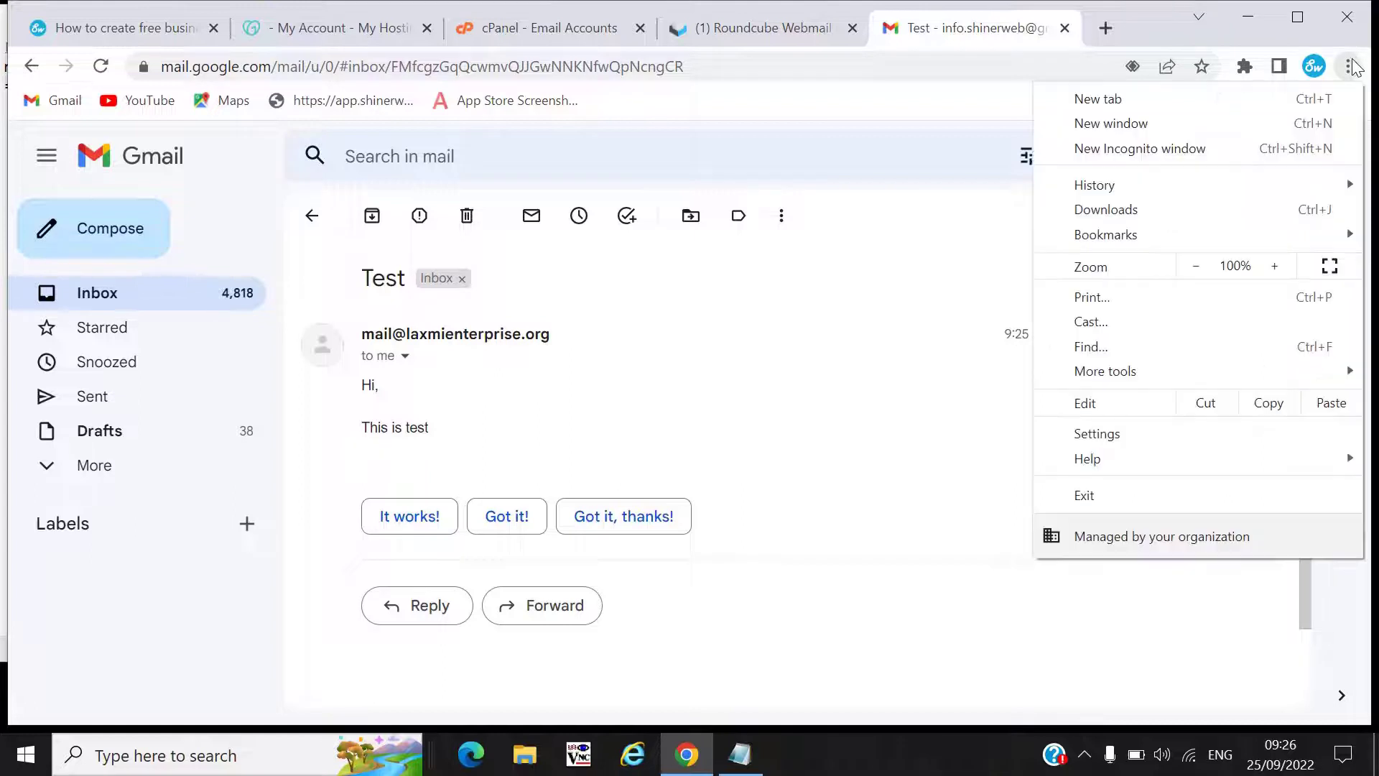
left_click(1170, 151)
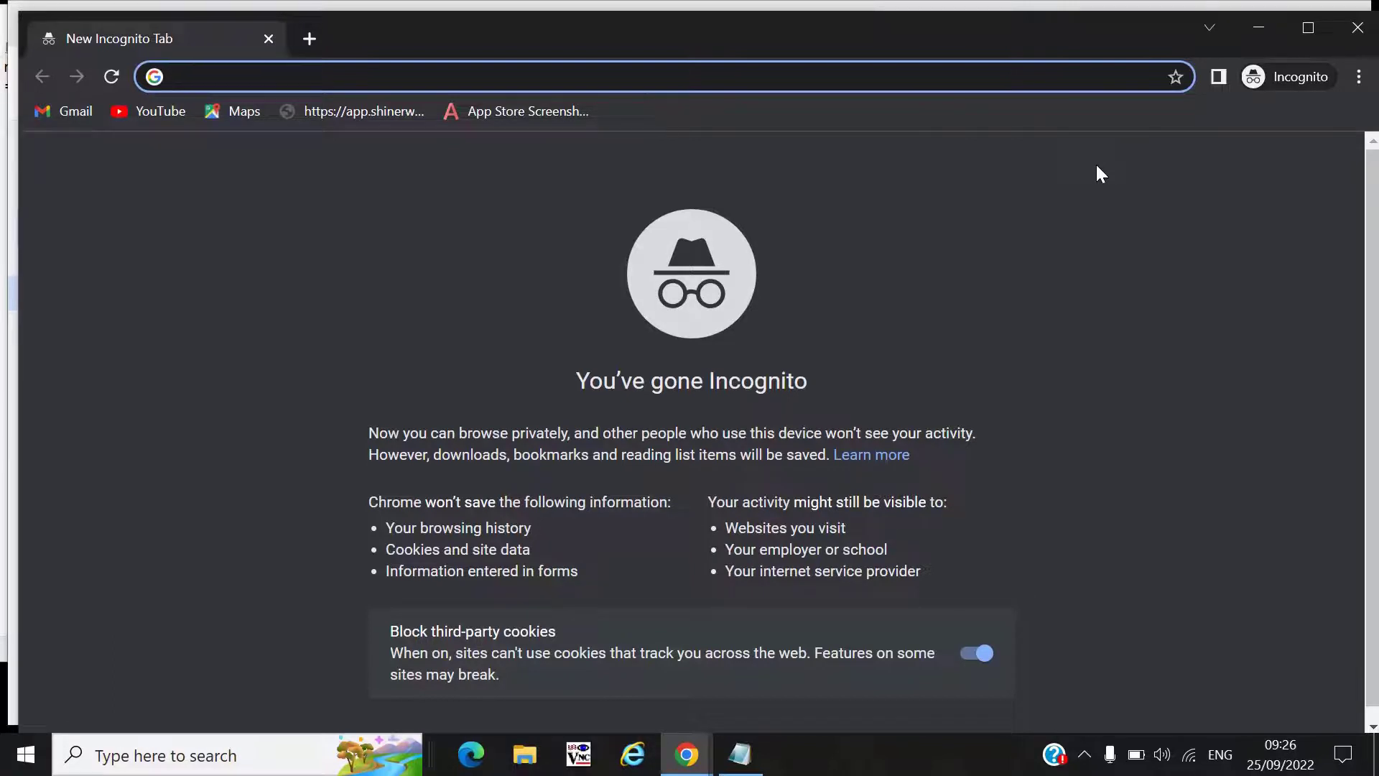
left_click(740, 754)
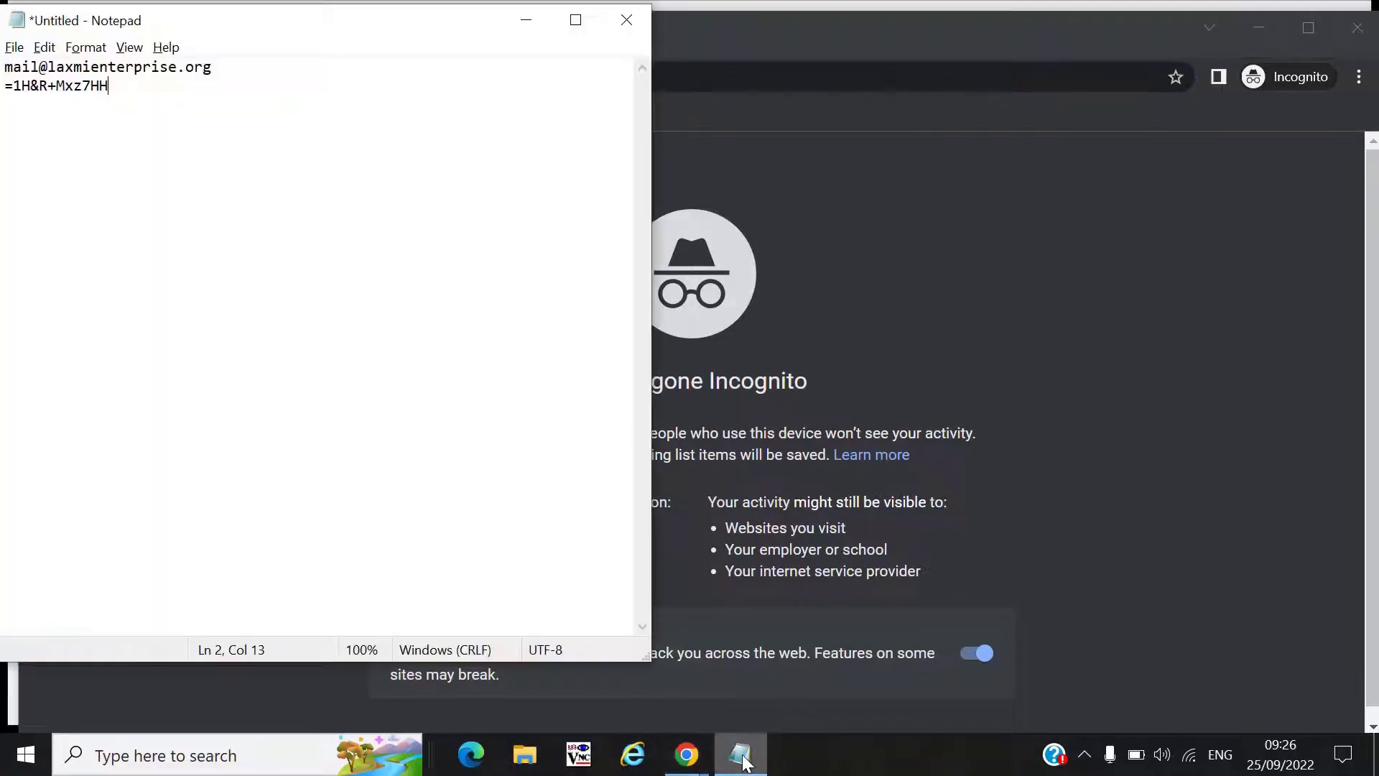
Write 'laxmienterprise.org/webmail' on a new Notepad line from the copied domain and select it
left_click(54, 67, "shift")
left_click(47, 66, "shift")
key("ctrl+c")
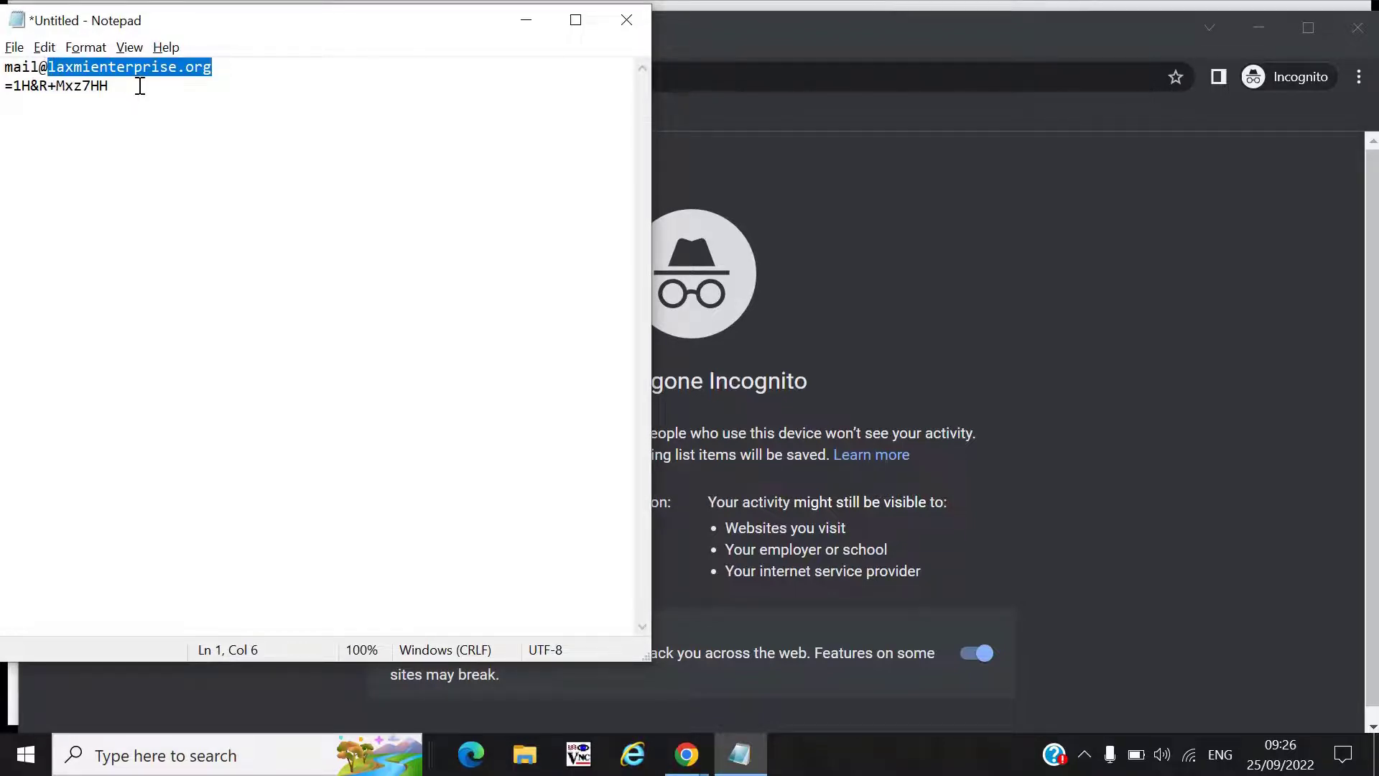
key("ctrl+End")
key("ctrl+v")
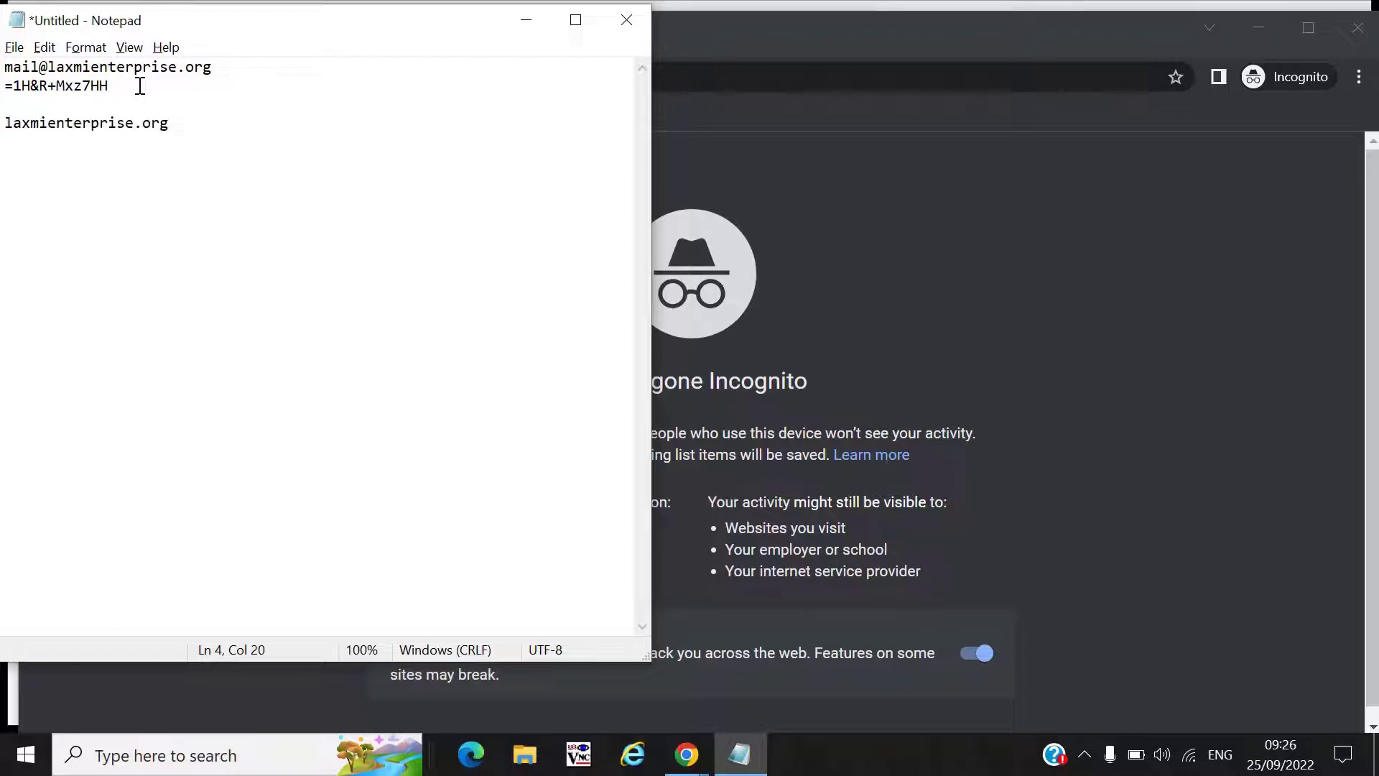
type("/webmail")
key("shift+Home")
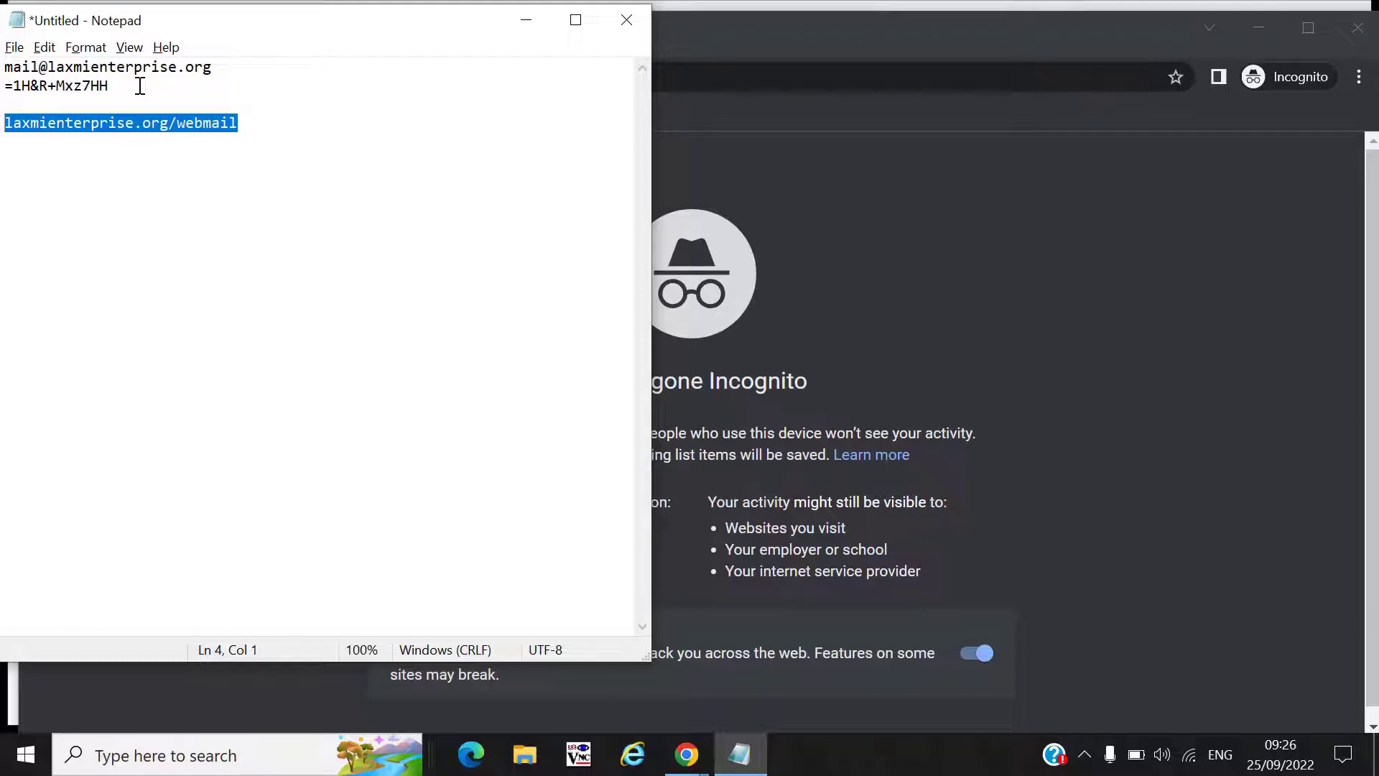
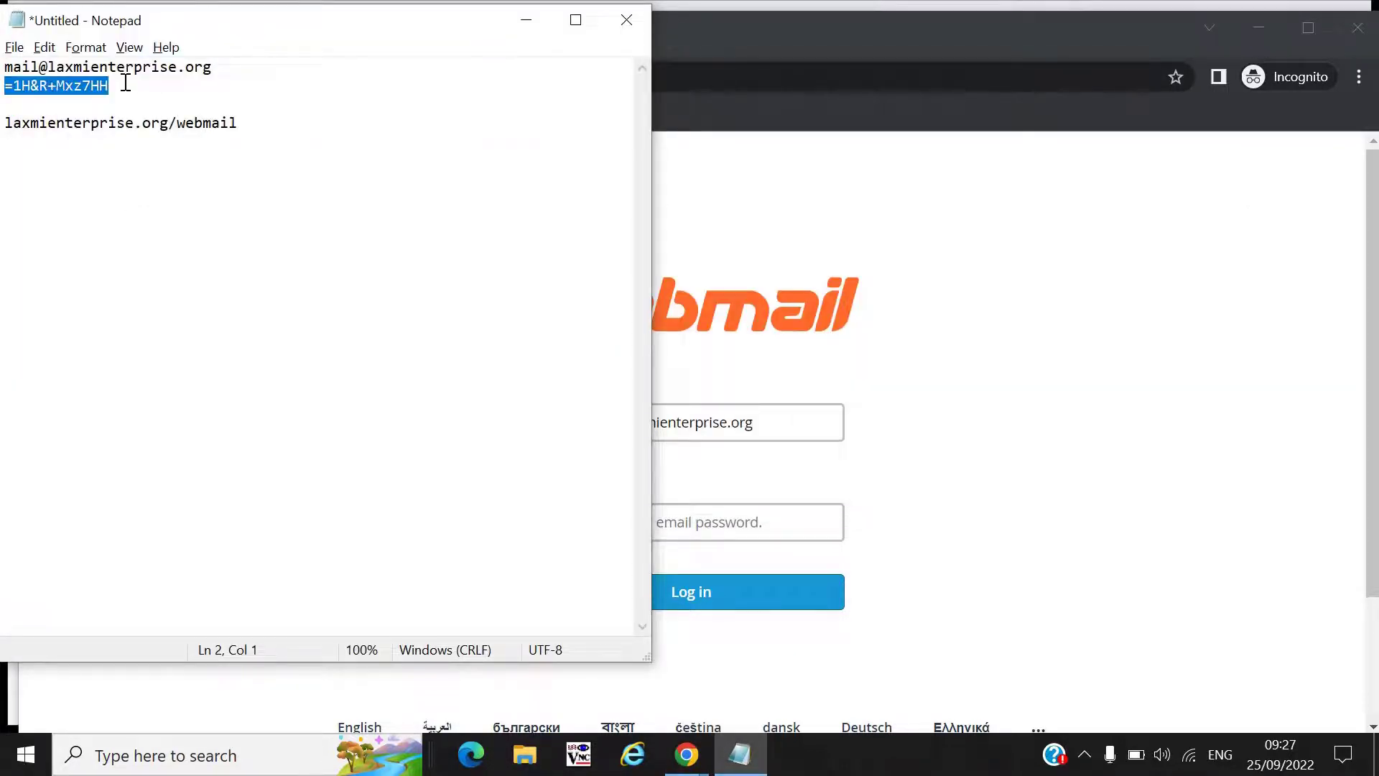
Paste the mailbox password on the login page, log in to Roundcube, then minimize the window
key("alt+Tab")
key("ctrl+v")
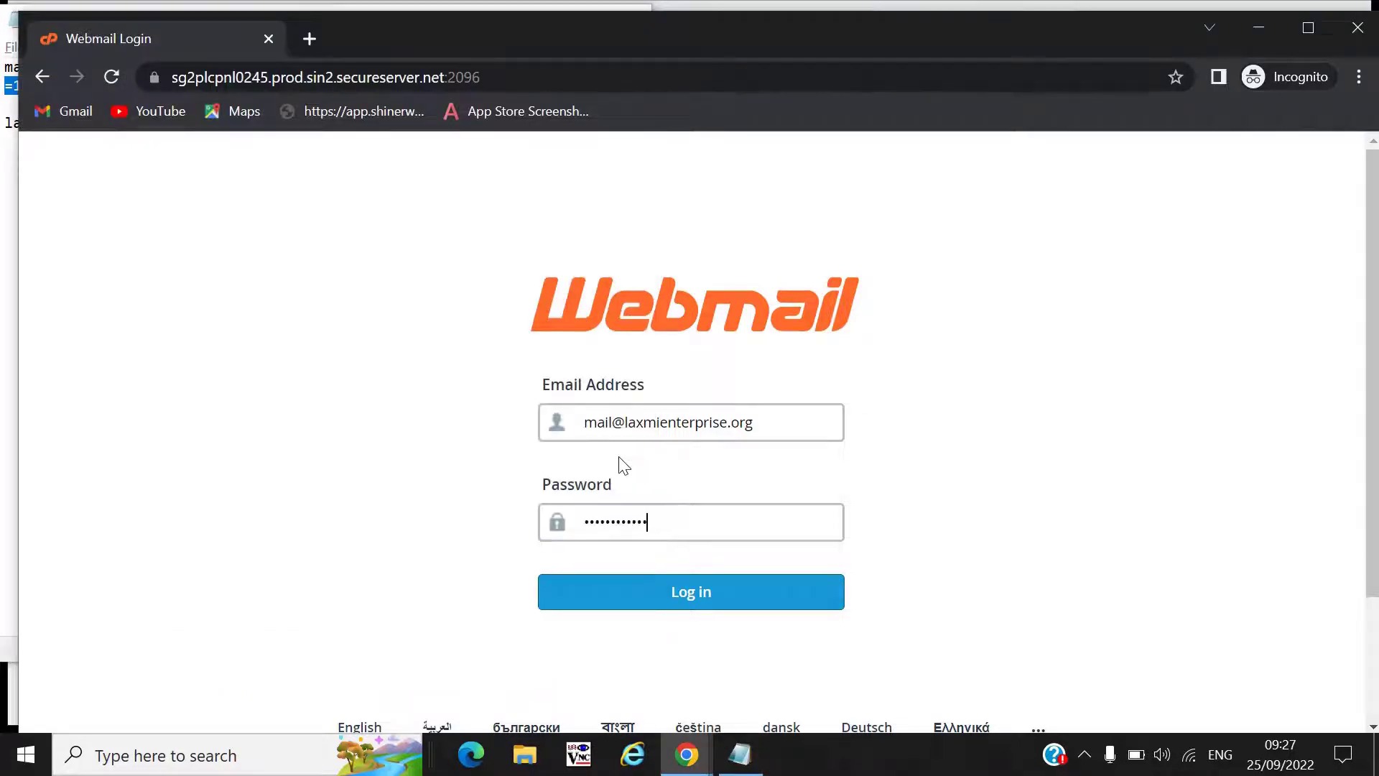
left_click(706, 596)
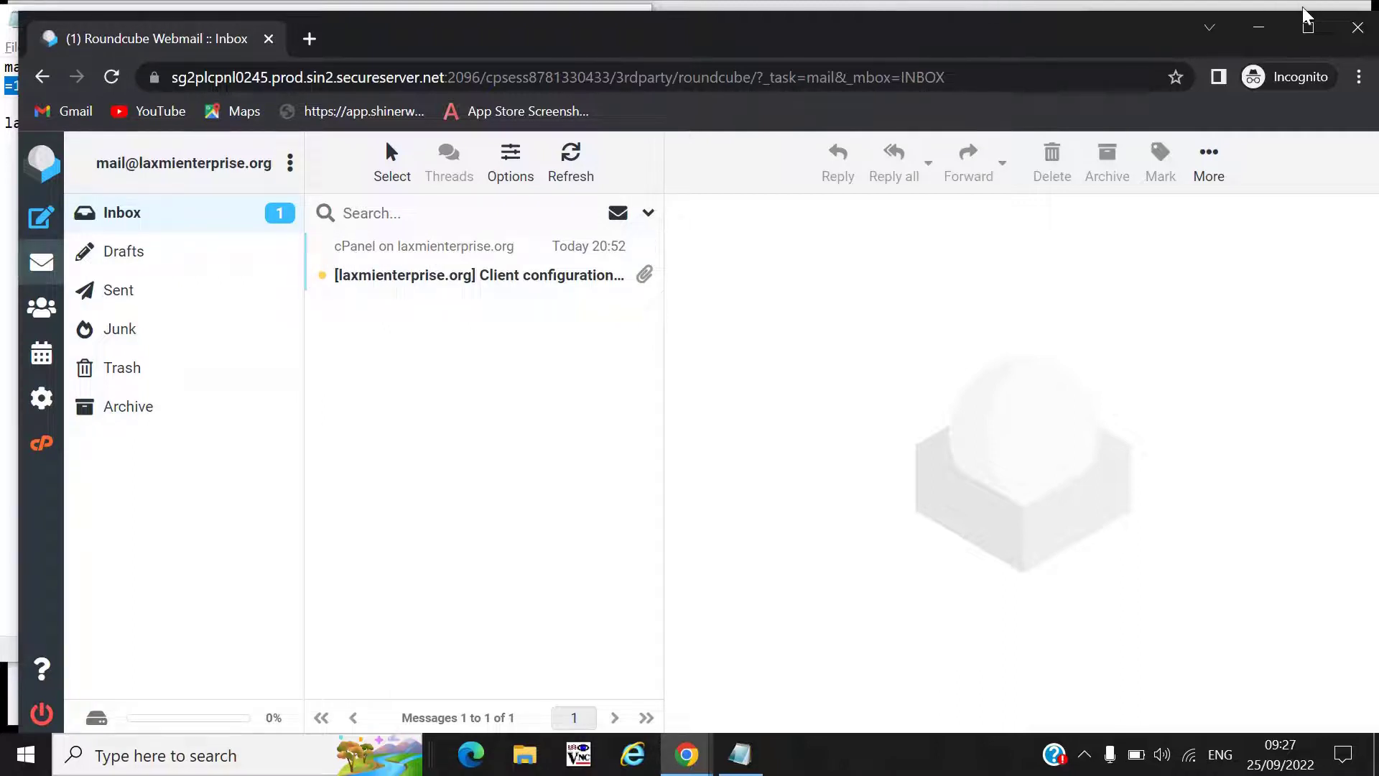
left_click(1259, 26)
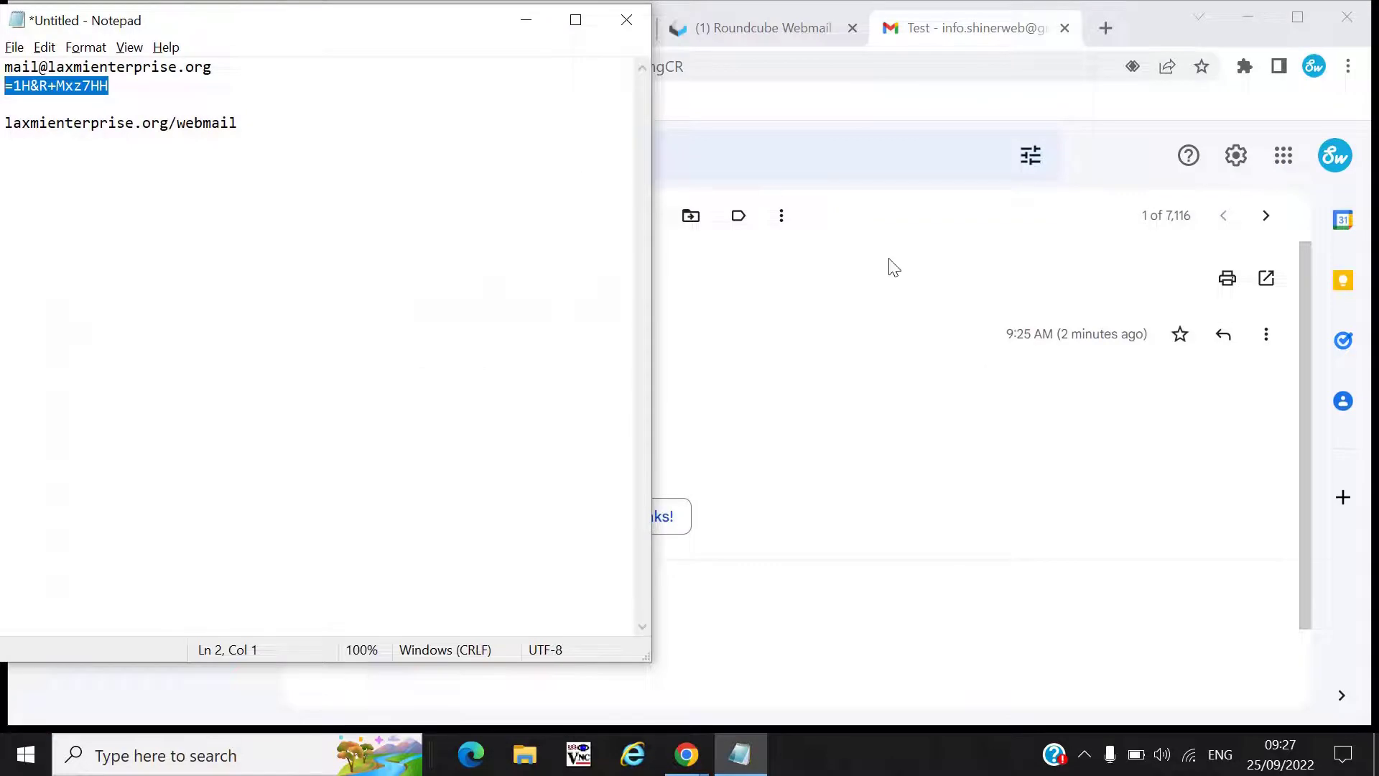
Send a short Gmail reply to the Test email, signed with the sender's name, then return to Roundcube
left_click(820, 349)
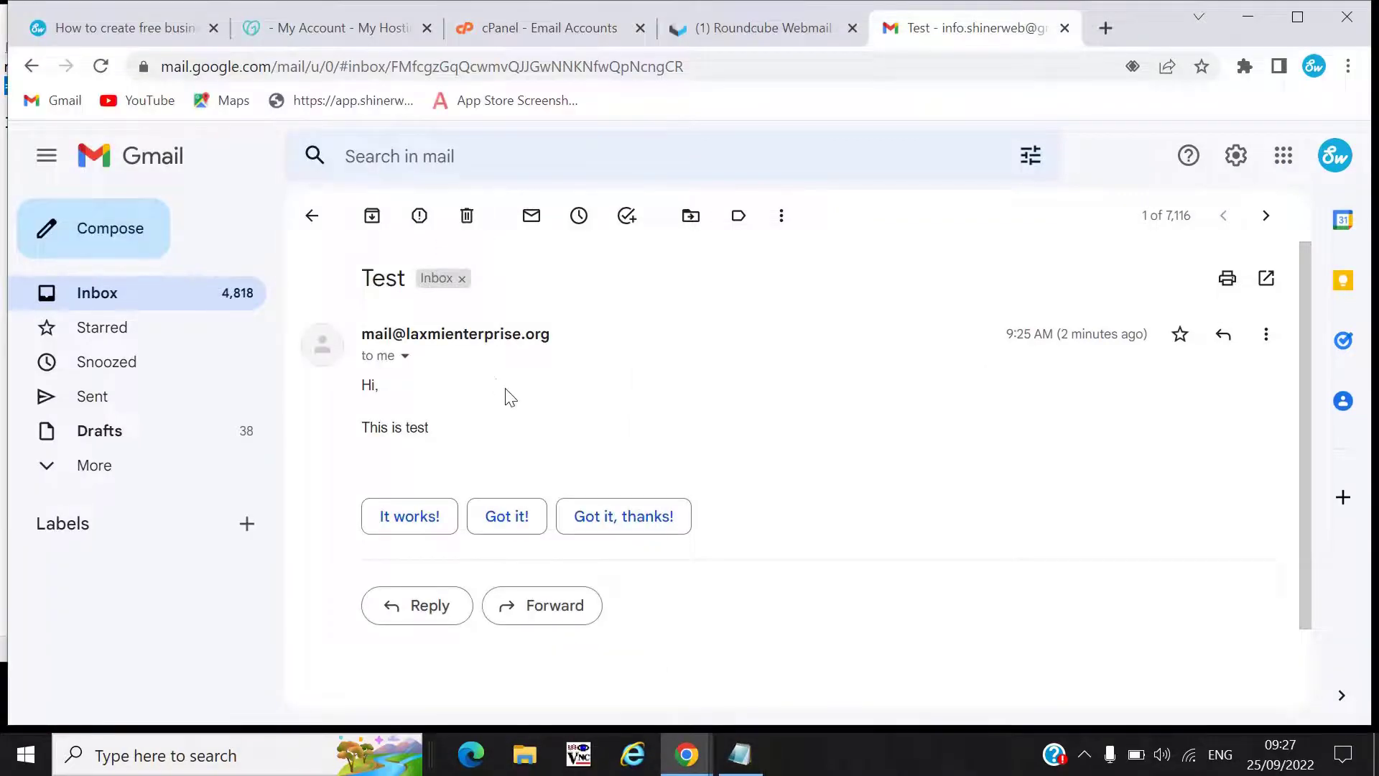
left_click(434, 604)
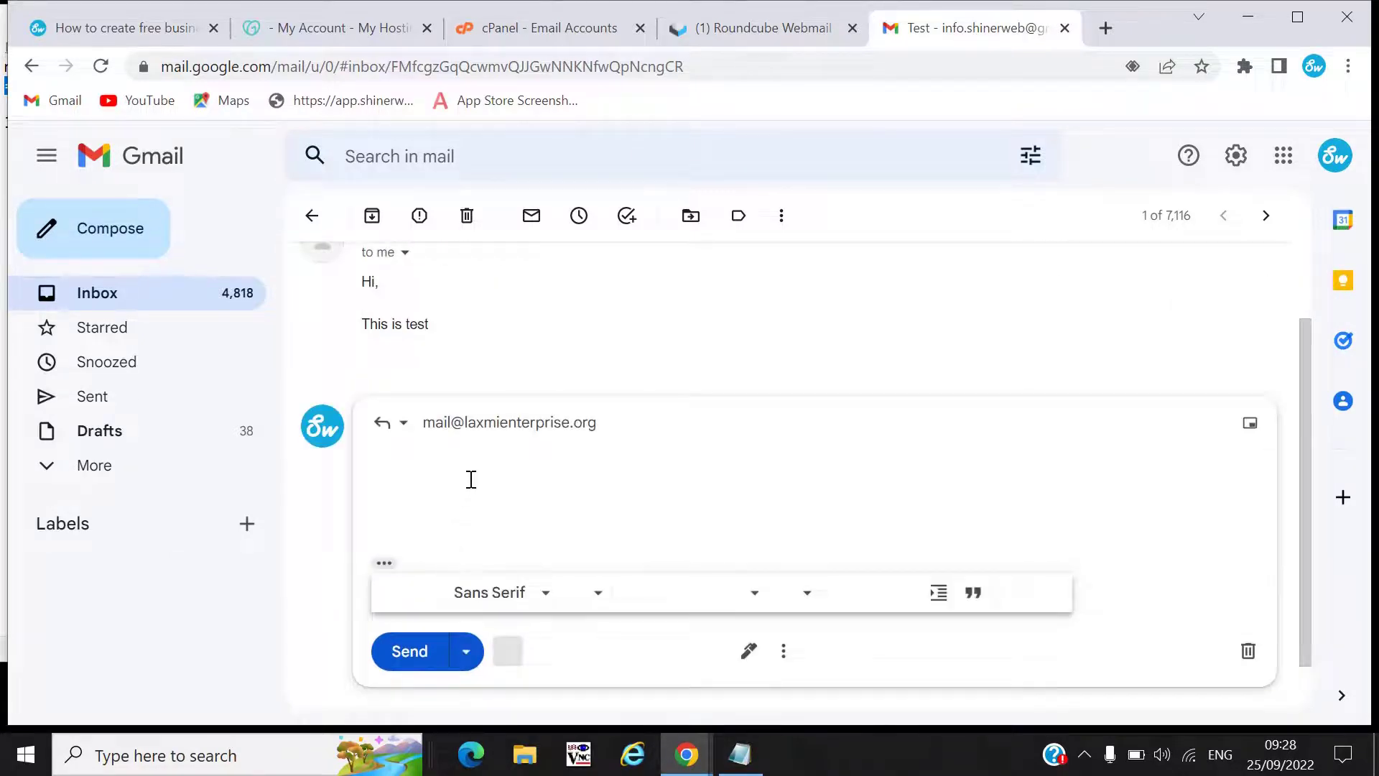
type("Reply by")
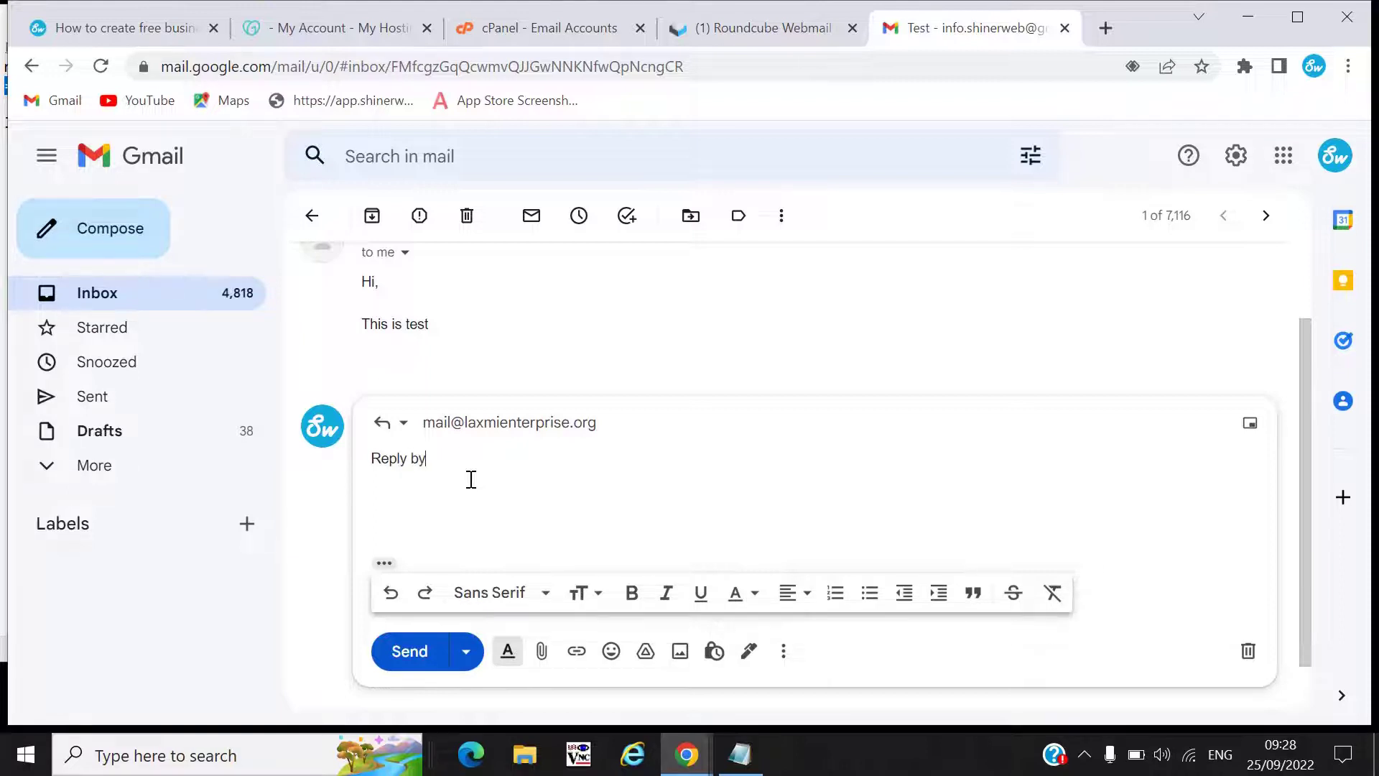
type(" Divyesh")
left_click(403, 654)
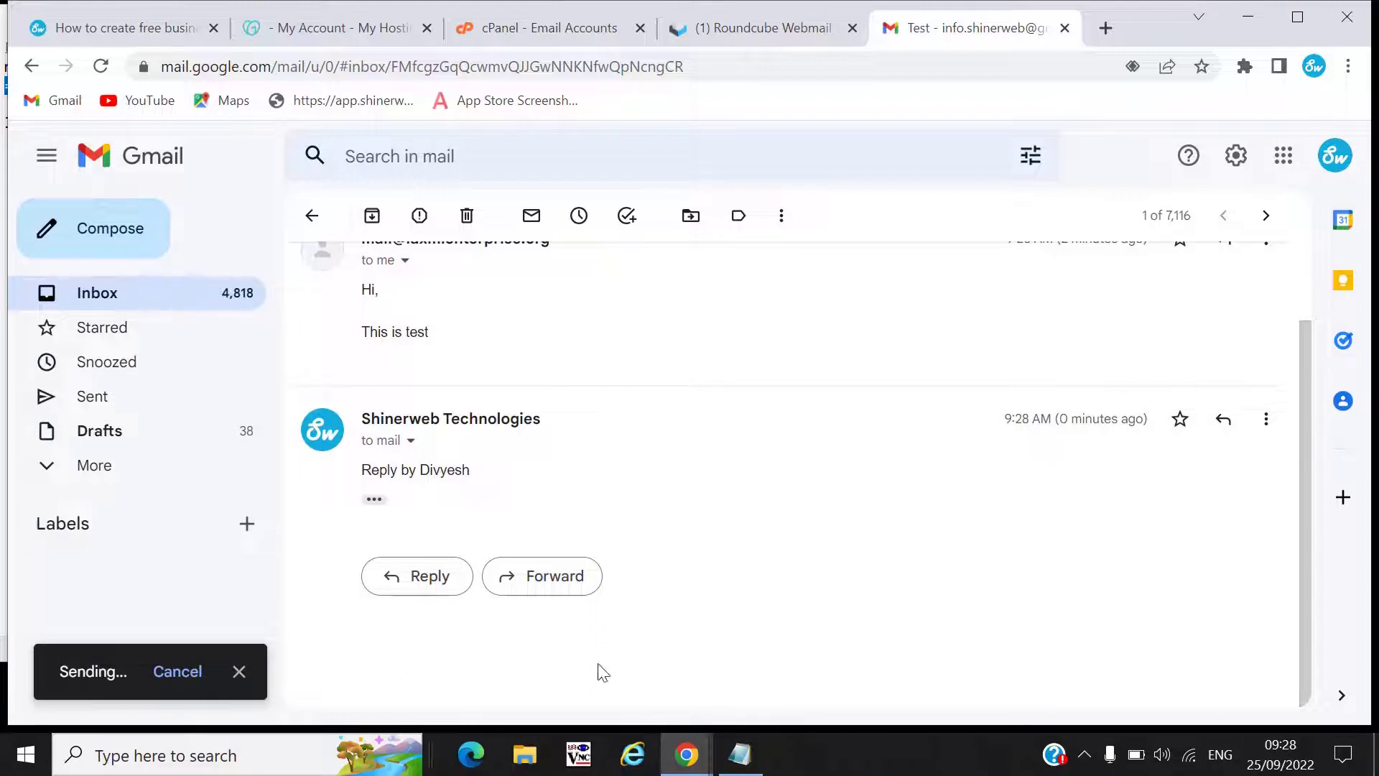
left_click(686, 753)
left_click(743, 671)
Refresh the Inbox and open the new 'Re: Test' message, which quotes 'This is test'
left_click(134, 216)
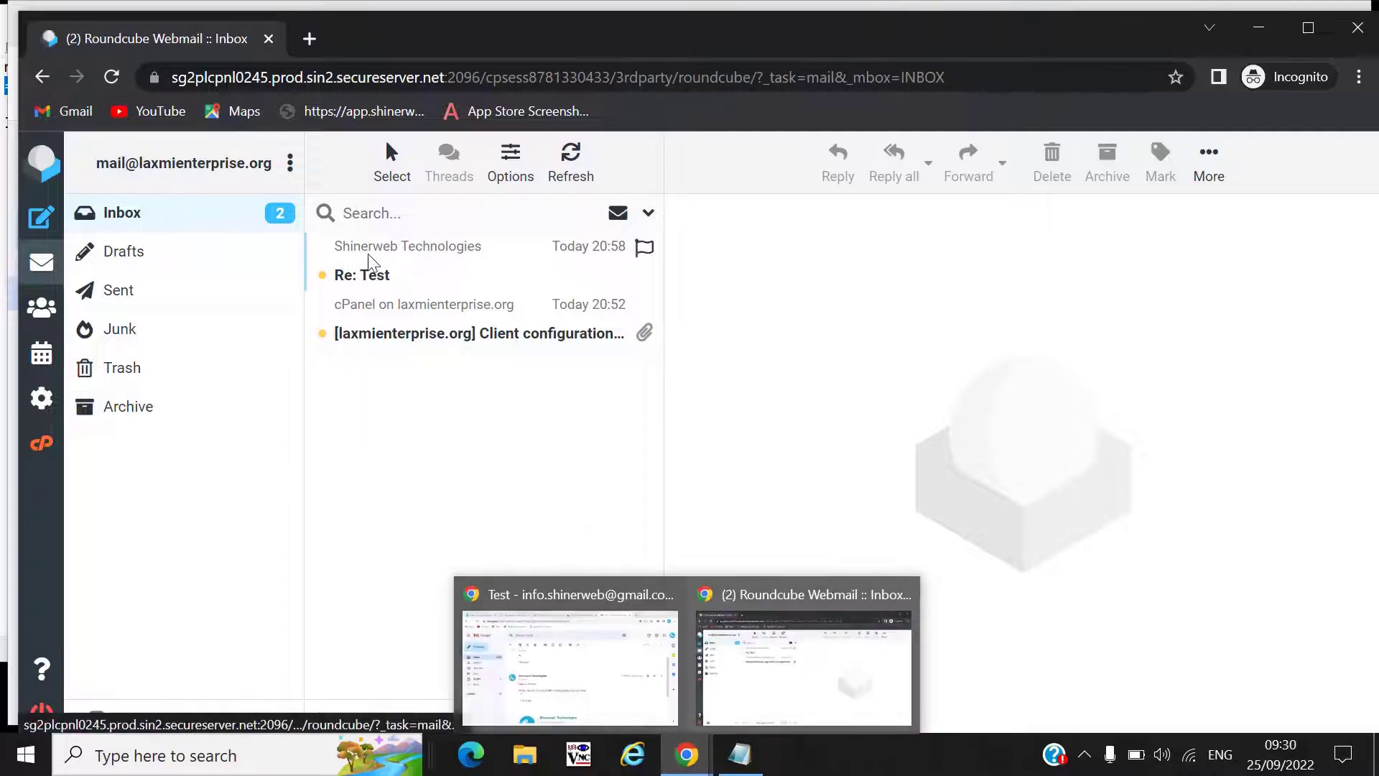
left_click(363, 277)
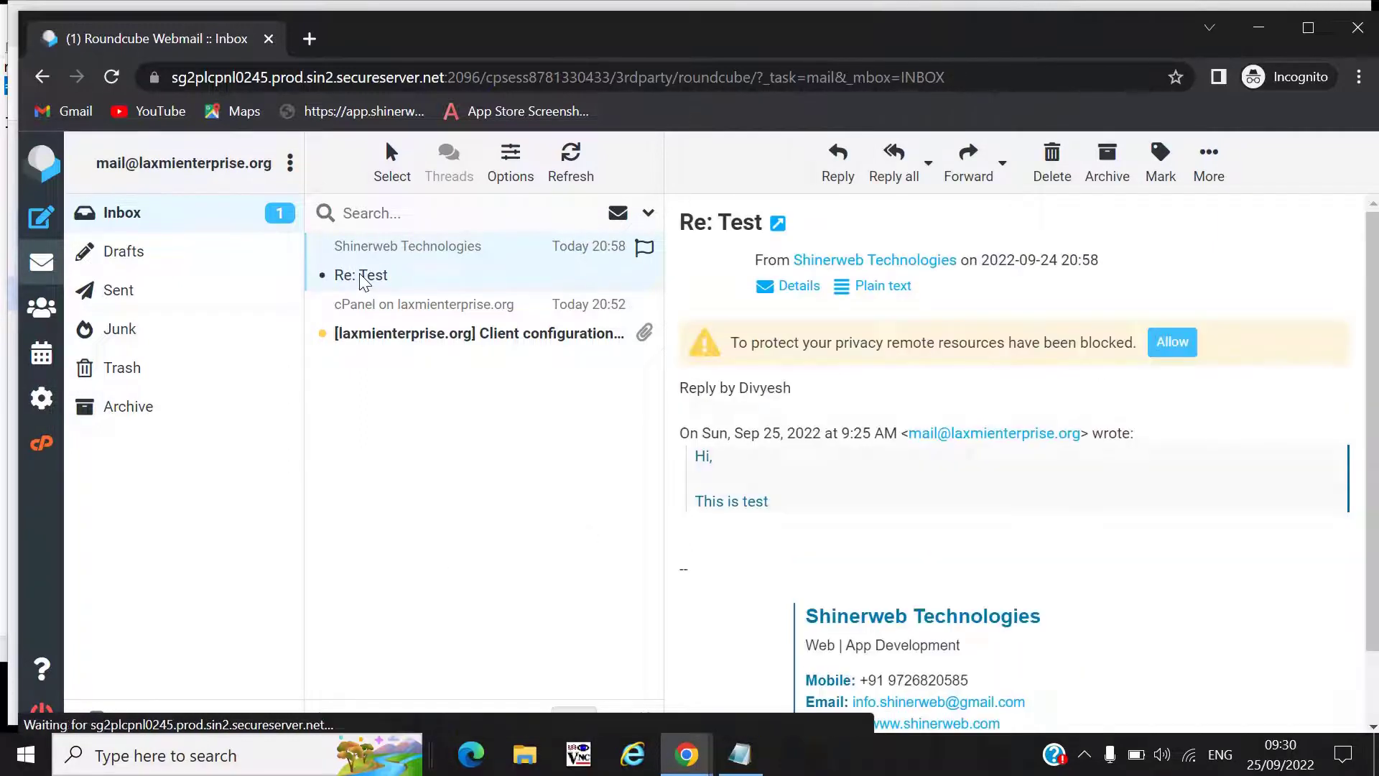
double_click(363, 277)
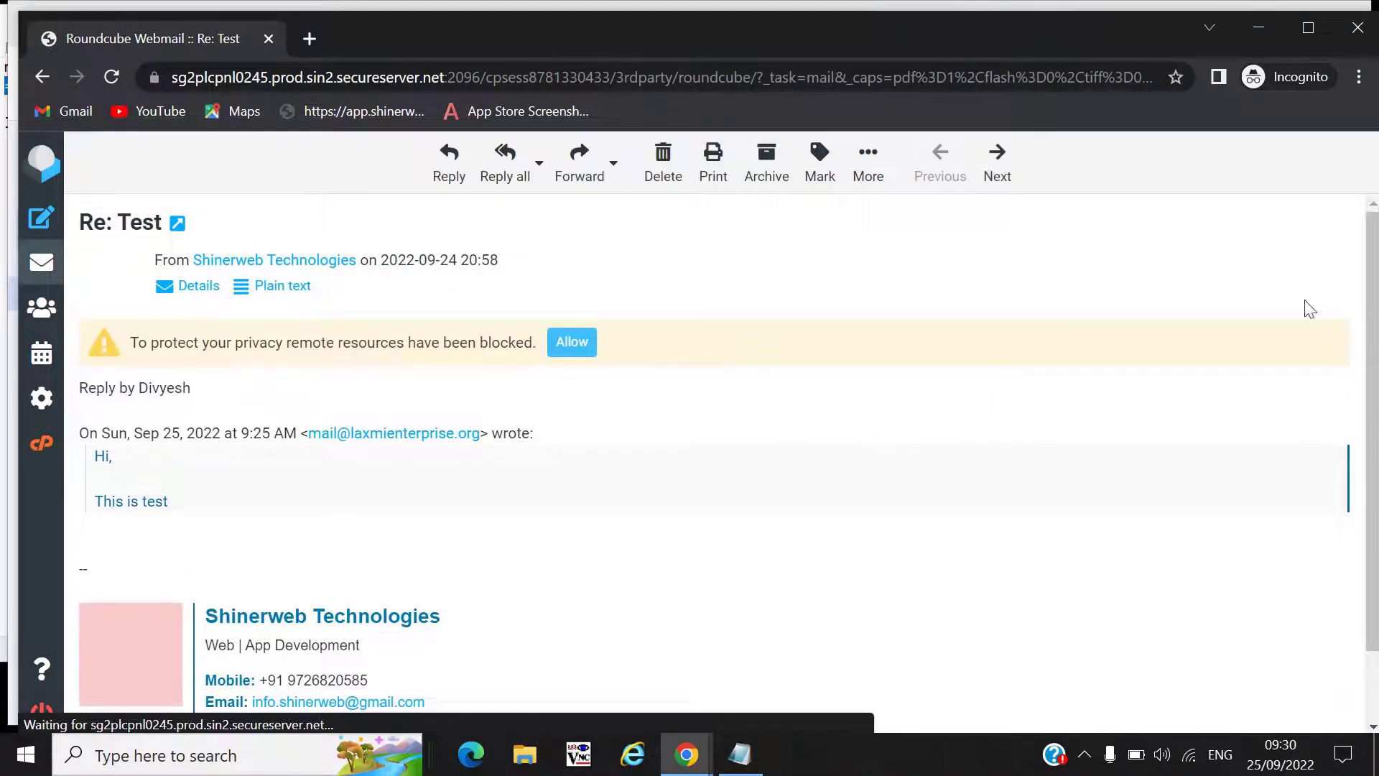
left_click_drag(1373, 267, 1376, 372)
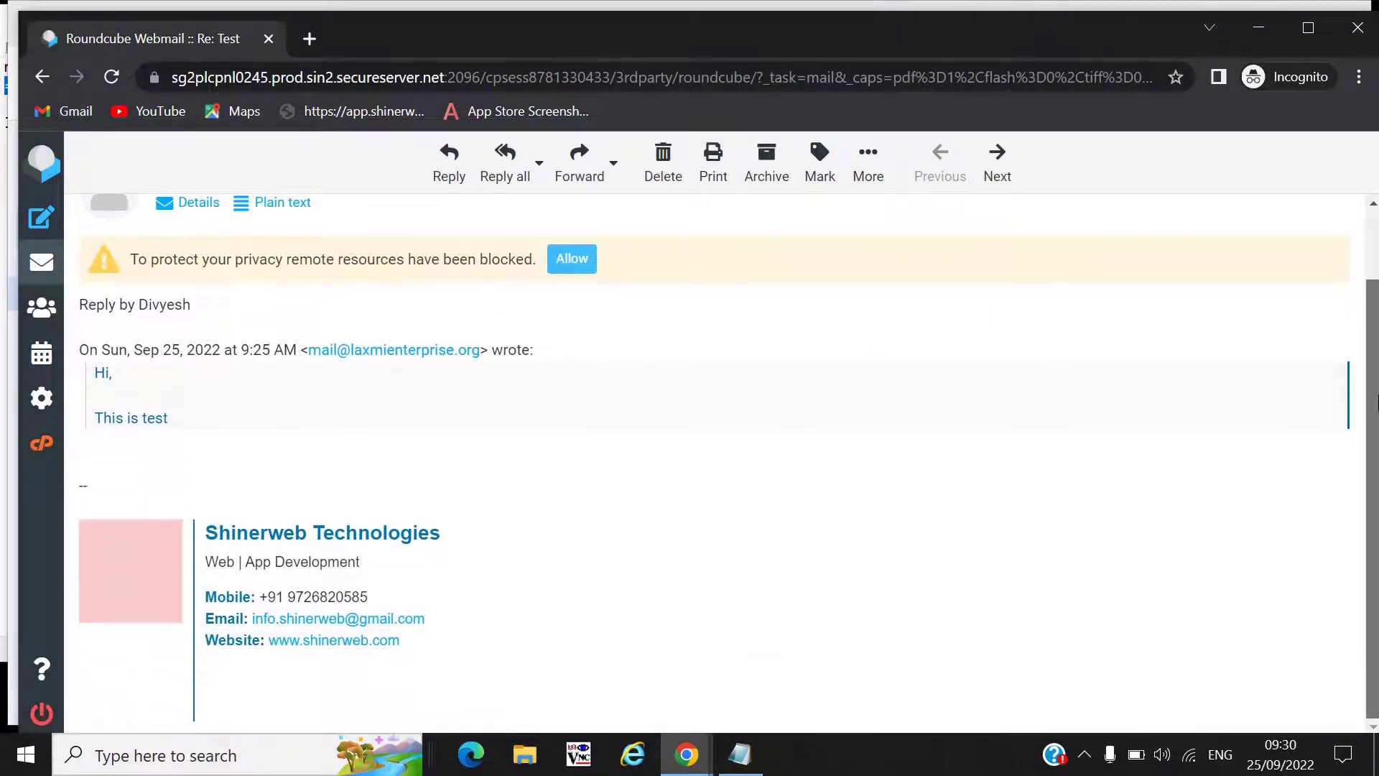
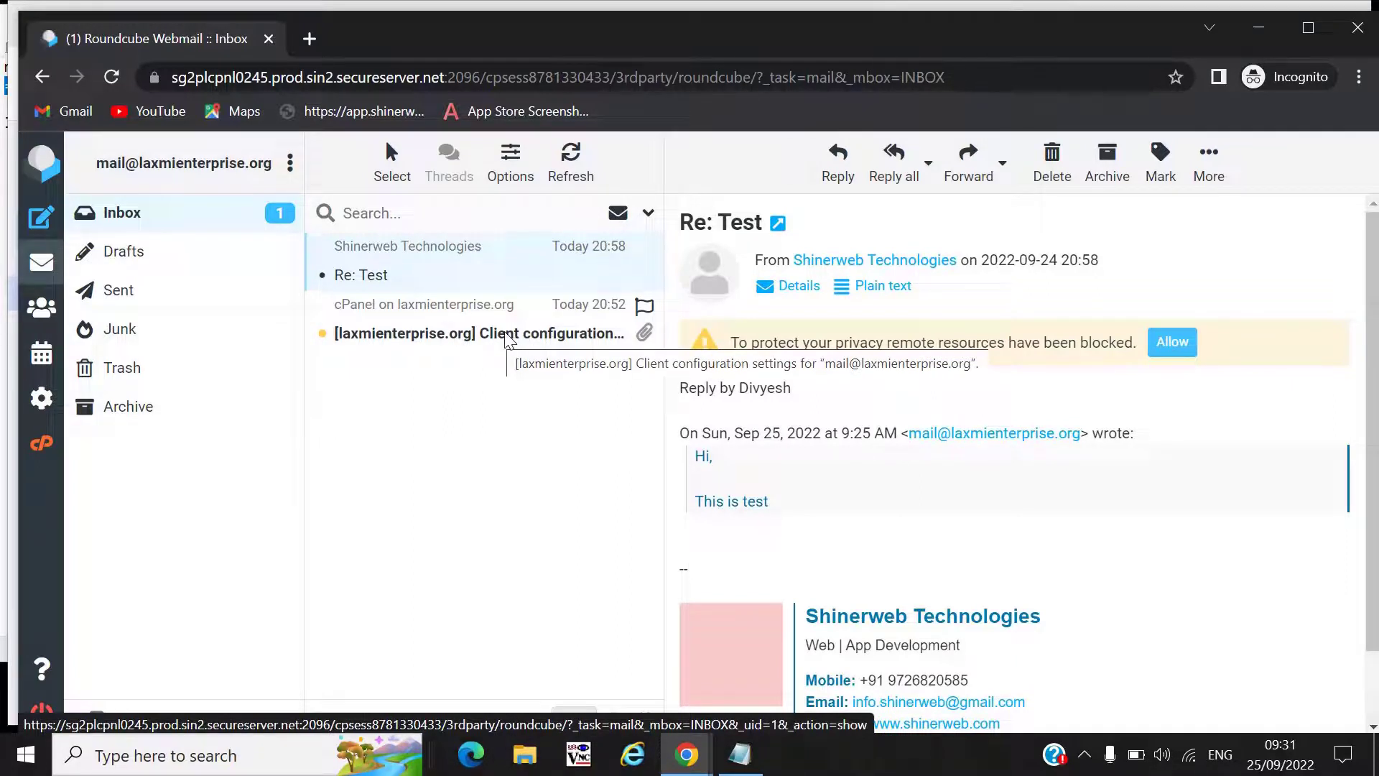
Open the cPanel 'Client configuration settings' message in full view and review its server URLs and .mobileconfig attachment
left_click(505, 333)
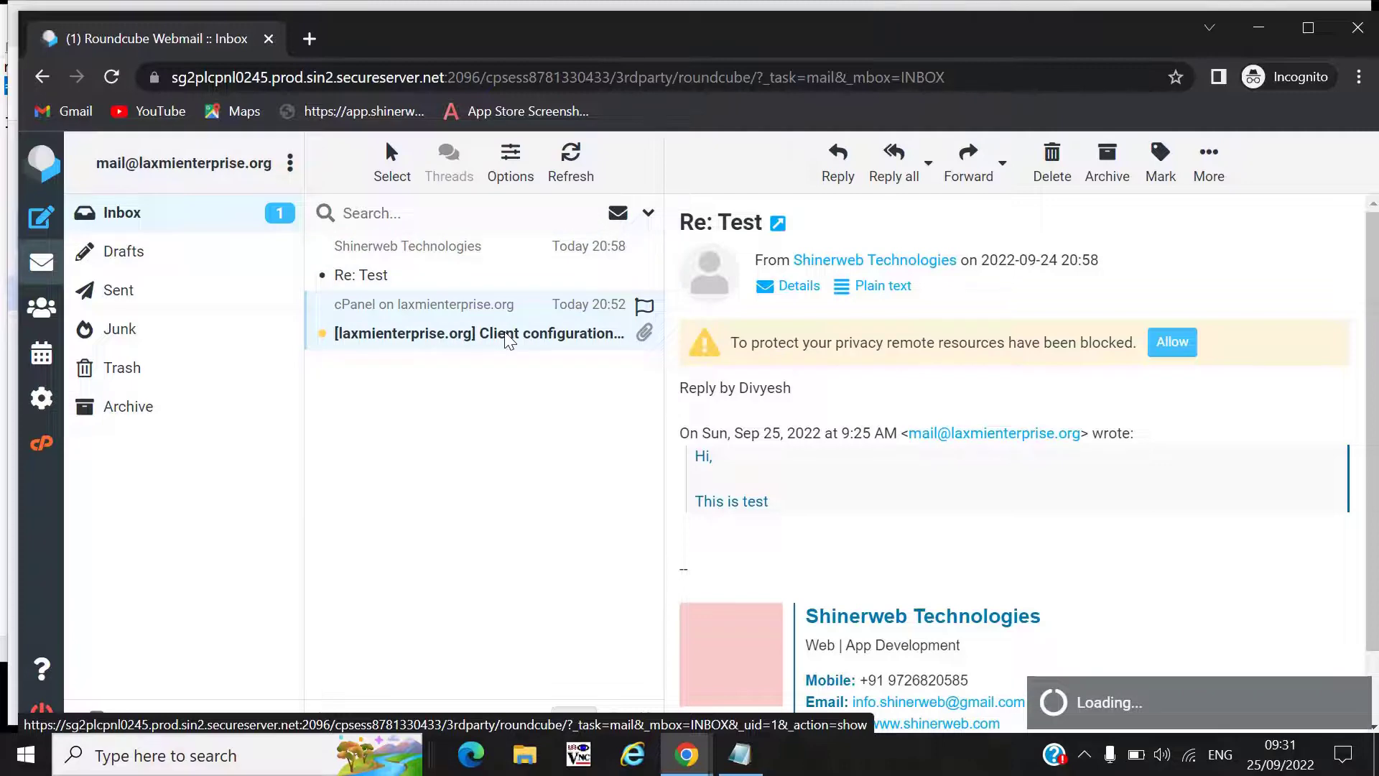
double_click(508, 339)
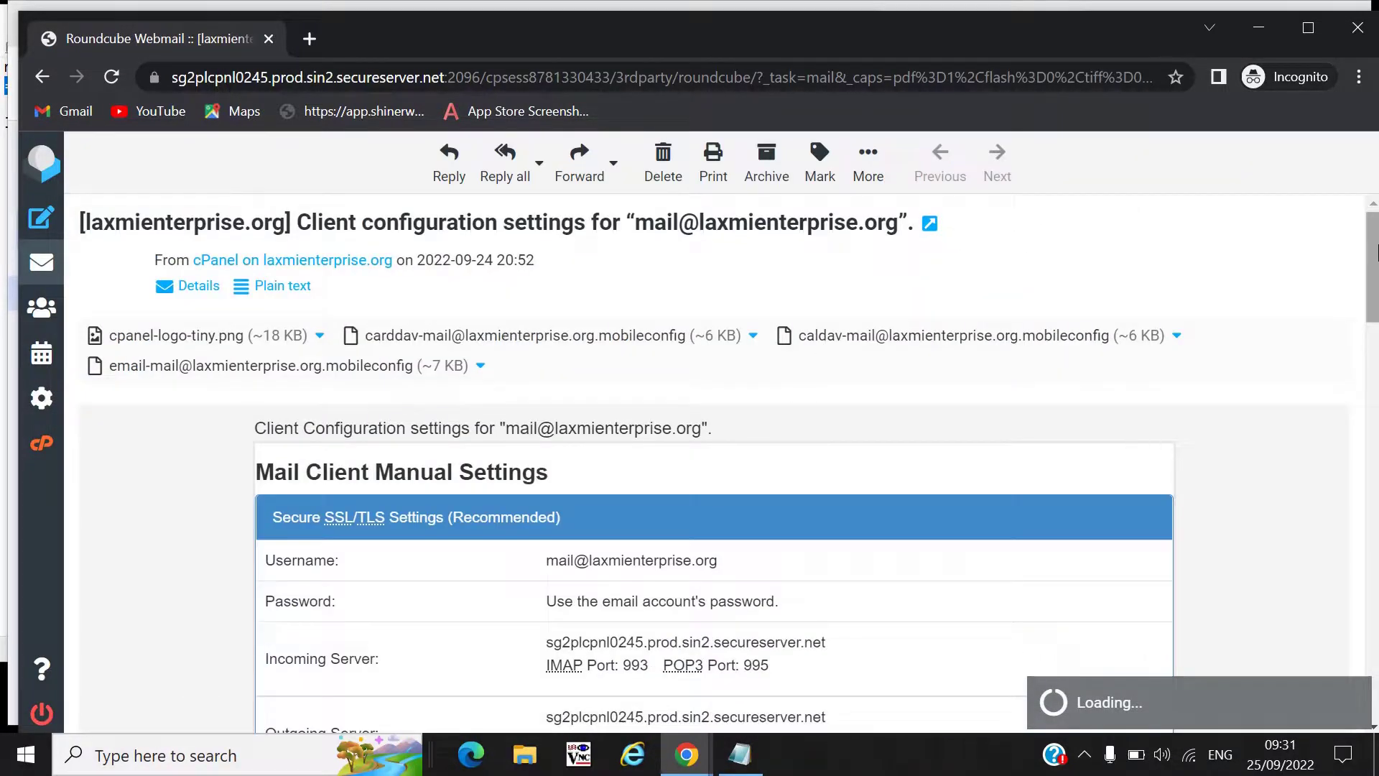
mouse_move(1376, 250)
left_mouse_down()
mouse_move(1376, 542)
mouse_move(1377, 266)
left_mouse_up()
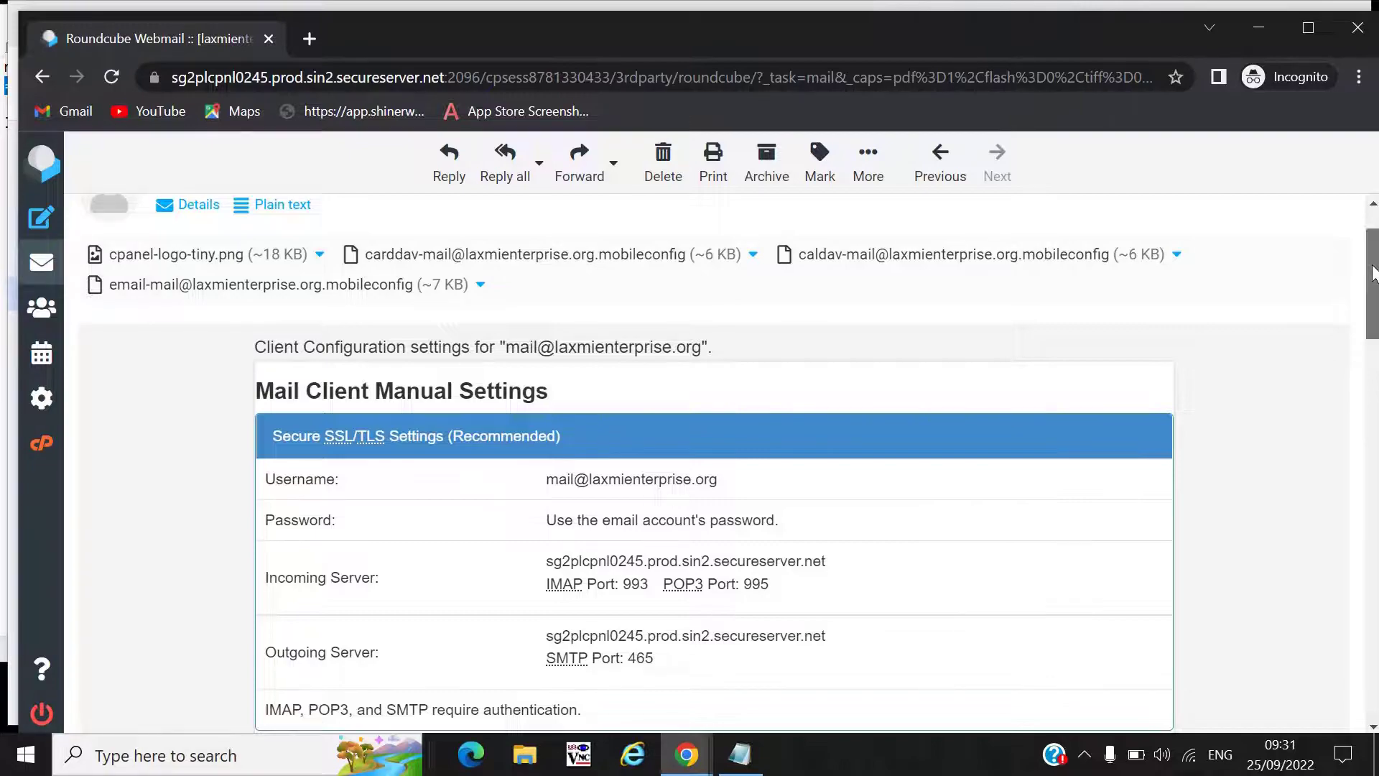
left_click_drag(1375, 265, 1377, 618)
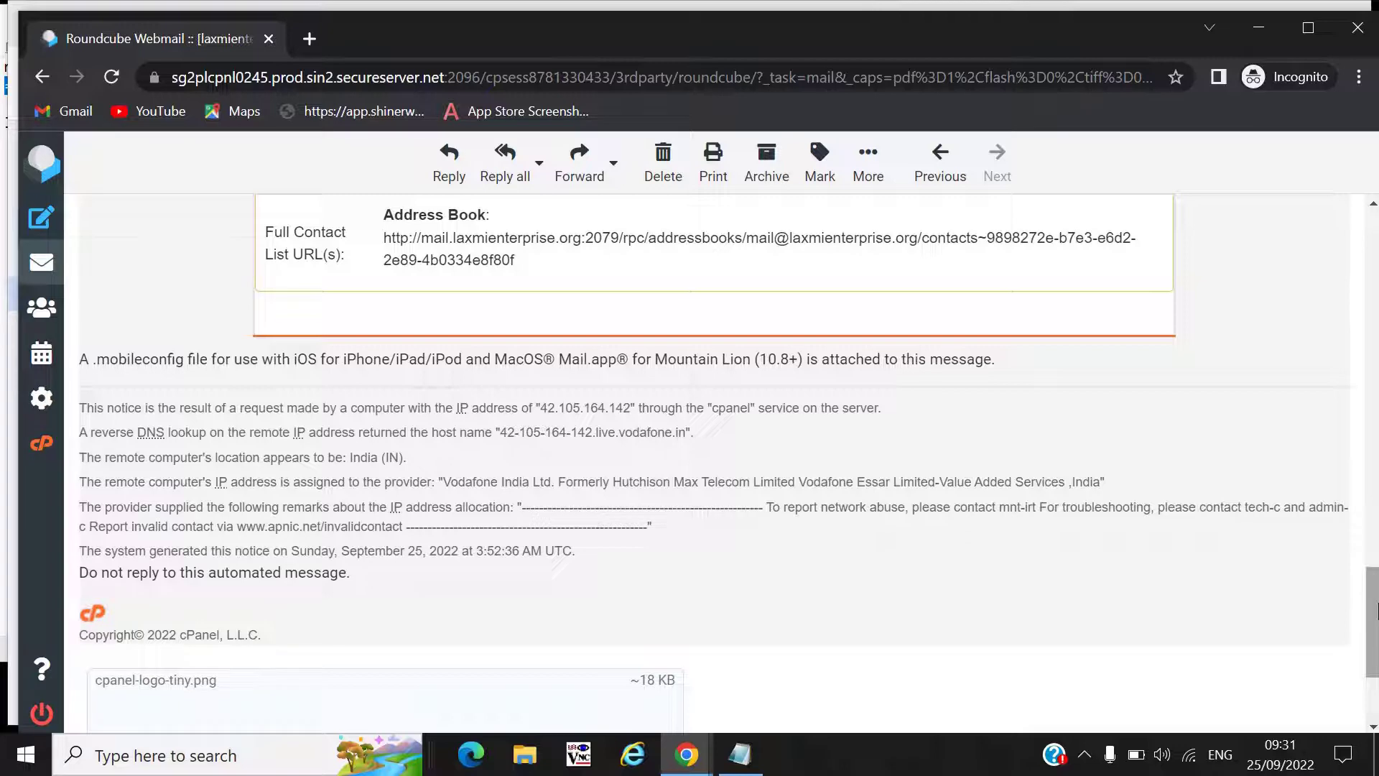
left_click_drag(1375, 611, 1367, 172)
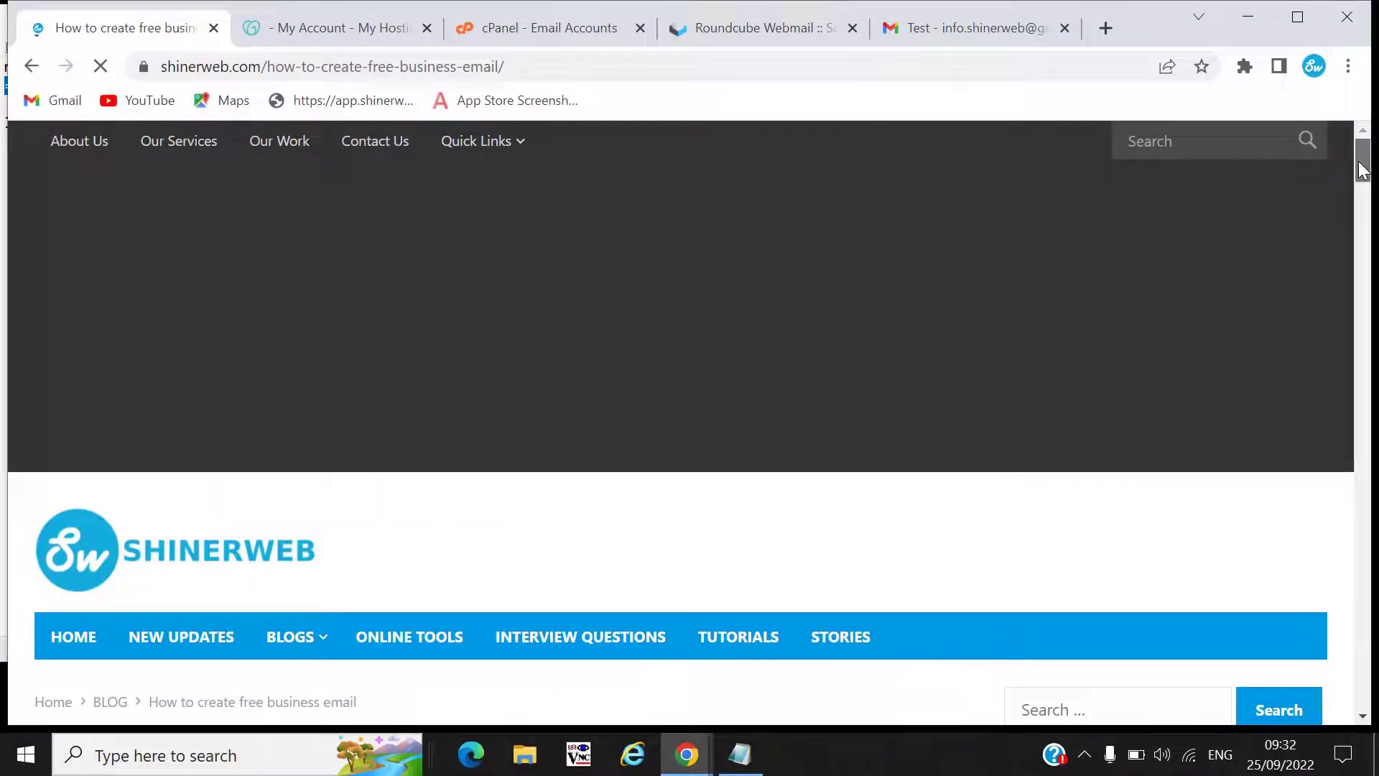
Scroll the shinerweb.com tutorial down to its Gmail test-message confirmation and Related Posts section
scroll(1375, 208, "down", 5)
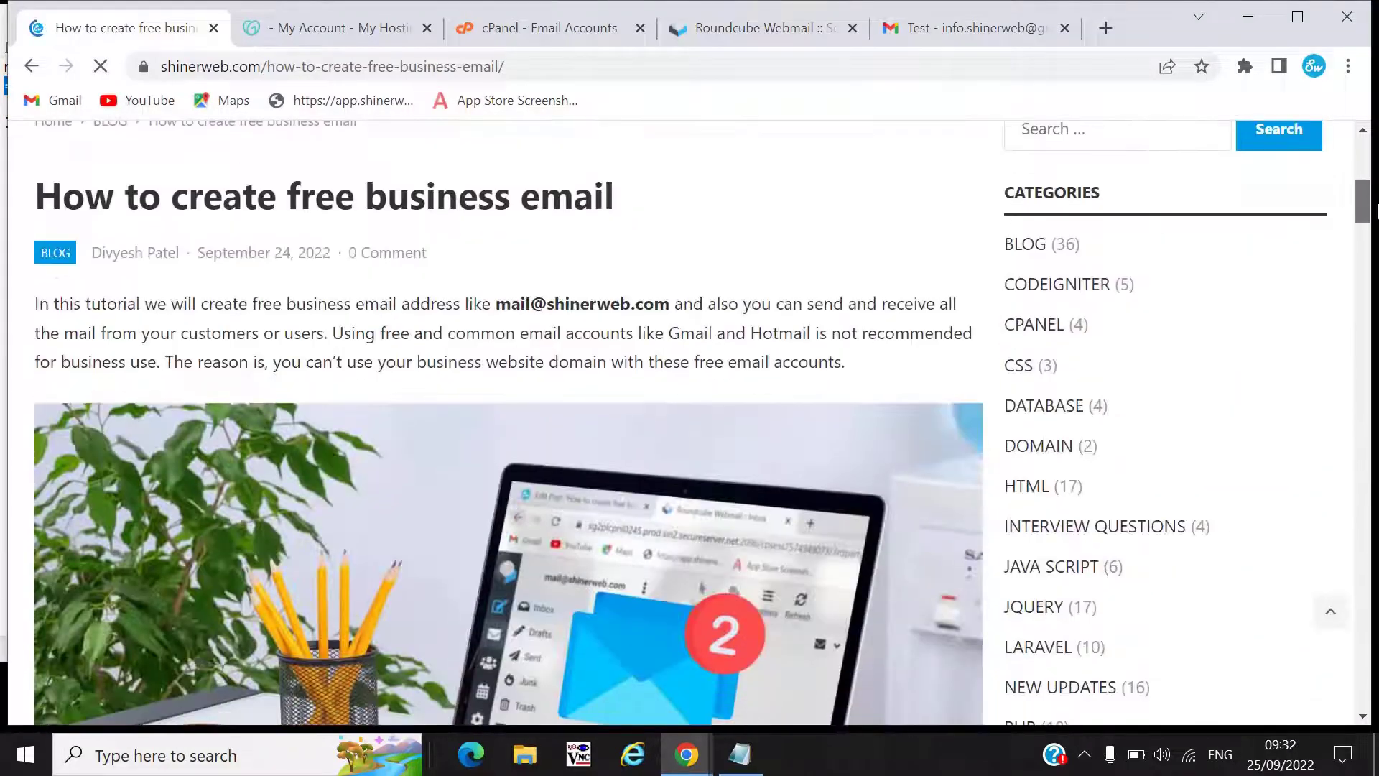
scroll(1376, 209, "down", 1)
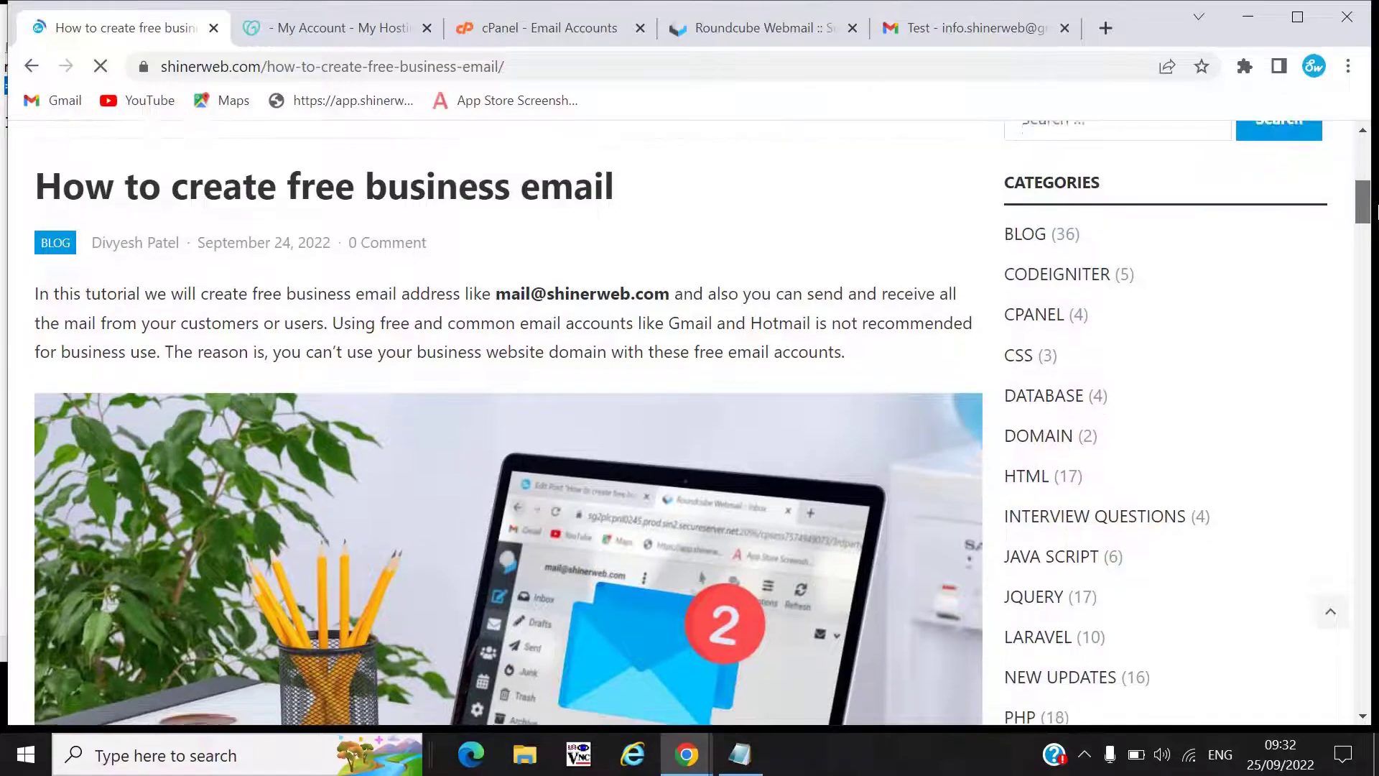
scroll(1376, 208, "down", 10)
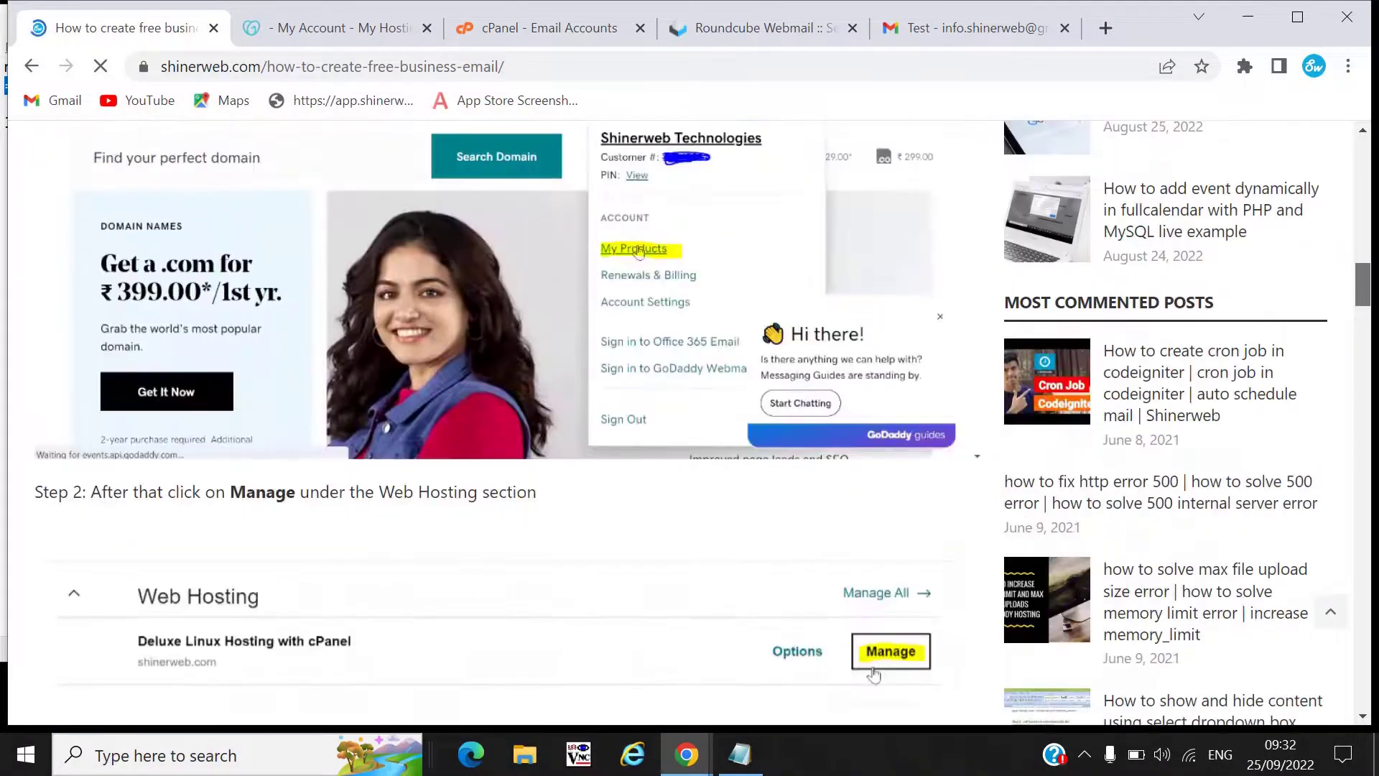
scroll(503, 423, "down", 20)
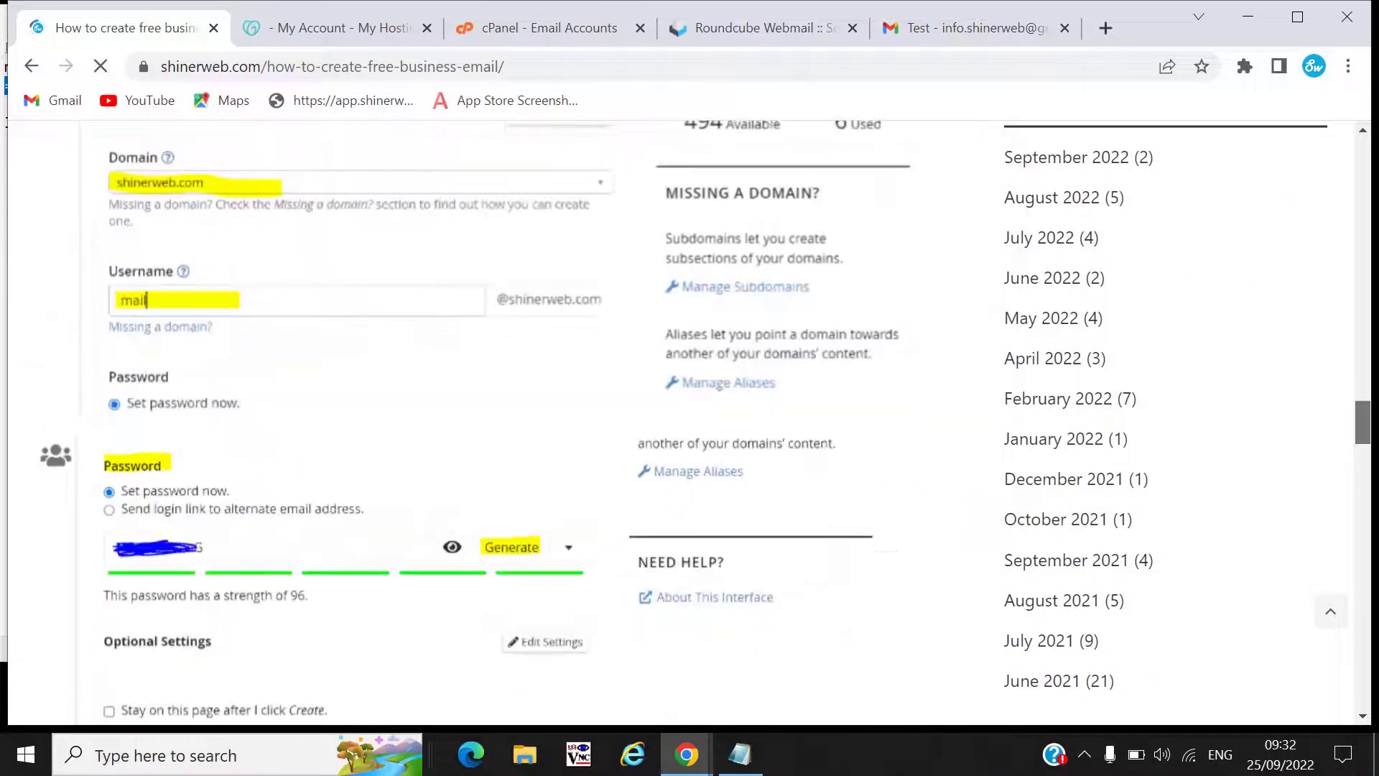
scroll(503, 424, "down", 4)
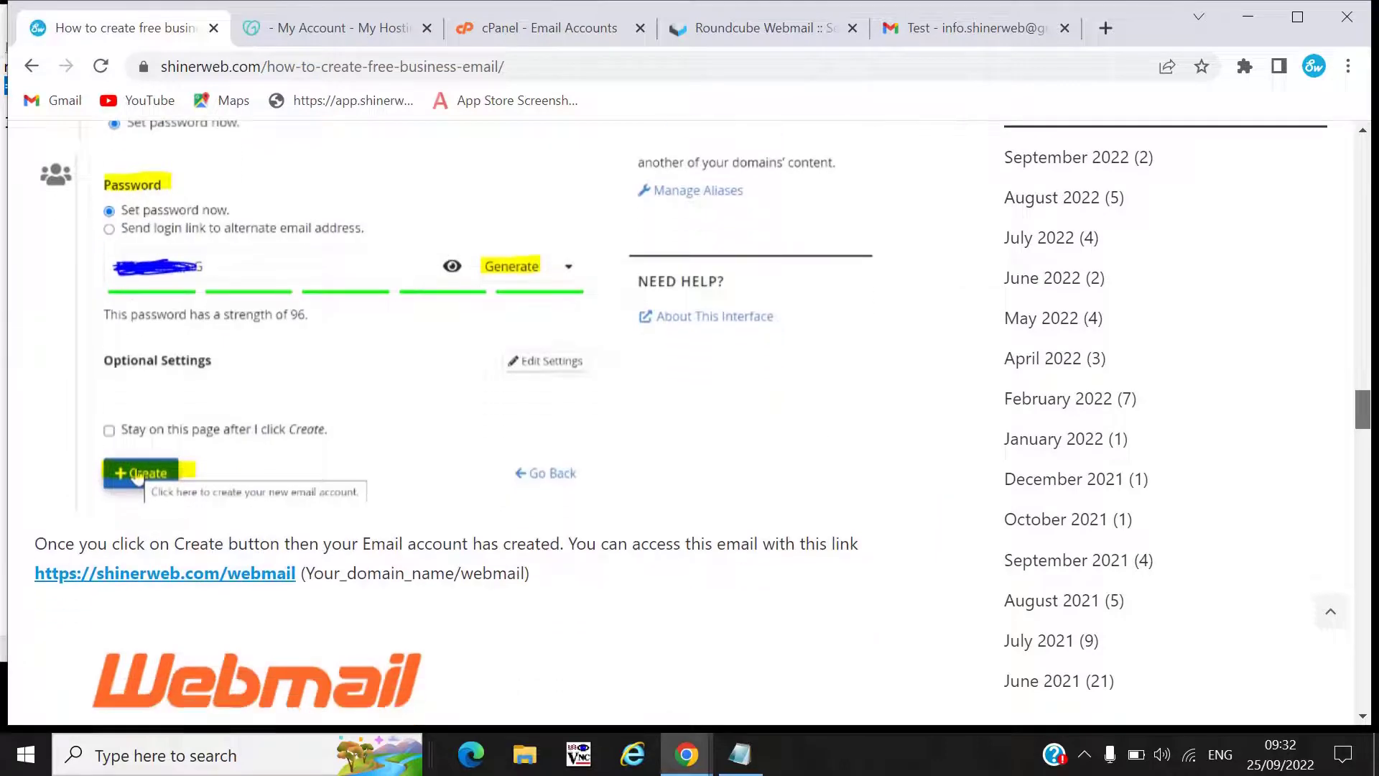
scroll(503, 424, "down", 6)
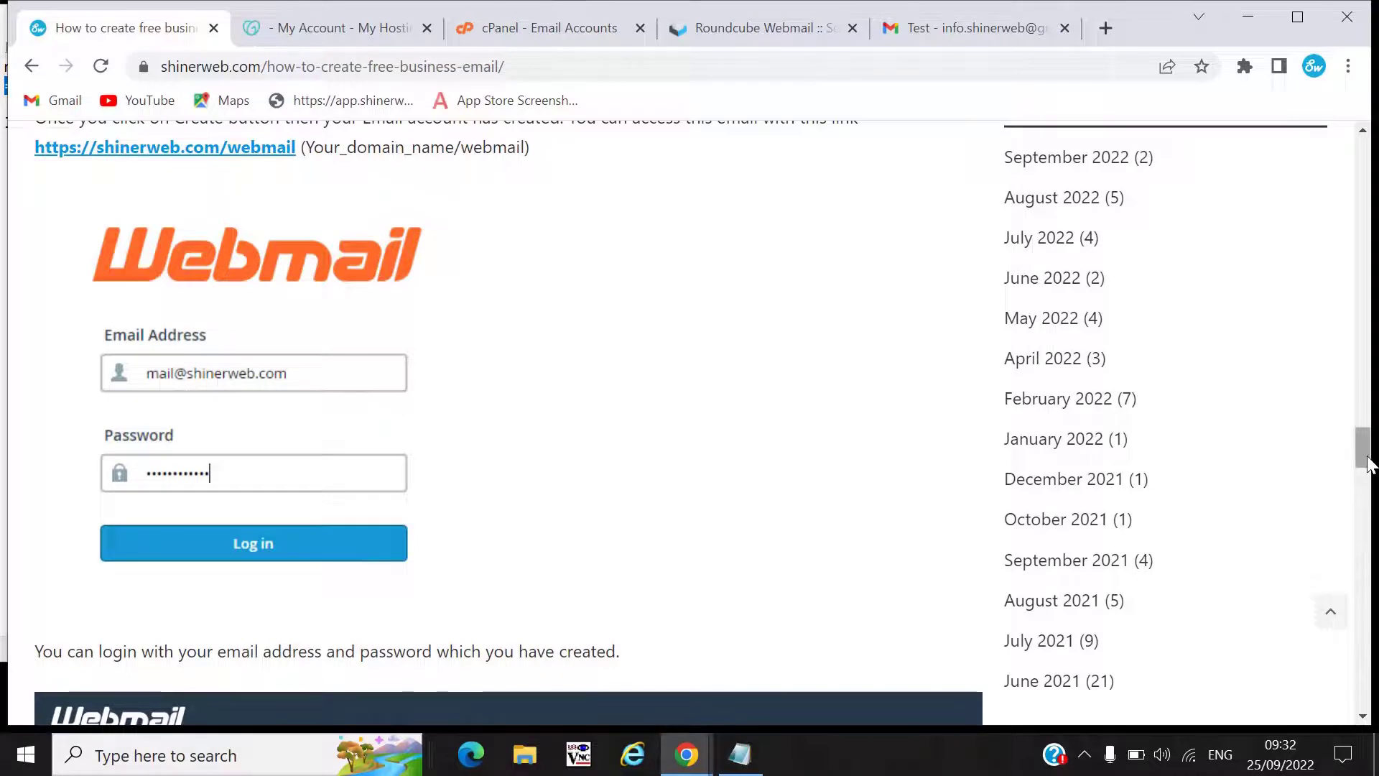
left_click_drag(1364, 448, 1372, 589)
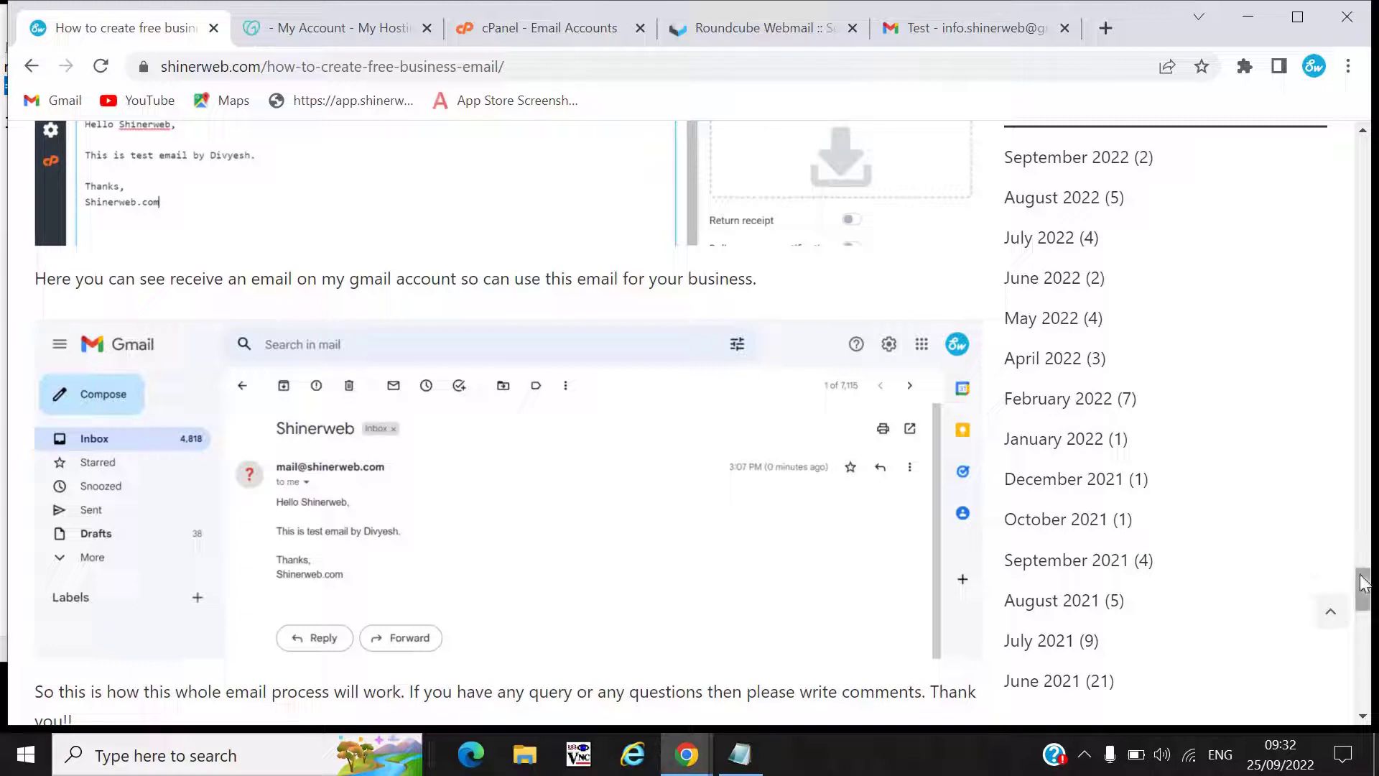
left_click_drag(1367, 582, 1367, 597)
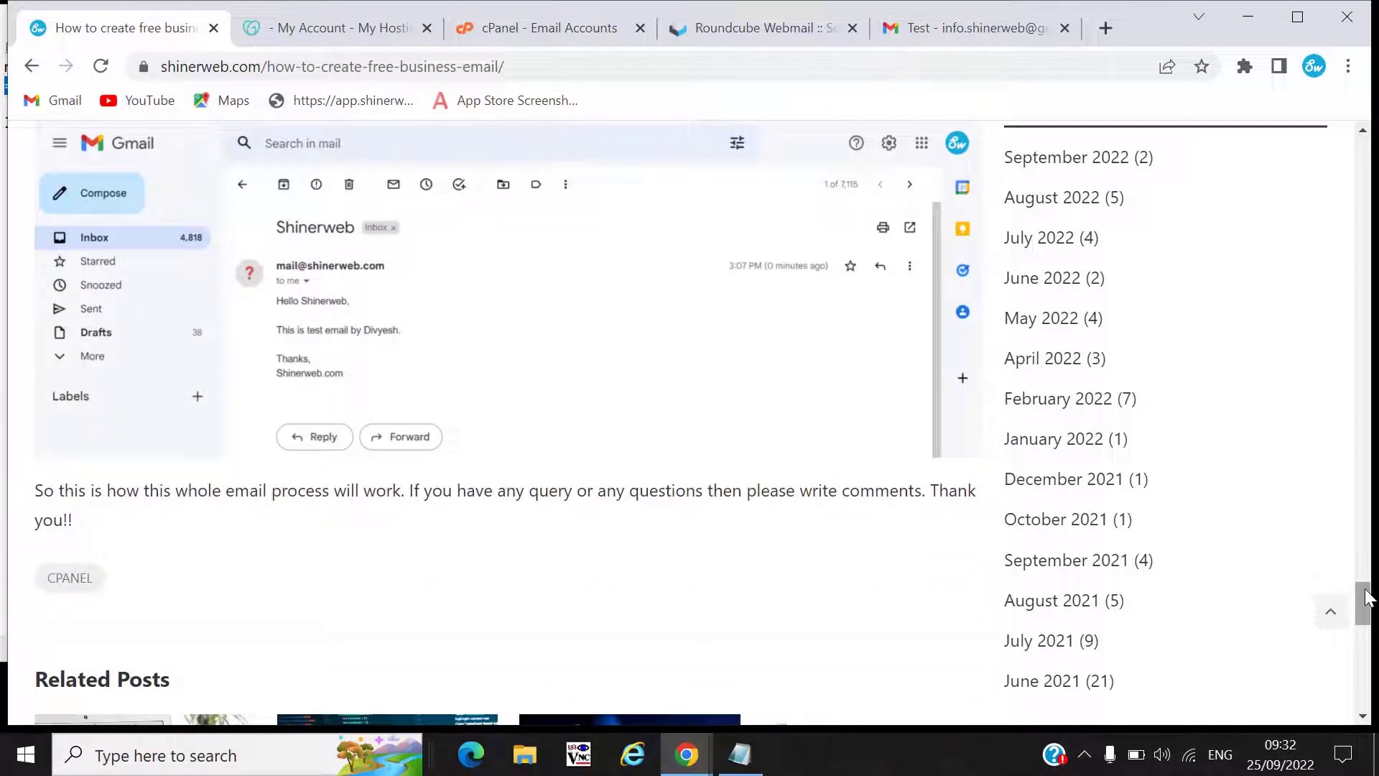